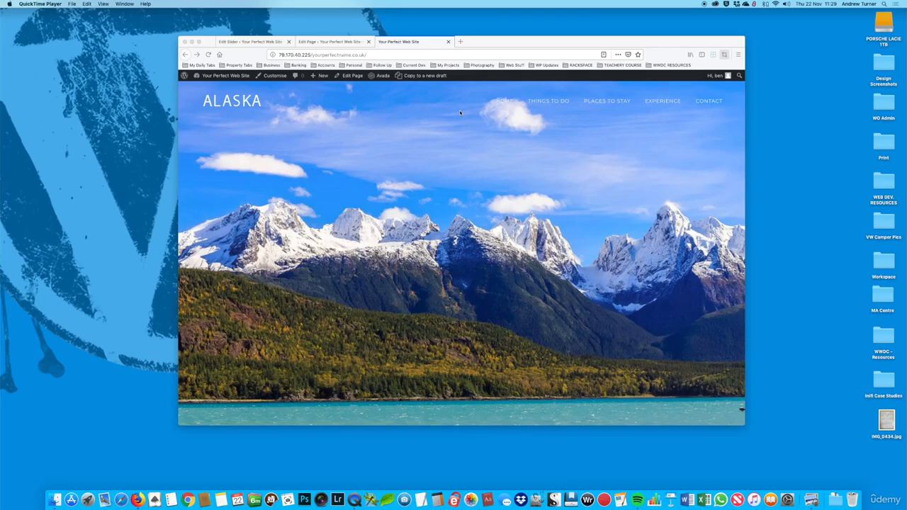
scroll(489, 112, down, 5)
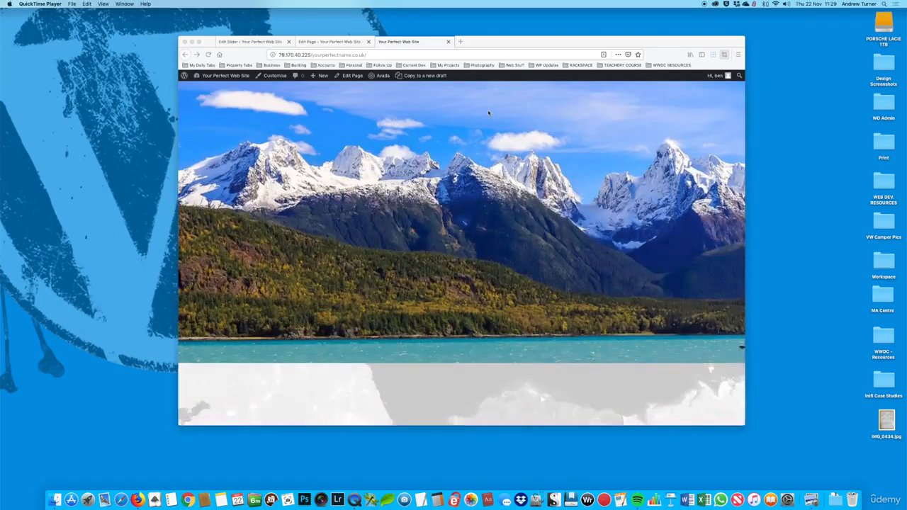
scroll(487, 113, up, 5)
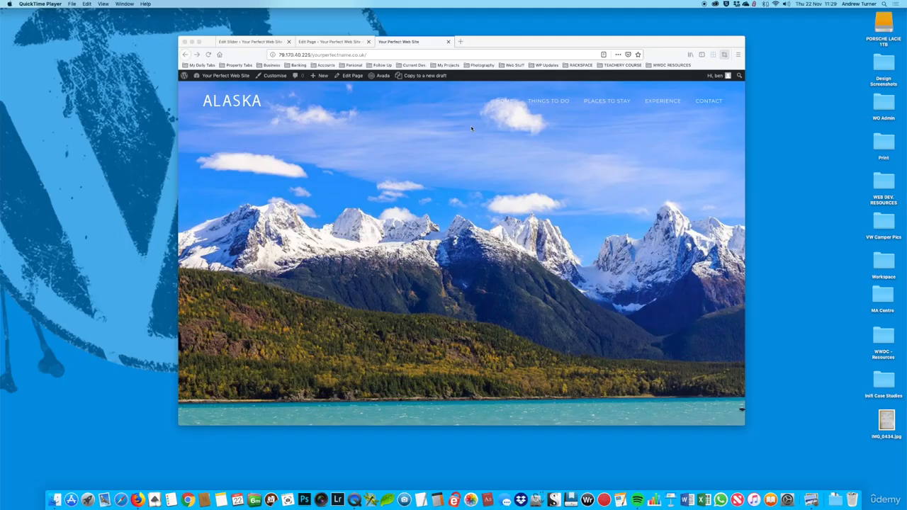
scroll(472, 129, down, 3)
scroll(474, 134, up, 3)
- Create a new page titled "Blog" in the WordPress admin and publish it
click(248, 41)
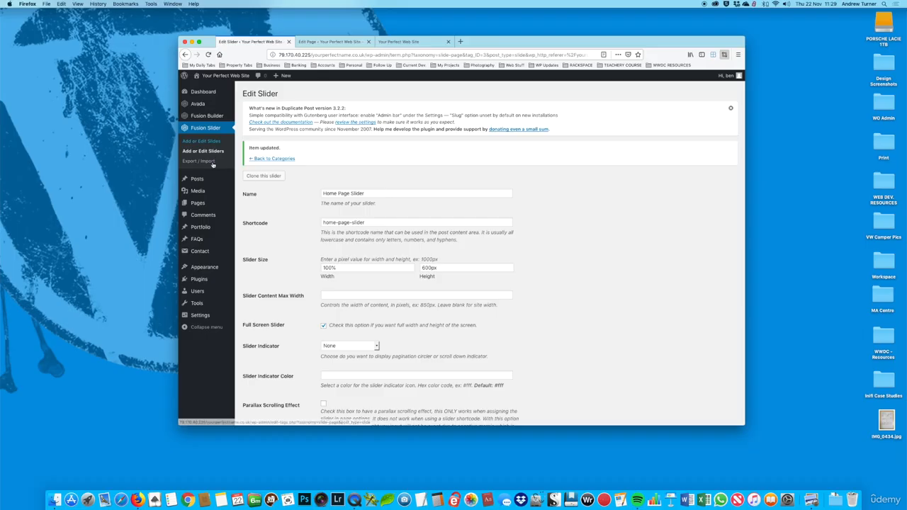
mouse_move(198, 204)
click(250, 215)
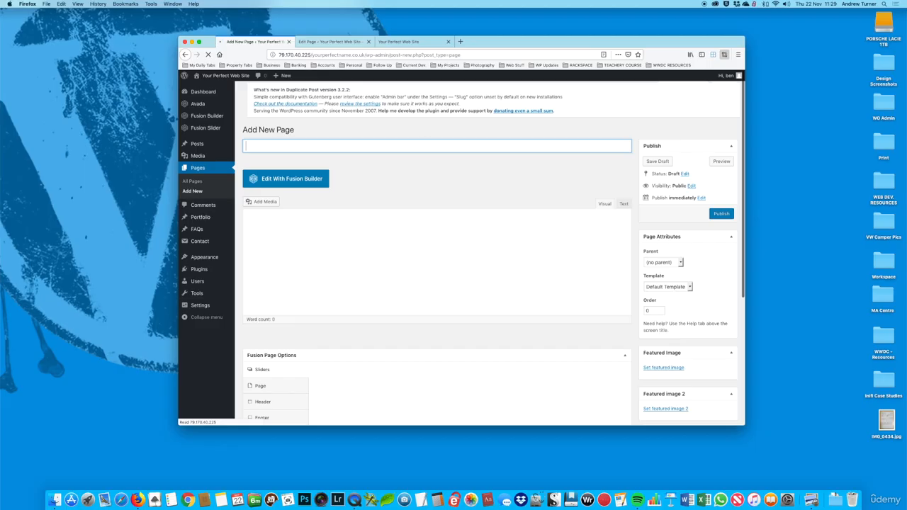
text(Blog)
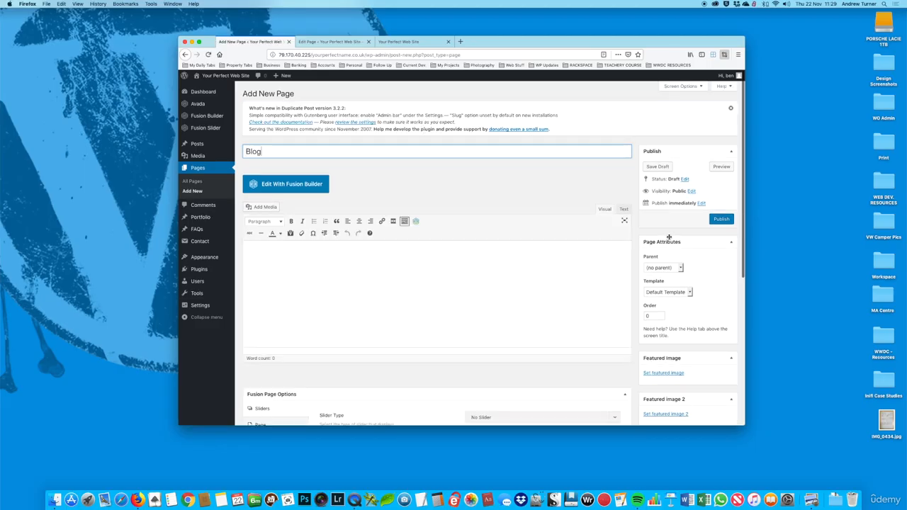
click(720, 220)
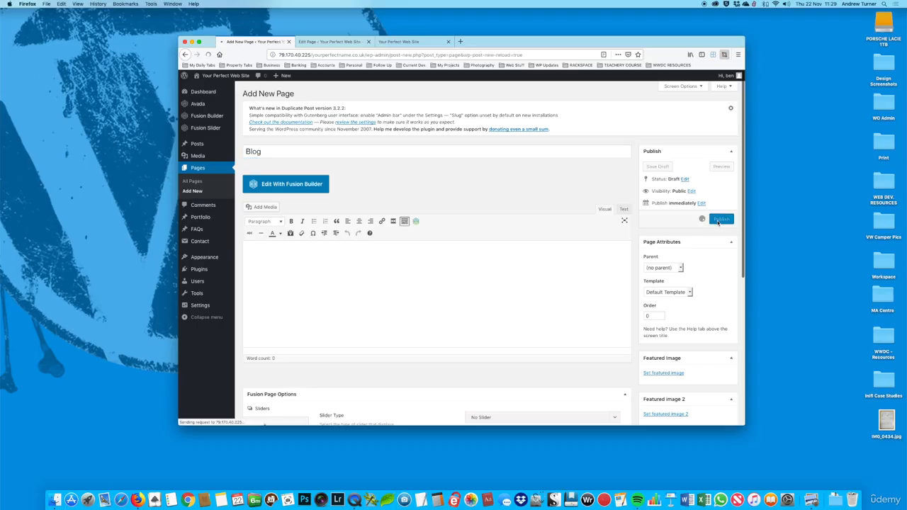
- Reload the site's front end and open the Blog page from its navigation
click(408, 41)
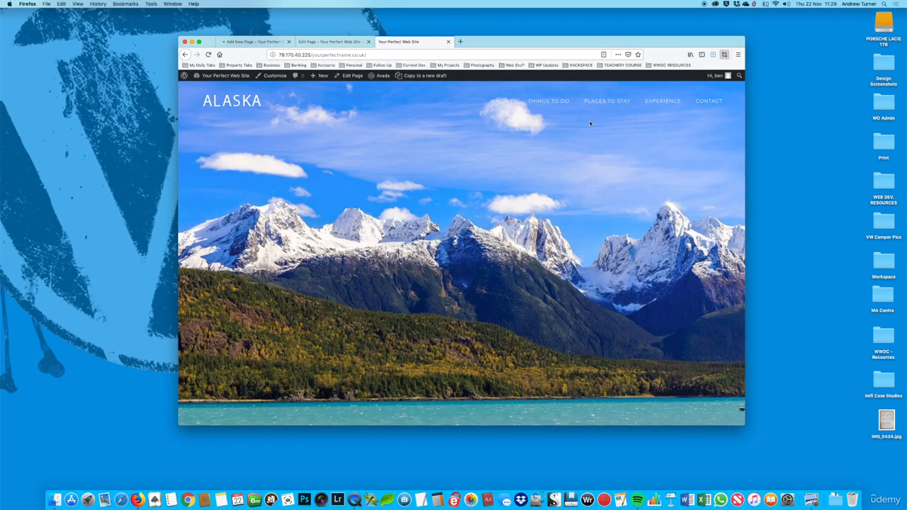
click(208, 54)
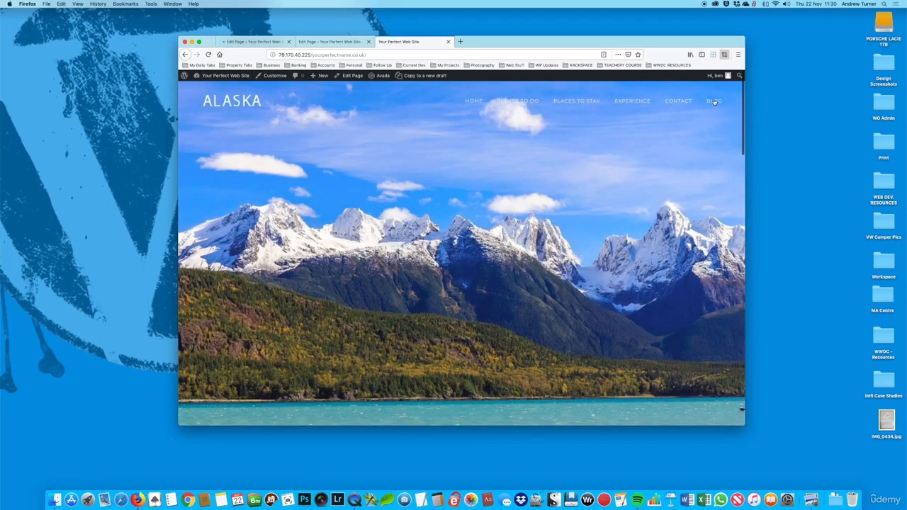
click(718, 102)
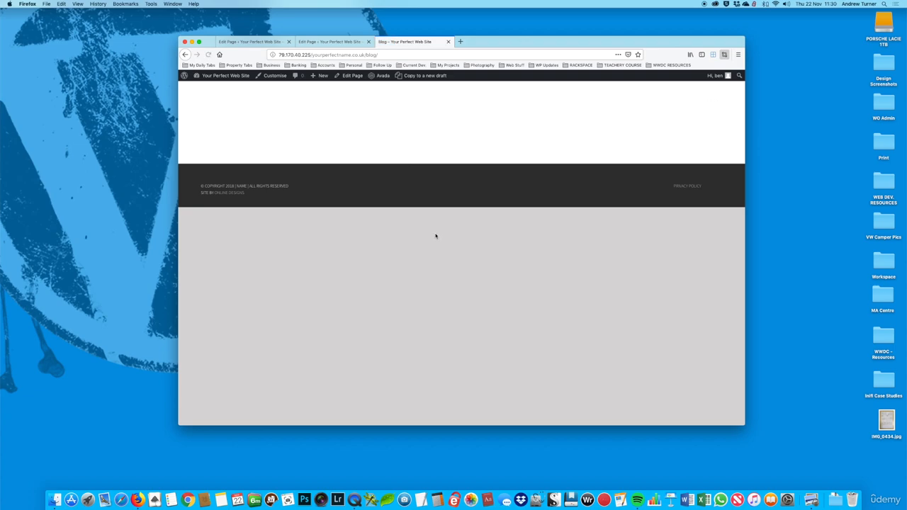
- In the Reading settings, assign Blog as the posts page and save the changes
click(244, 42)
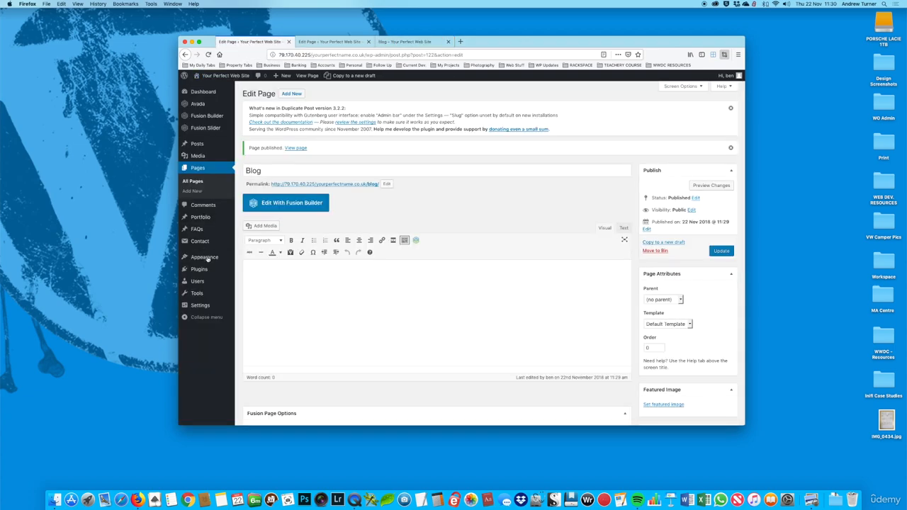
mouse_move(204, 306)
click(248, 327)
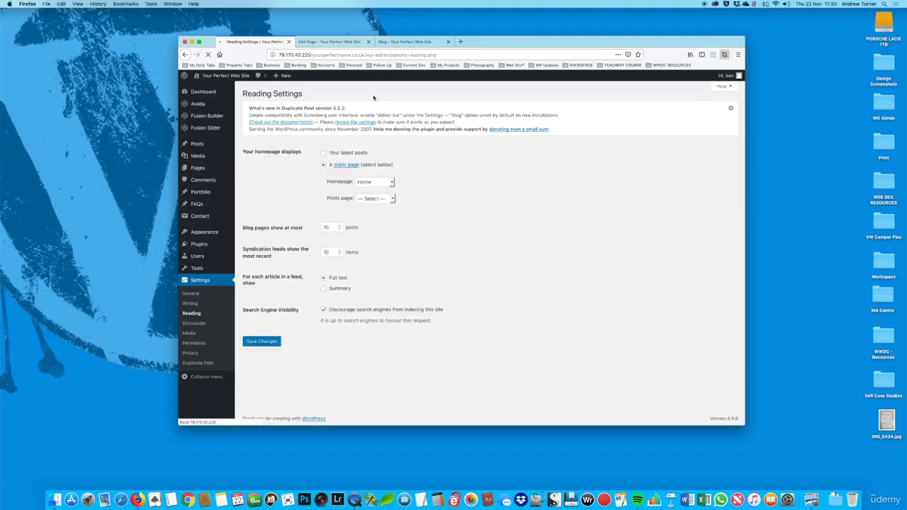
click(340, 200)
click(372, 199)
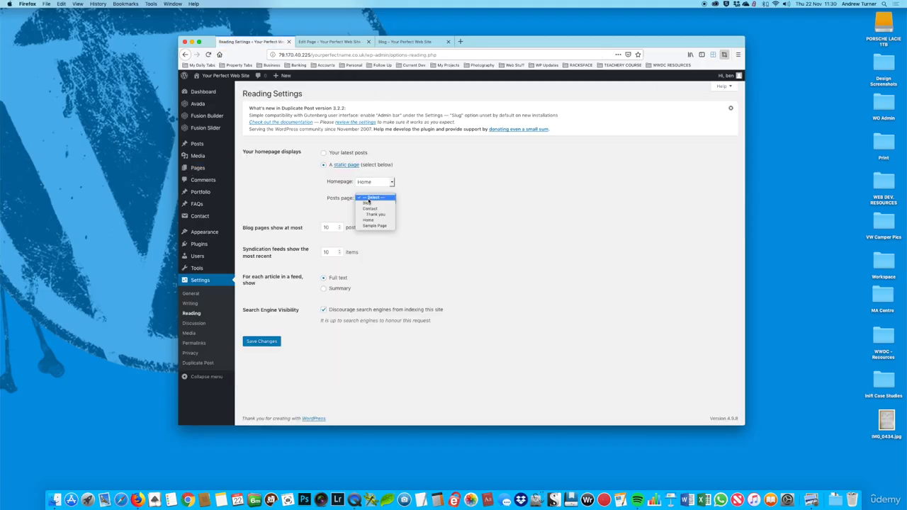
click(365, 205)
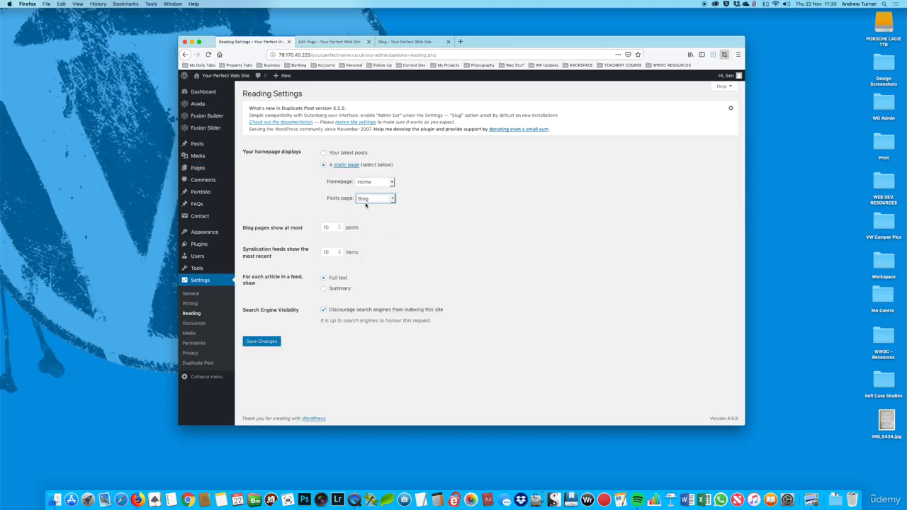
click(268, 345)
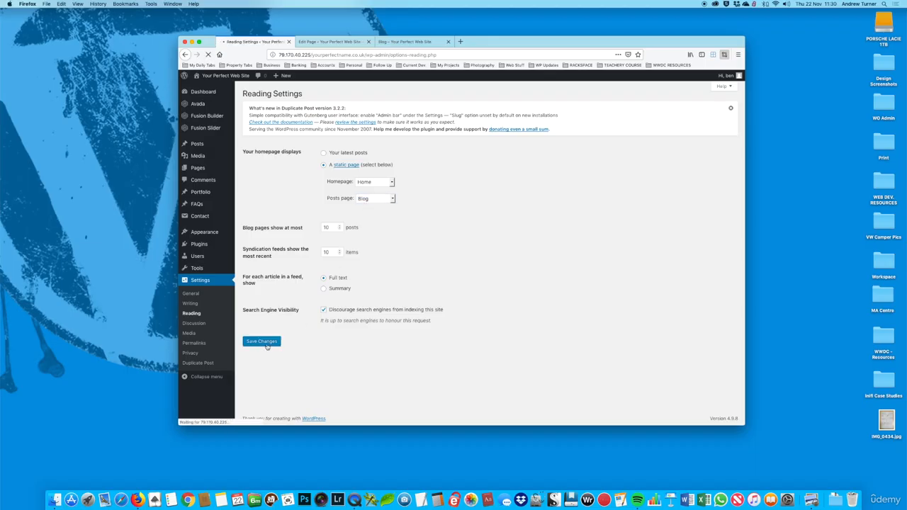
- Reload the front-end Blog page and examine its post listing and sidebar
click(386, 41)
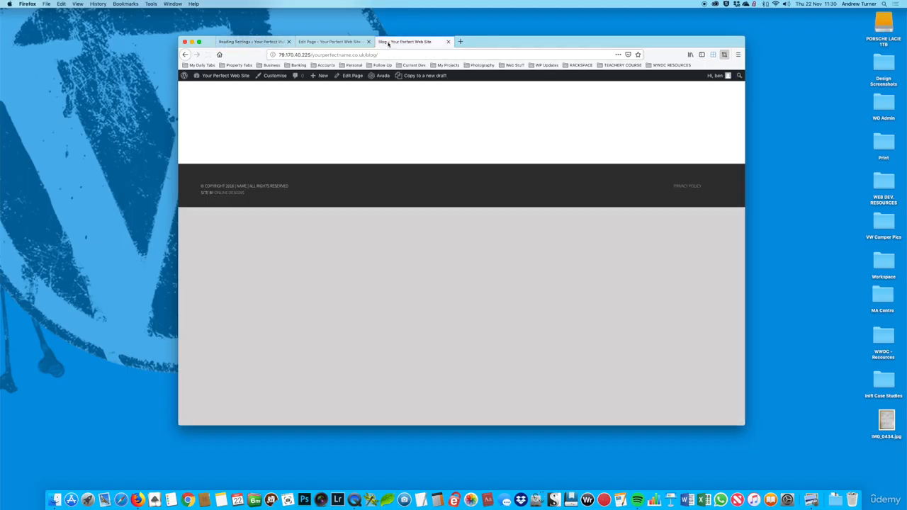
click(208, 55)
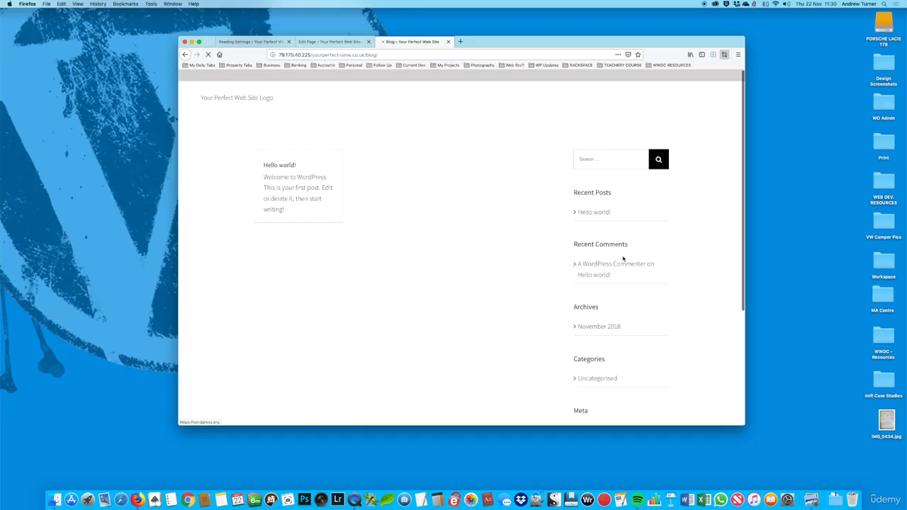
scroll(626, 259, down, 1)
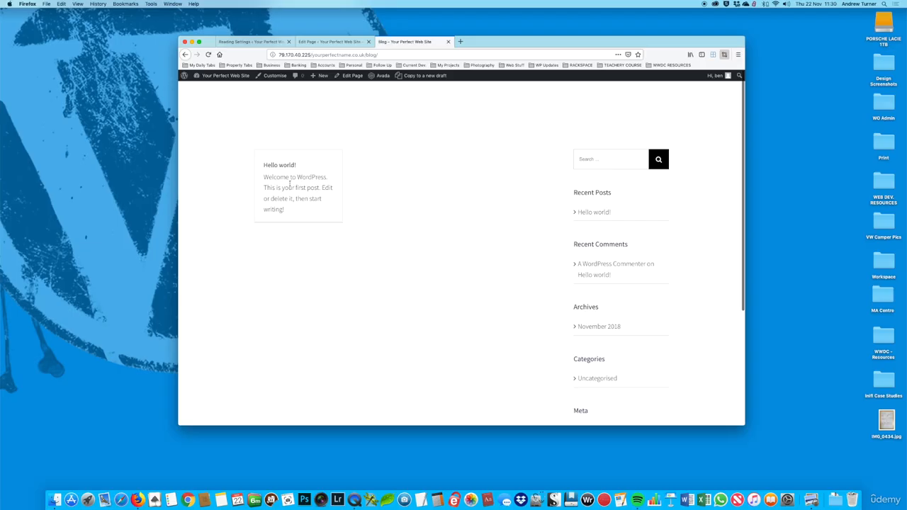
scroll(628, 214, down, 1)
scroll(628, 216, up, 1)
scroll(628, 215, down, 1)
scroll(626, 214, up, 1)
- Add a container with a single 1/1 column below the "CLICK HERE" button's container on the Home page
click(342, 42)
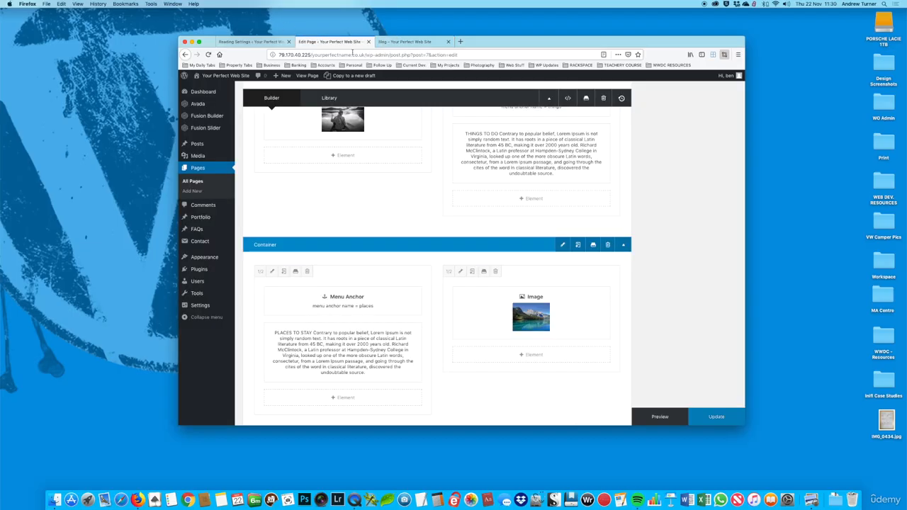
scroll(477, 242, down, 5)
scroll(476, 246, up, 15)
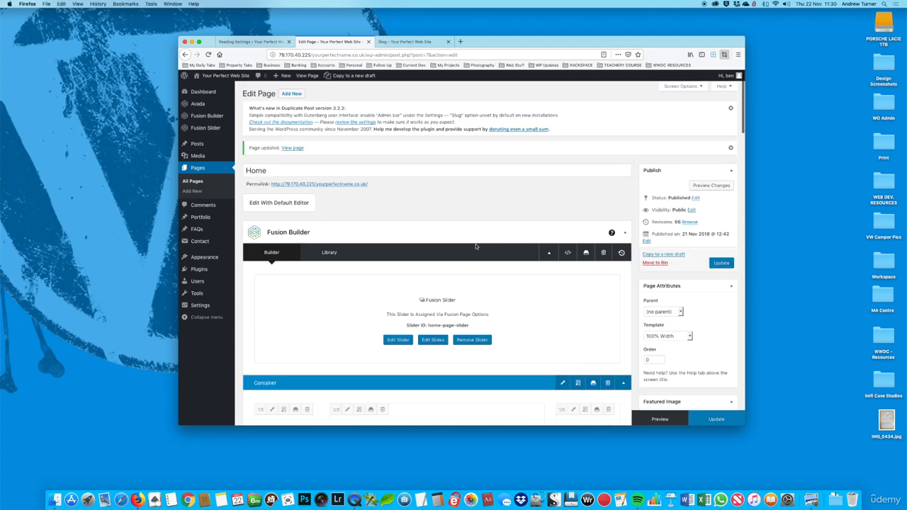
scroll(539, 280, down, 5)
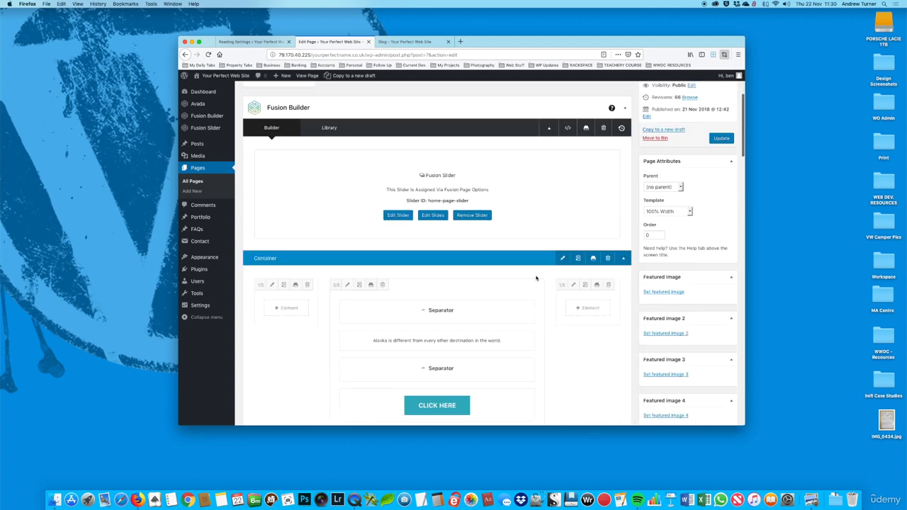
scroll(571, 312, down, 3)
click(551, 279)
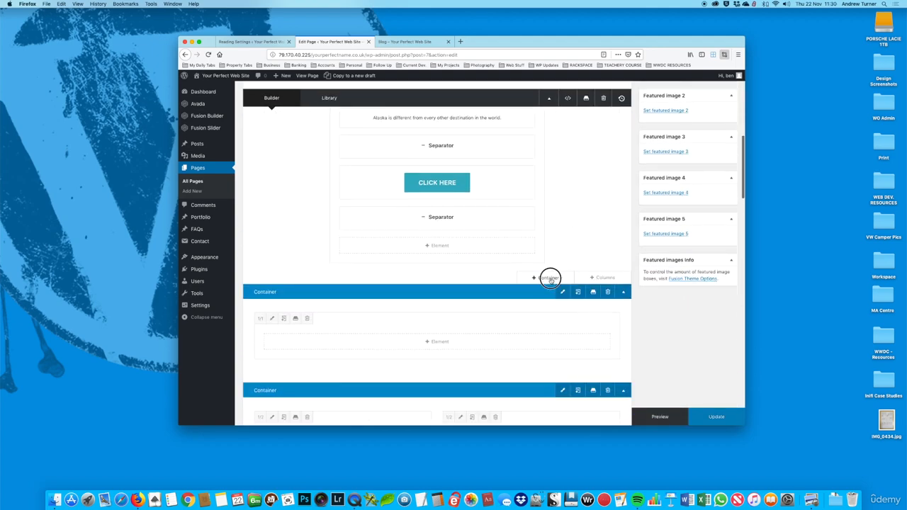
click(390, 174)
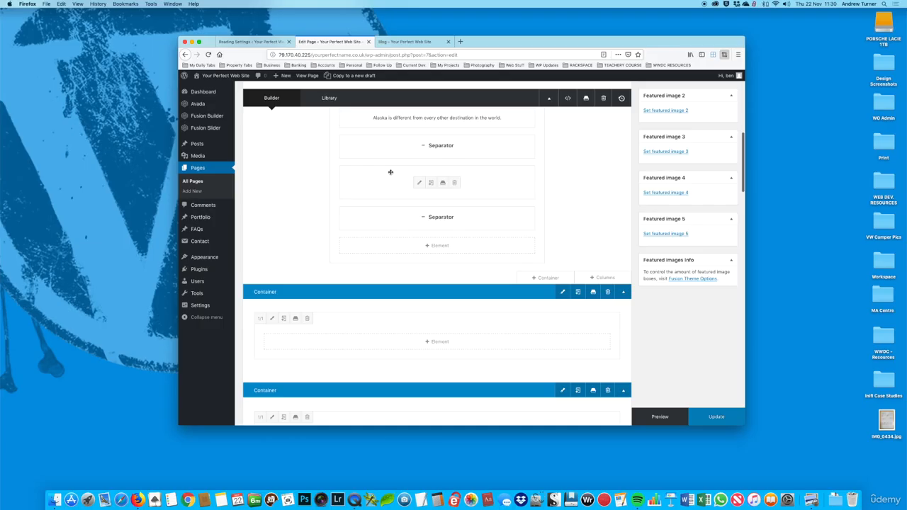
- Look through the Blog element's options for the new container, cancel it, and close the Home page editor without updating
click(441, 339)
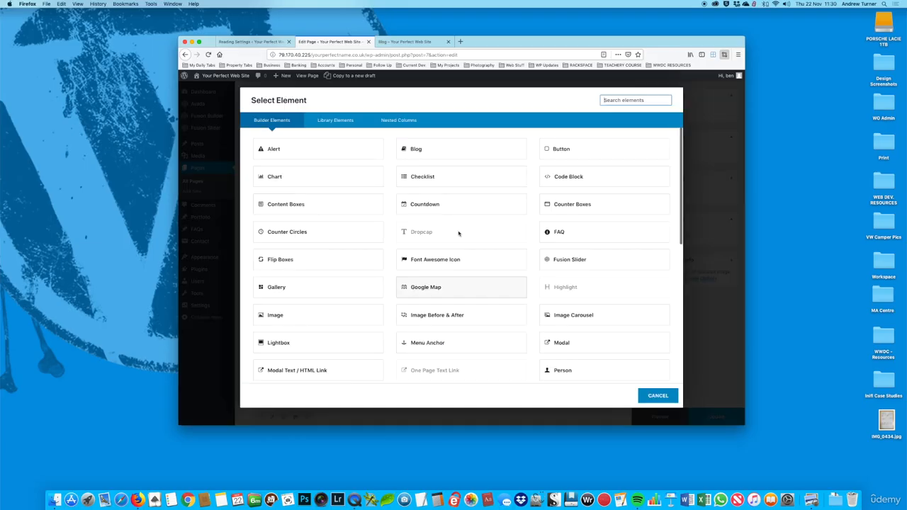
click(415, 149)
click(476, 141)
click(423, 195)
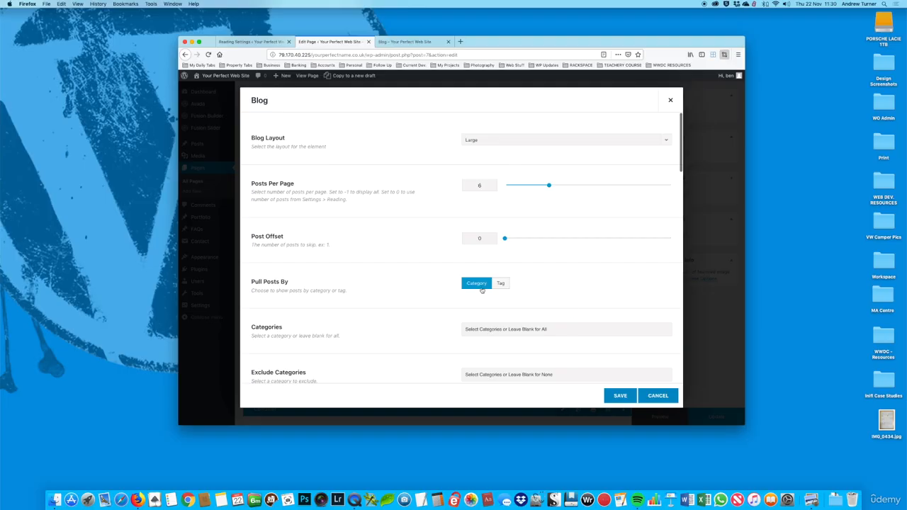
scroll(485, 287, down, 5)
scroll(499, 272, down, 6)
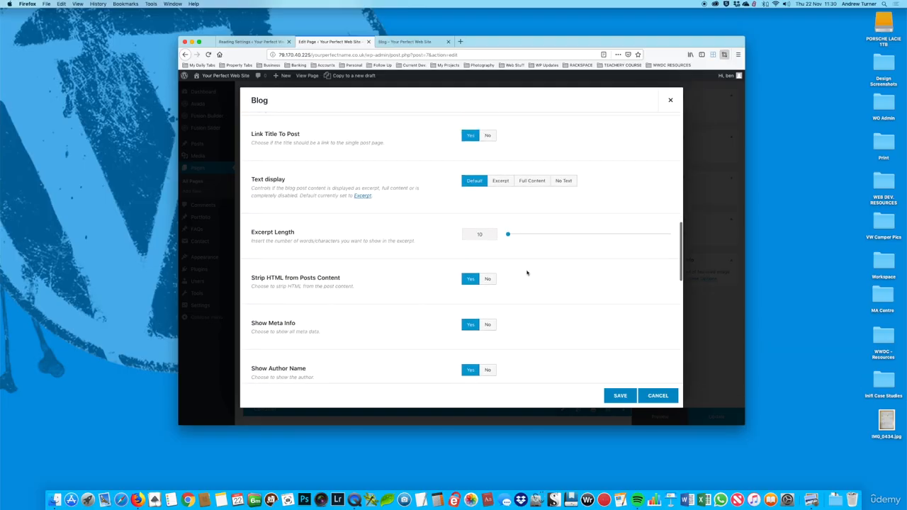
click(652, 399)
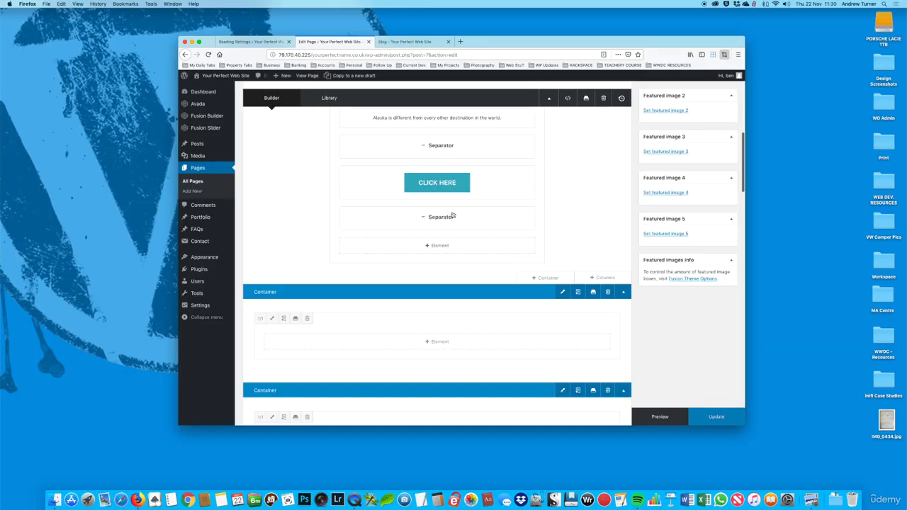
click(368, 41)
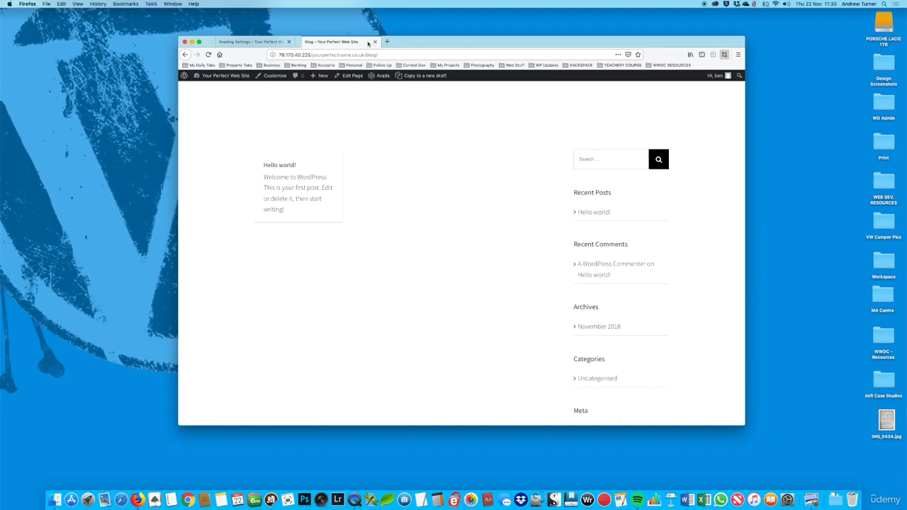
- Examine the Blog page's sidebar from the search box down to the Meta links
click(238, 44)
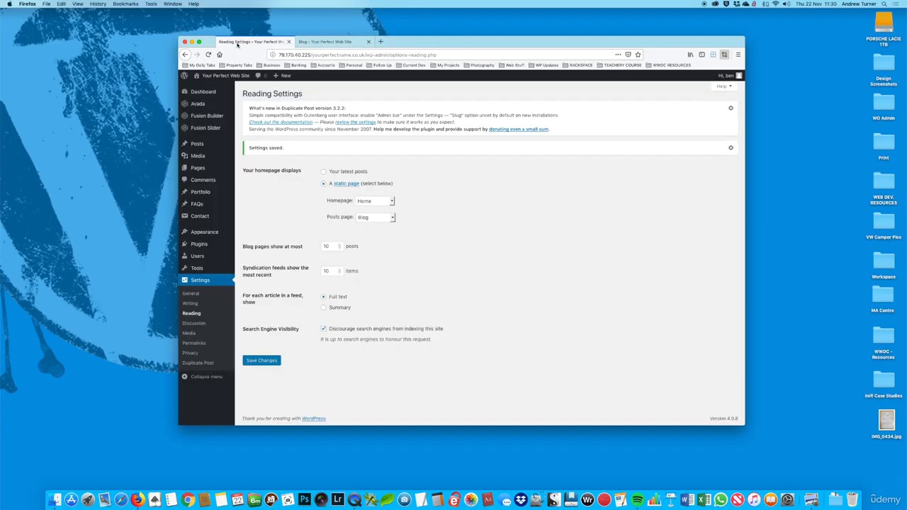
click(334, 44)
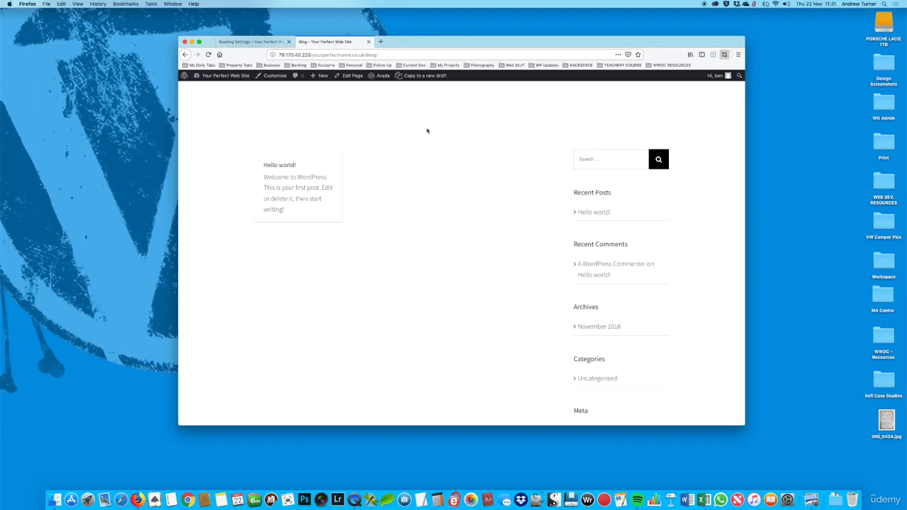
scroll(551, 284, down, 1)
scroll(553, 283, up, 1)
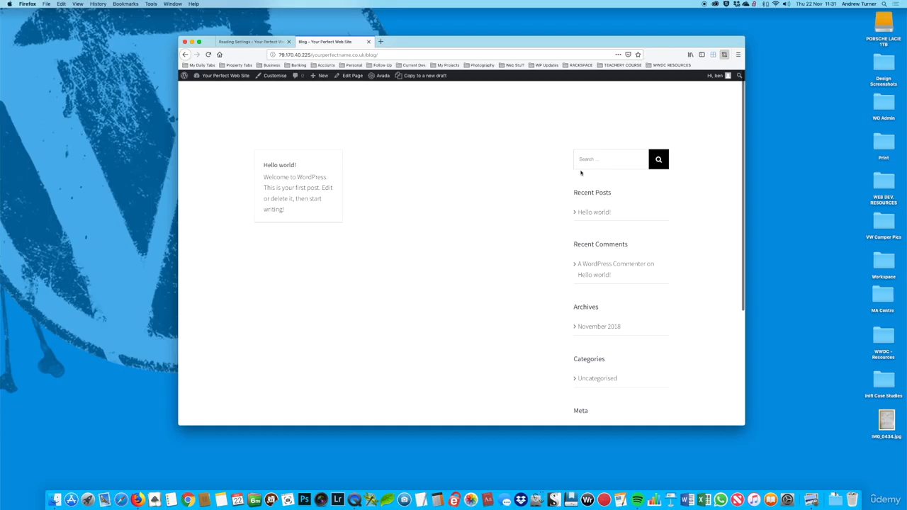
scroll(606, 376, down, 5)
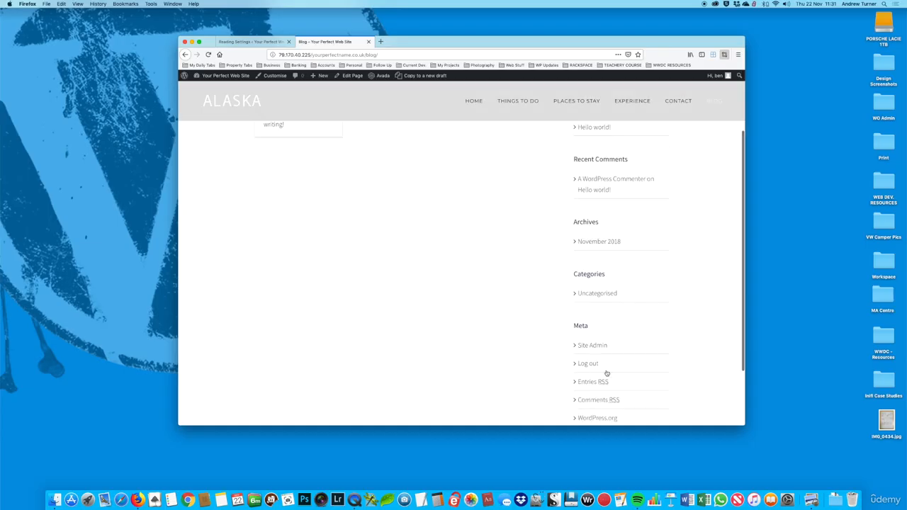
scroll(605, 372, up, 5)
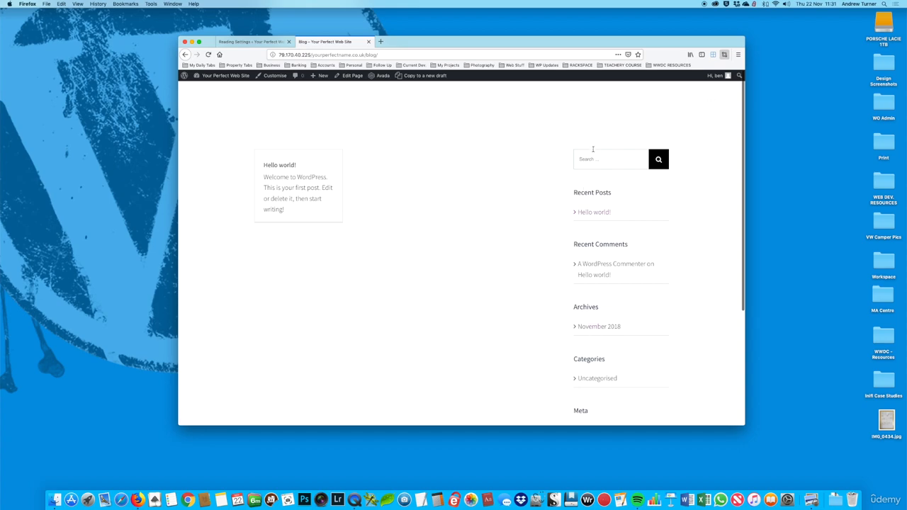
- Open the site's widget settings and delete the Search widget from the Blog Sidebar
click(243, 42)
mouse_move(205, 233)
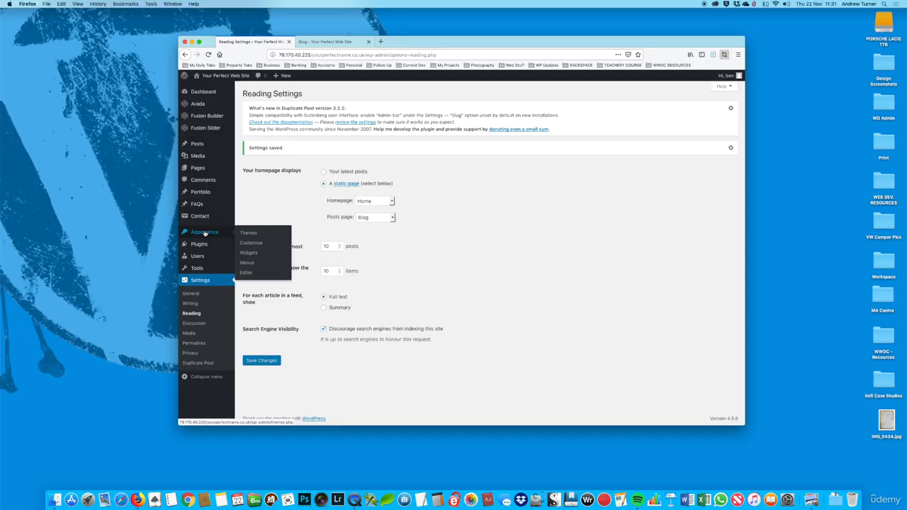
click(251, 254)
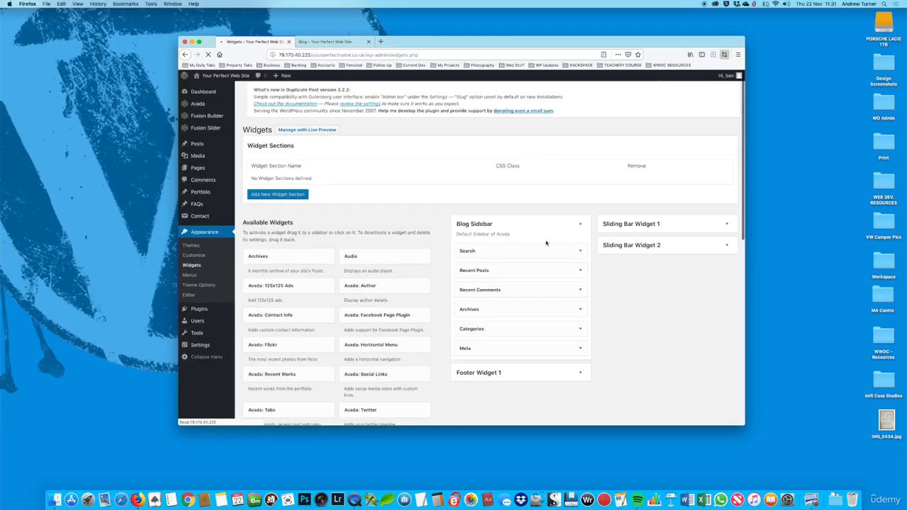
scroll(571, 254, down, 2)
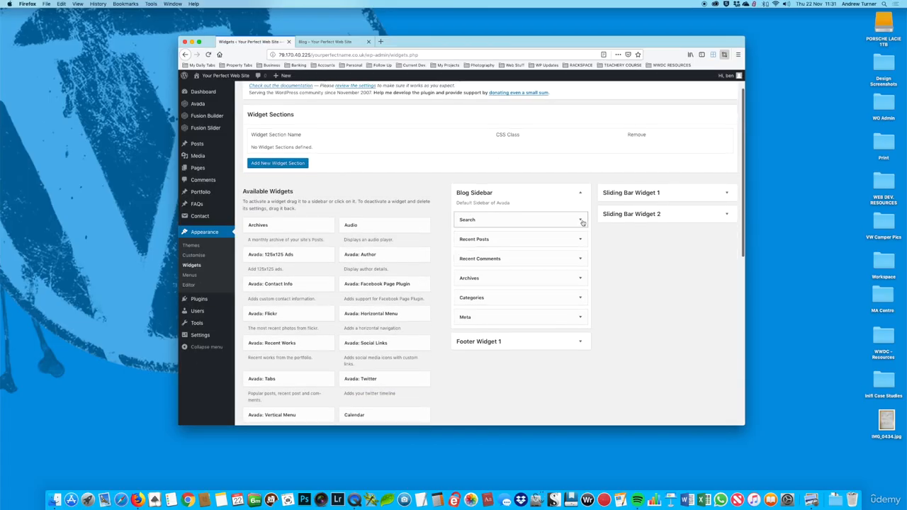
click(583, 222)
click(466, 275)
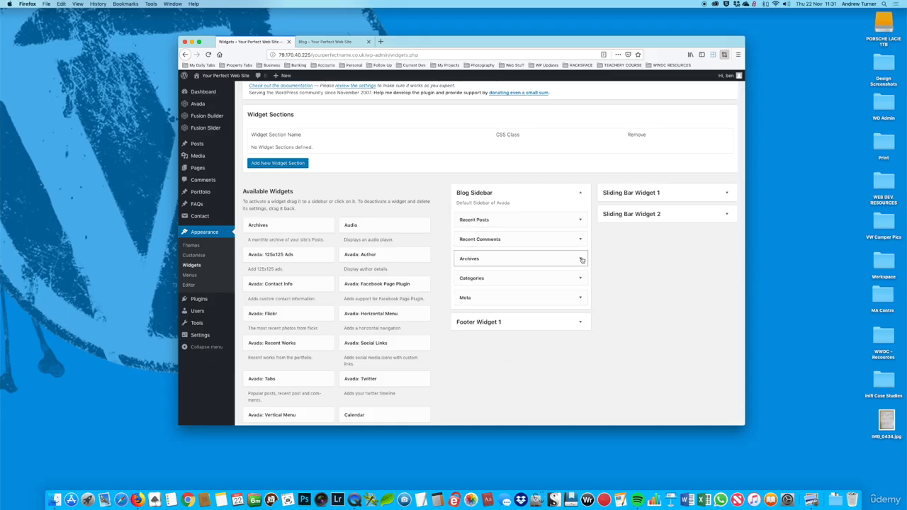
- Delete the Recent Comments and Meta widgets from the Blog Sidebar and reload the front-end Blog page
click(581, 239)
click(465, 309)
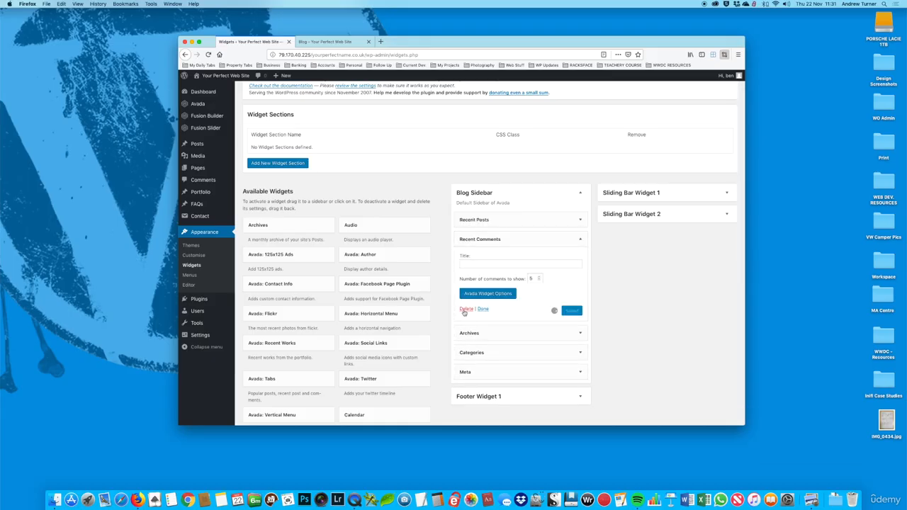
click(581, 279)
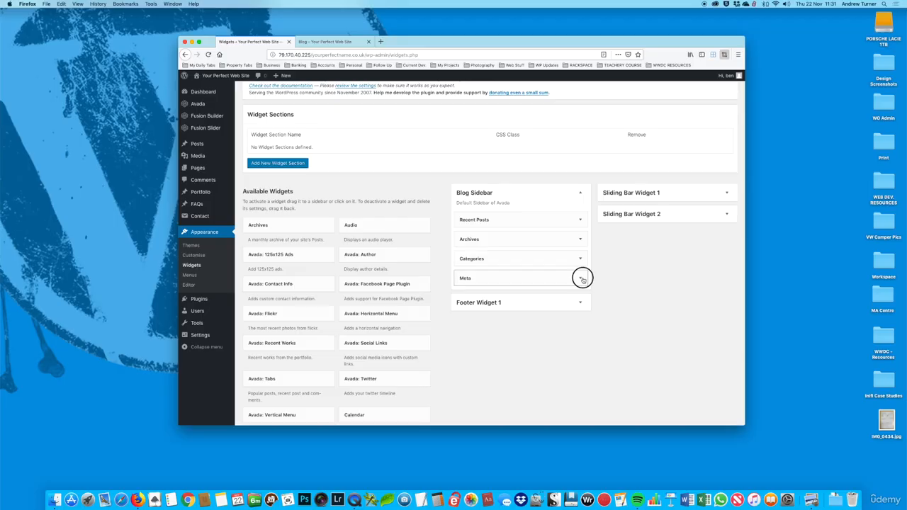
click(466, 336)
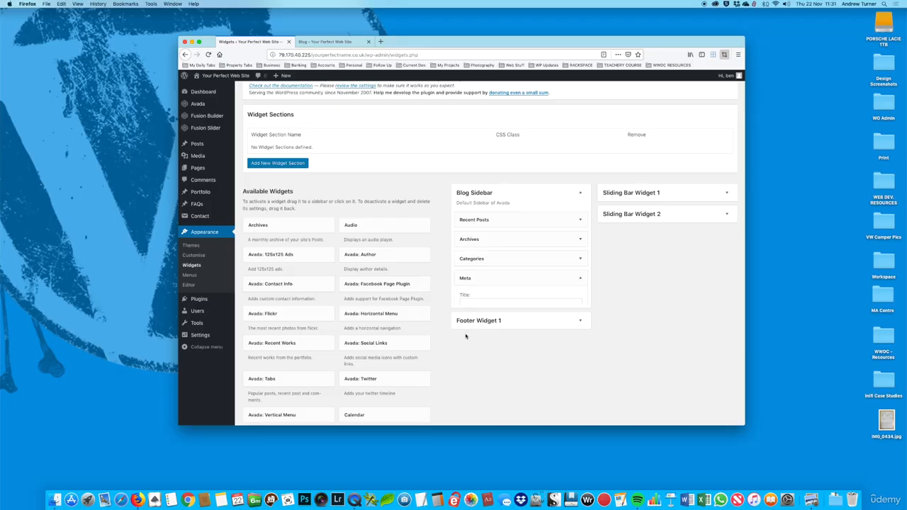
click(345, 41)
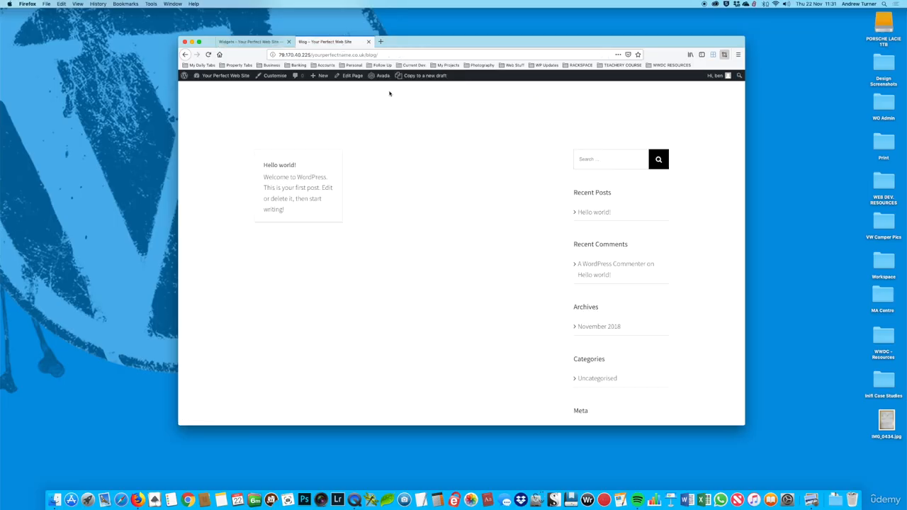
click(575, 212)
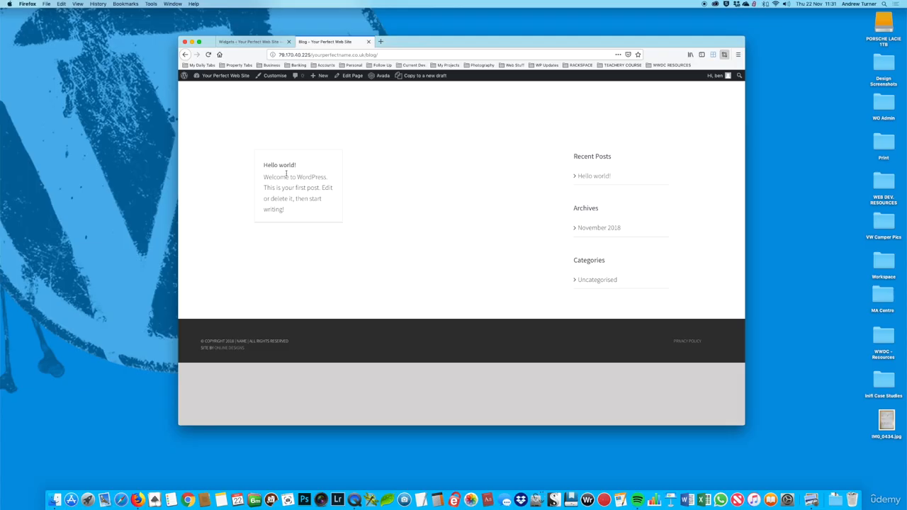
- Move the "Hello world!" post to the Bin and reload the front-end Blog page
click(263, 41)
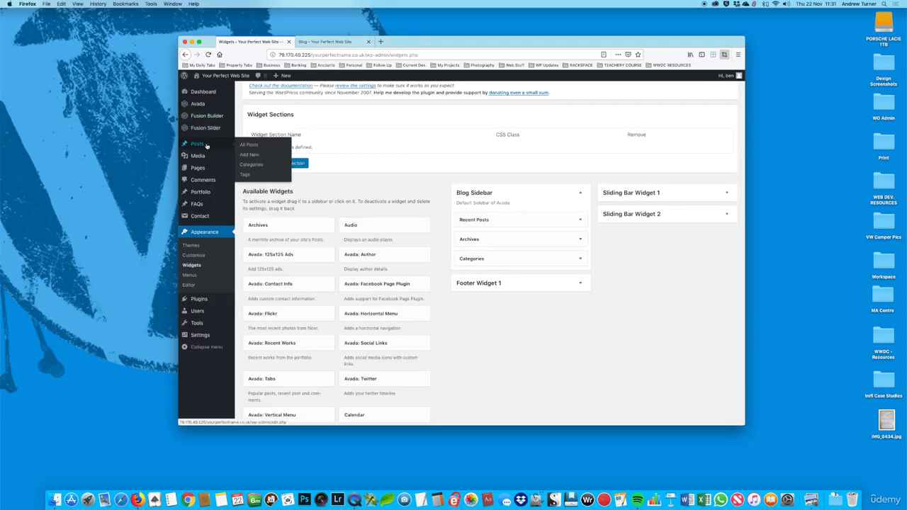
click(252, 145)
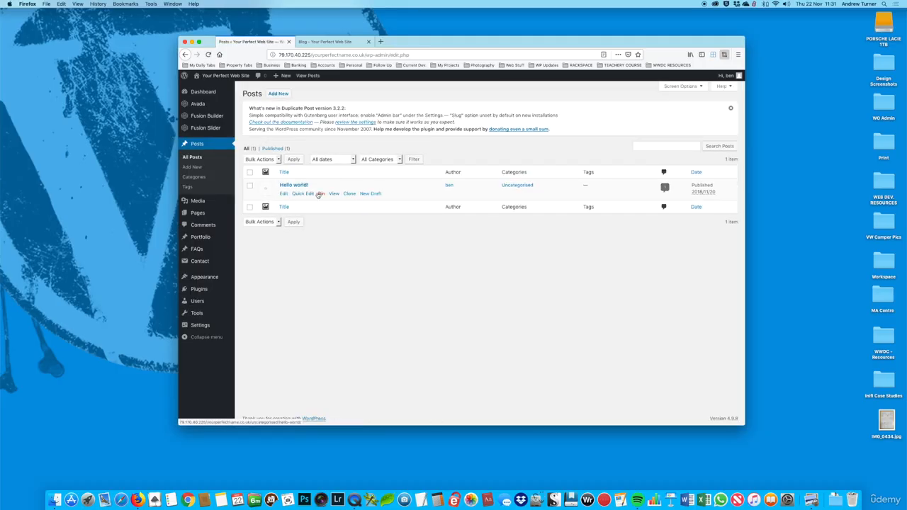
click(321, 195)
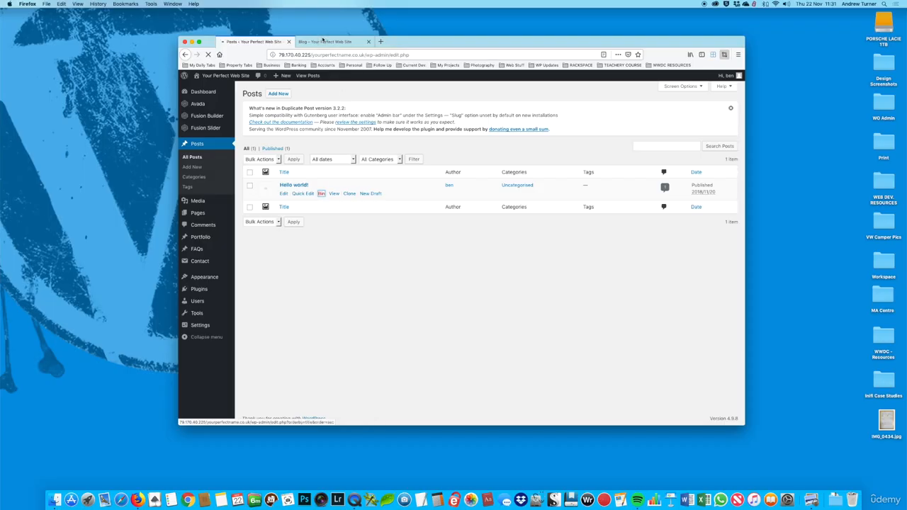
click(326, 41)
click(209, 54)
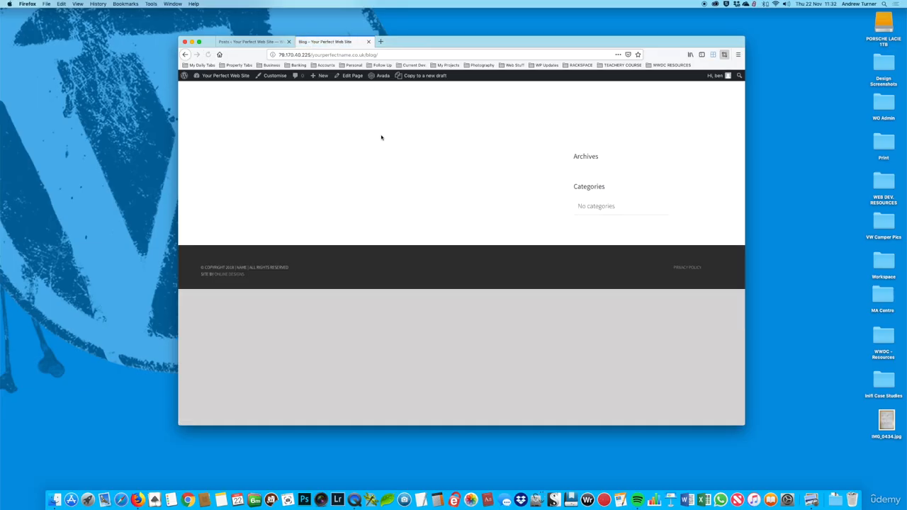
- Create a new post titled "My first post" with the body text "dfgsdfgs dfgsdf gsdfg ksdflgk dslfkjgh sdlkfj glsdkfj glksdfglkjdsf"
click(254, 42)
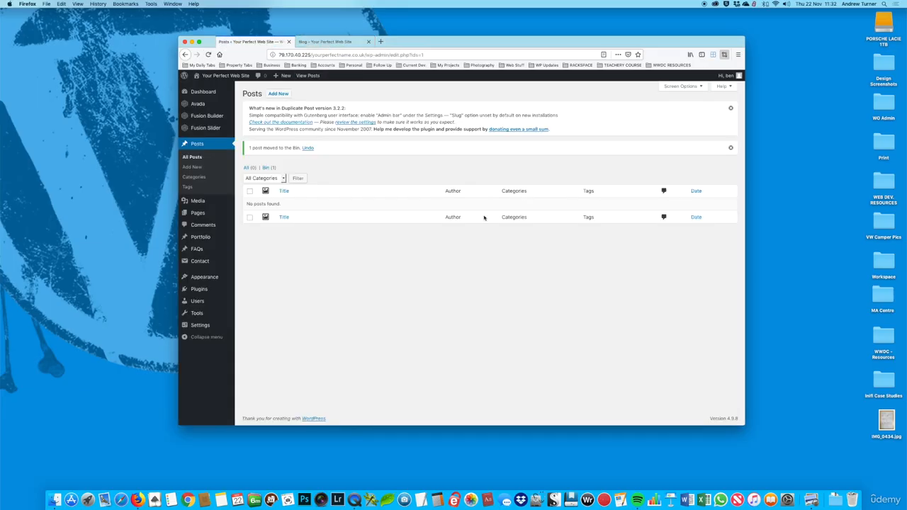
click(278, 93)
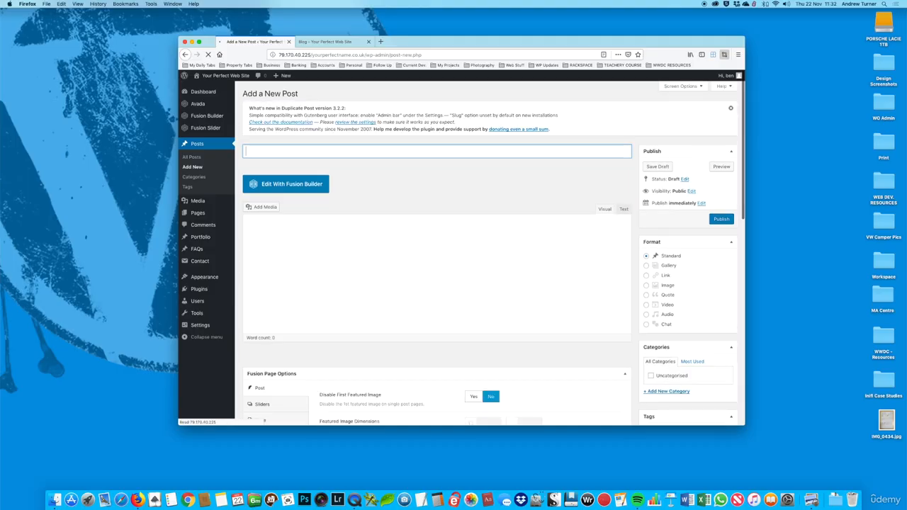
text(My first post)
click(342, 288)
text(dfgs)
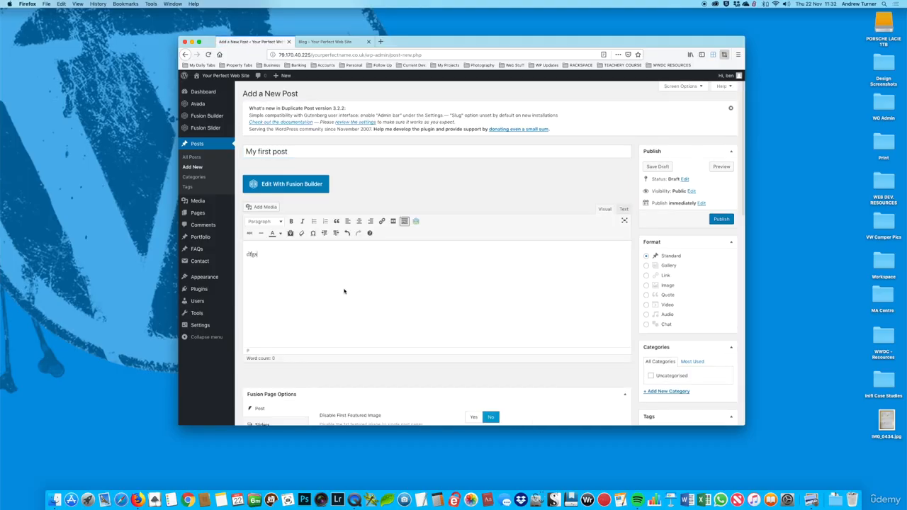
text(dfgs dfgsdf gsdfg ksdflgk dslfkjgh sdlkfj glsdkfj glksdfglkjdsf)
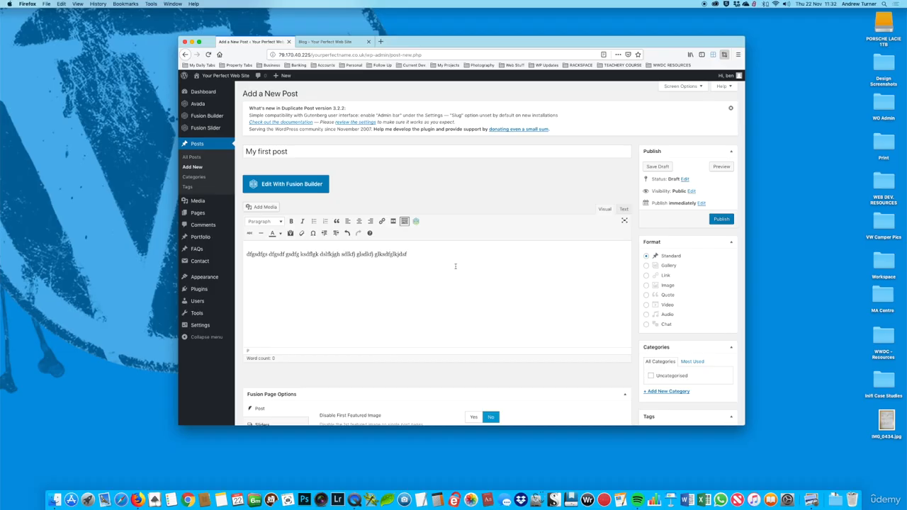
- Set alaska_03.jpg from the media library as the new post's featured image
scroll(496, 278, down, 5)
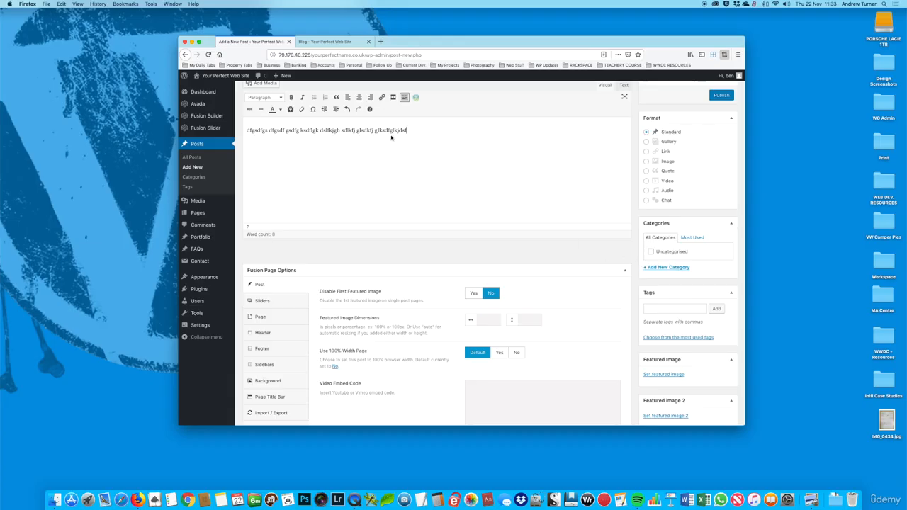
scroll(612, 203, down, 2)
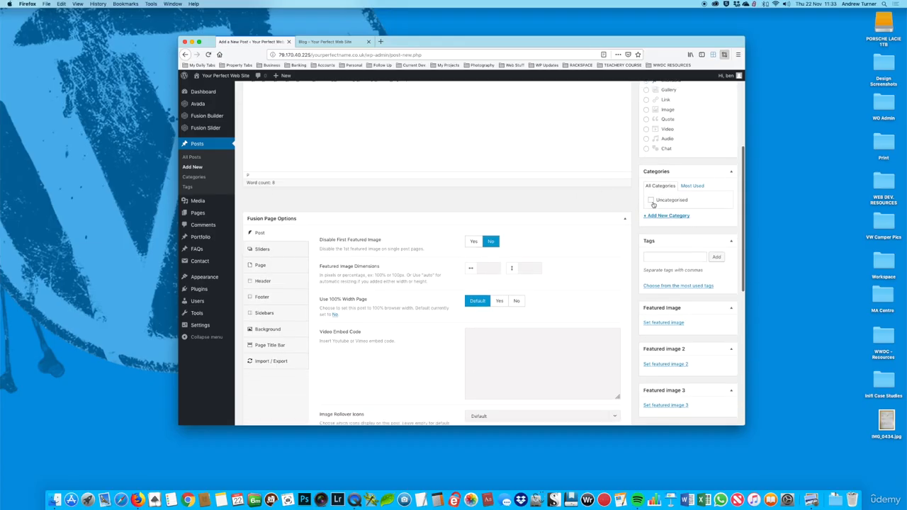
scroll(656, 217, down, 2)
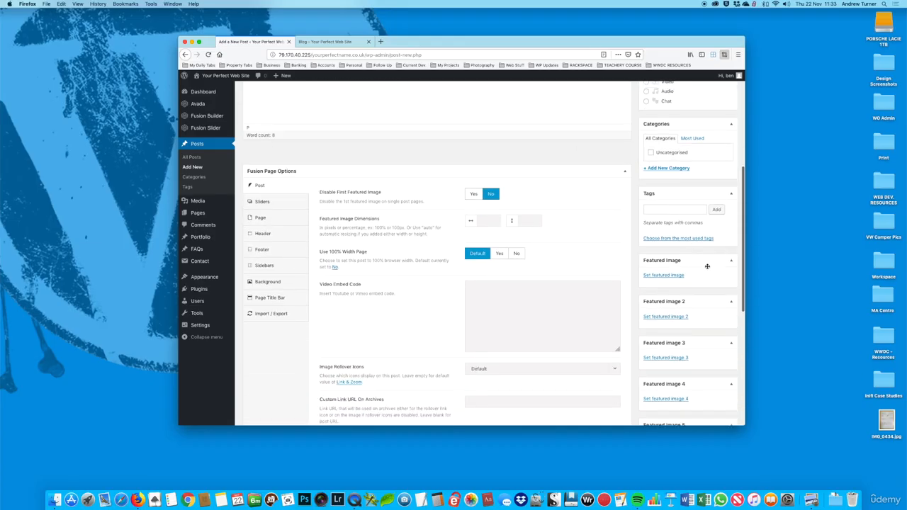
click(657, 276)
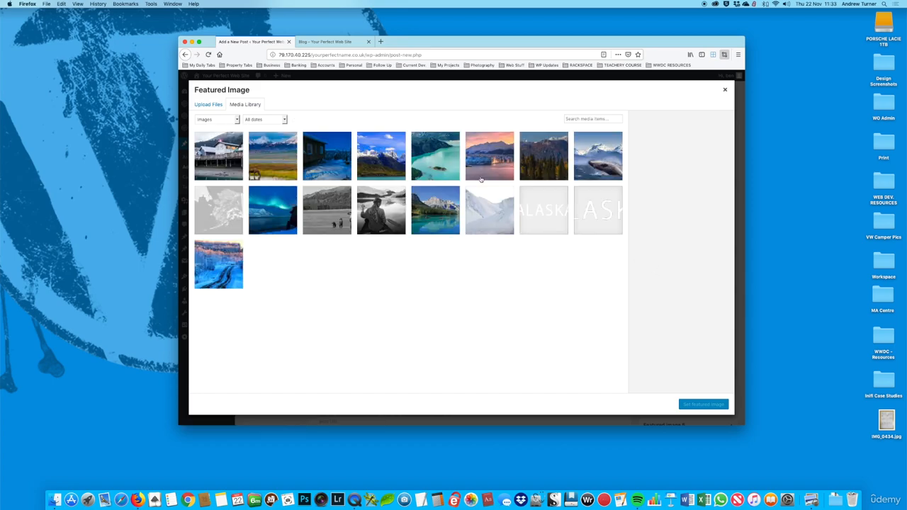
click(337, 171)
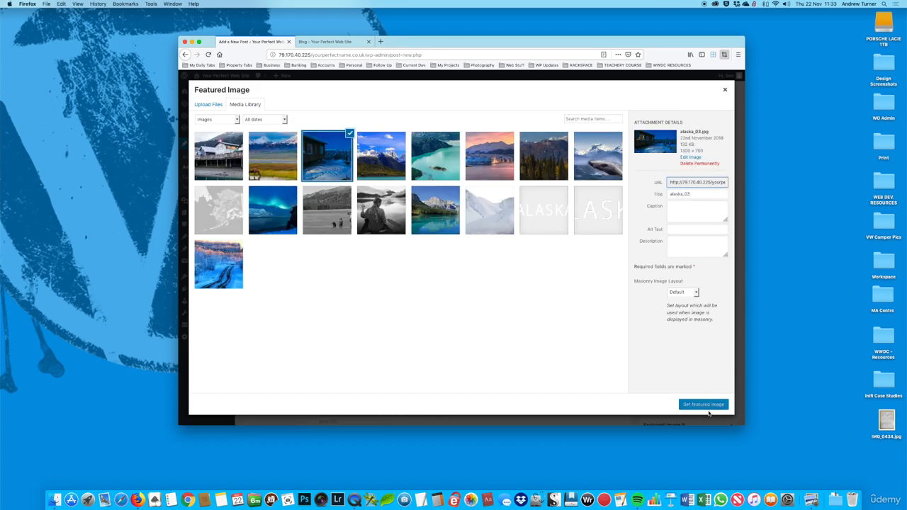
click(705, 406)
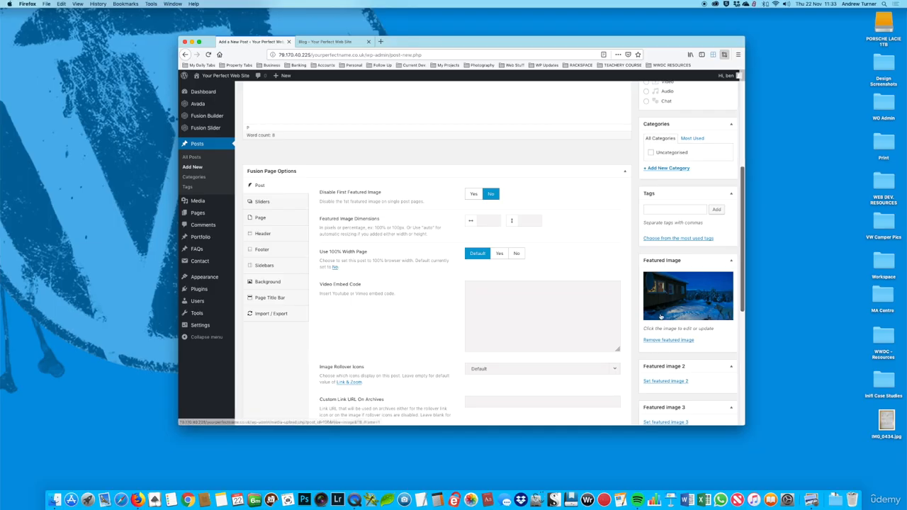
- Assign "My first post" to the Uncategorised category and publish it
scroll(247, 183, up, 4)
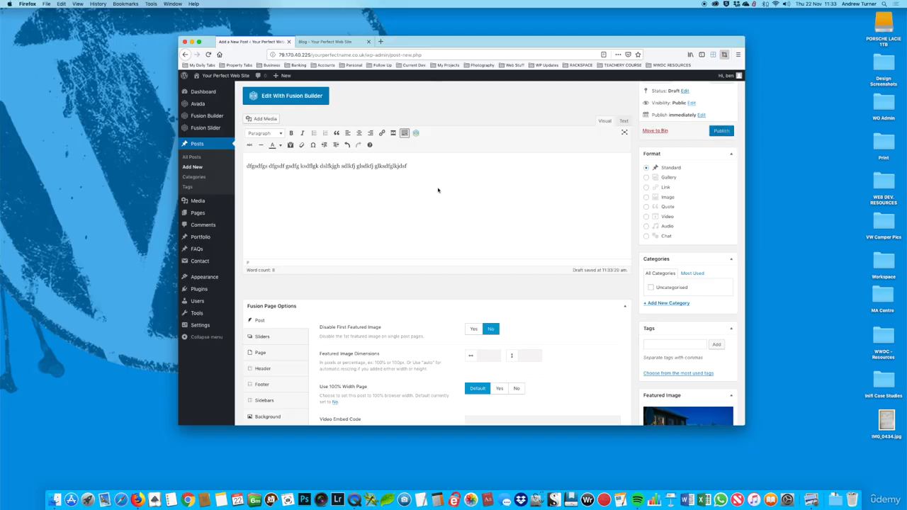
scroll(718, 335, down, 4)
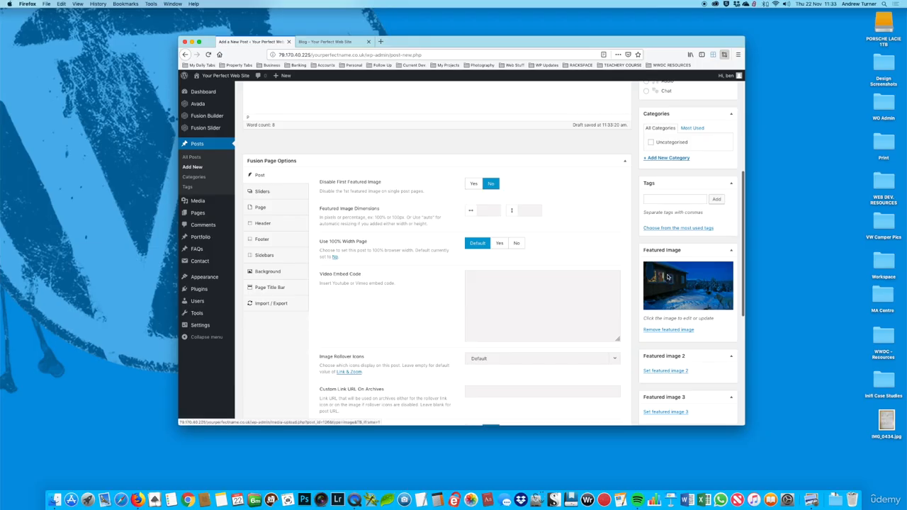
scroll(668, 280, up, 5)
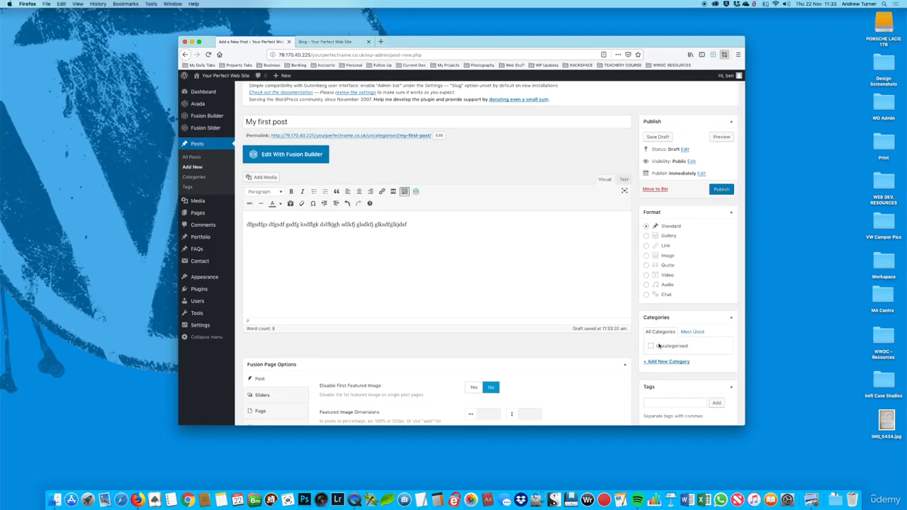
click(650, 346)
click(721, 188)
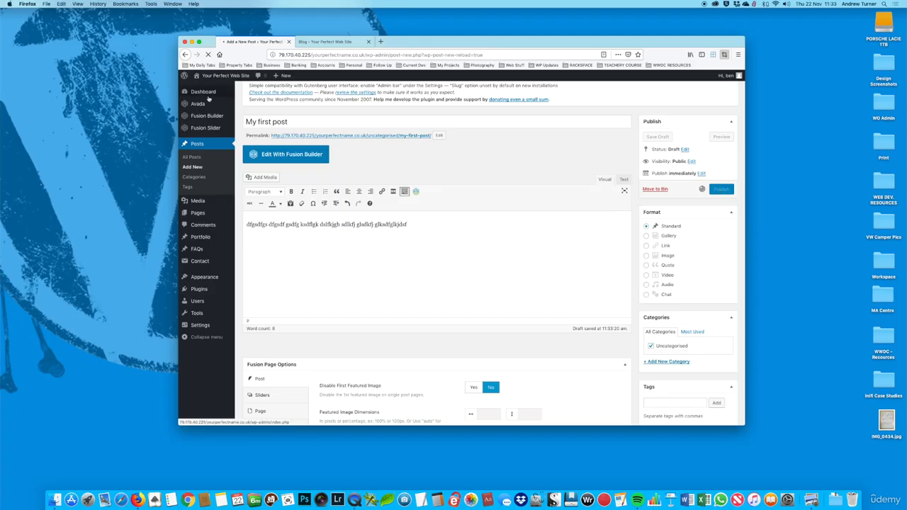
- Reload the front-end Blog page and examine the new post's listing and its image rollover
click(320, 44)
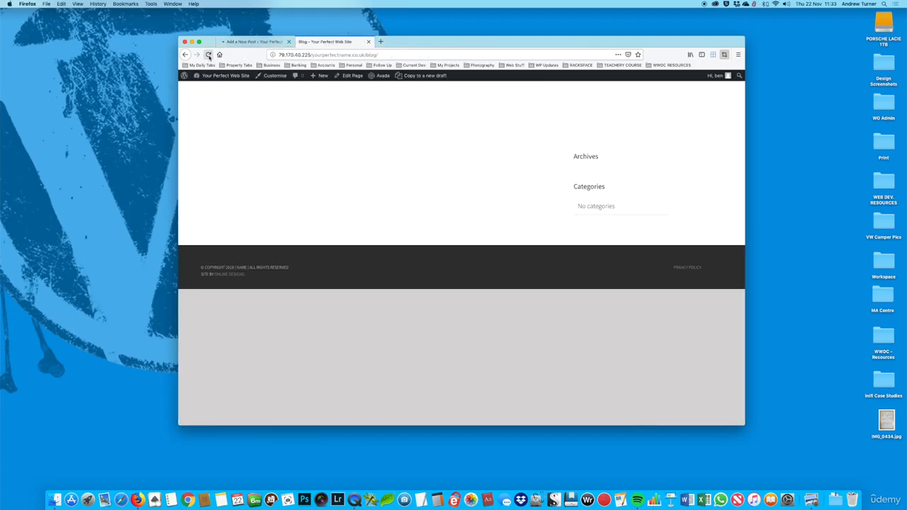
click(209, 55)
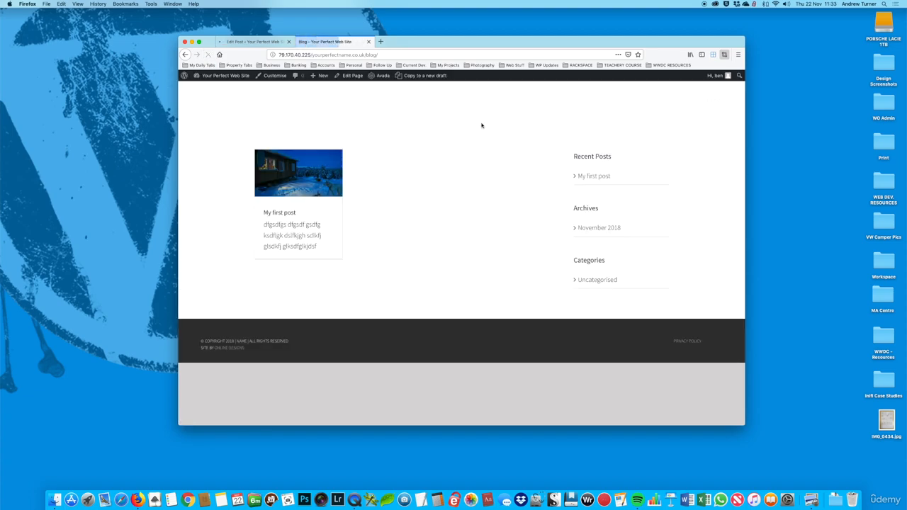
mouse_move(308, 187)
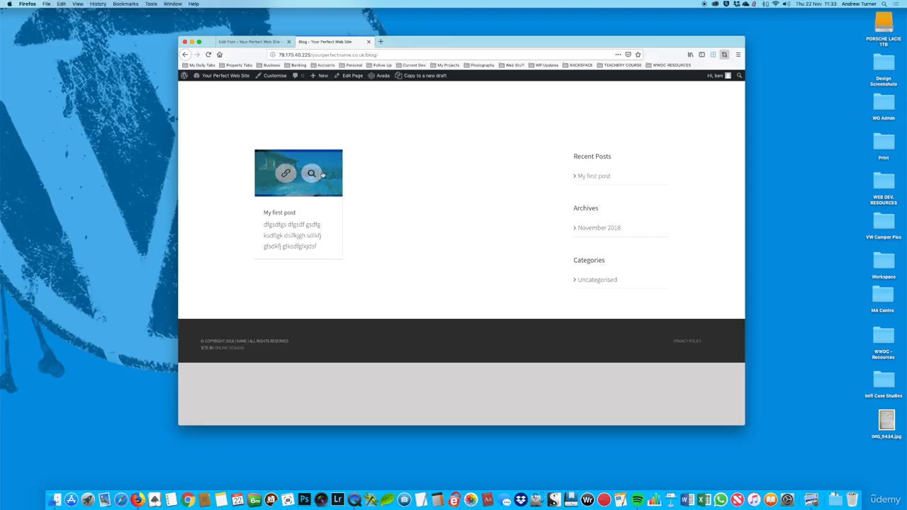
- Open the General Blog section of the Avada theme options
click(258, 44)
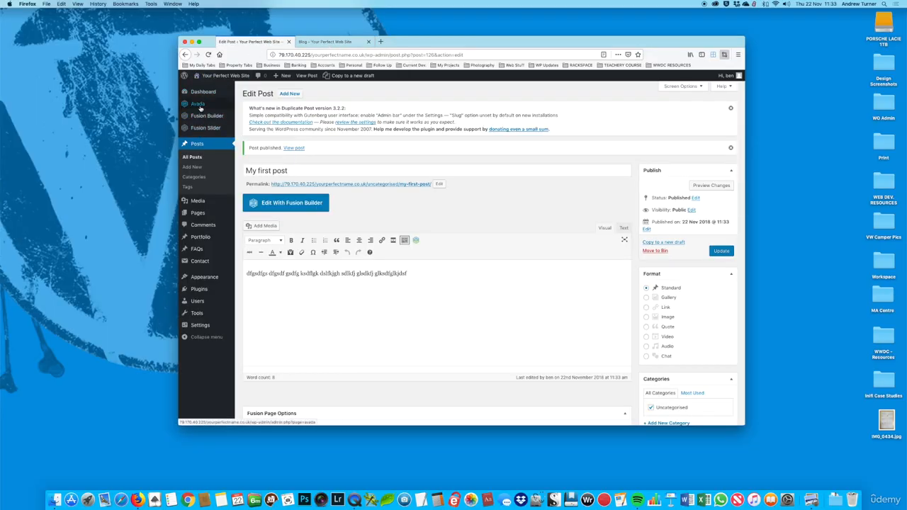
click(251, 184)
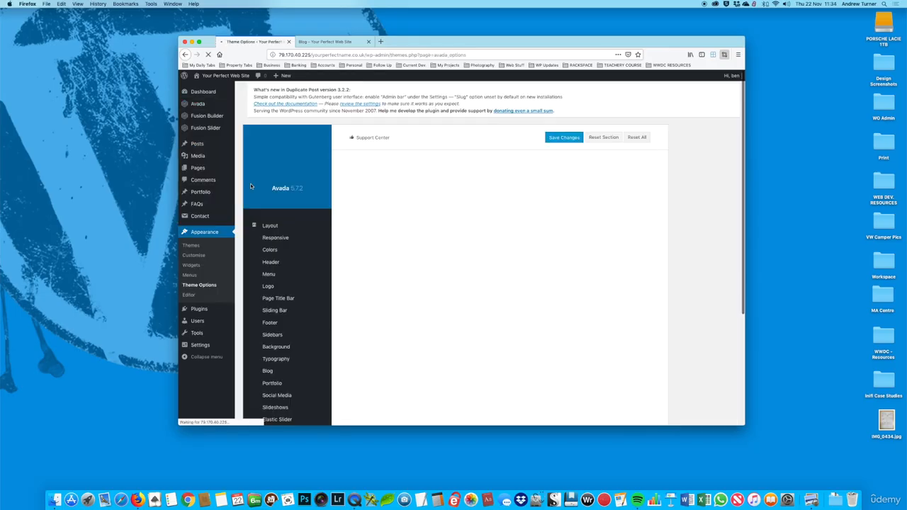
scroll(255, 190, down, 3)
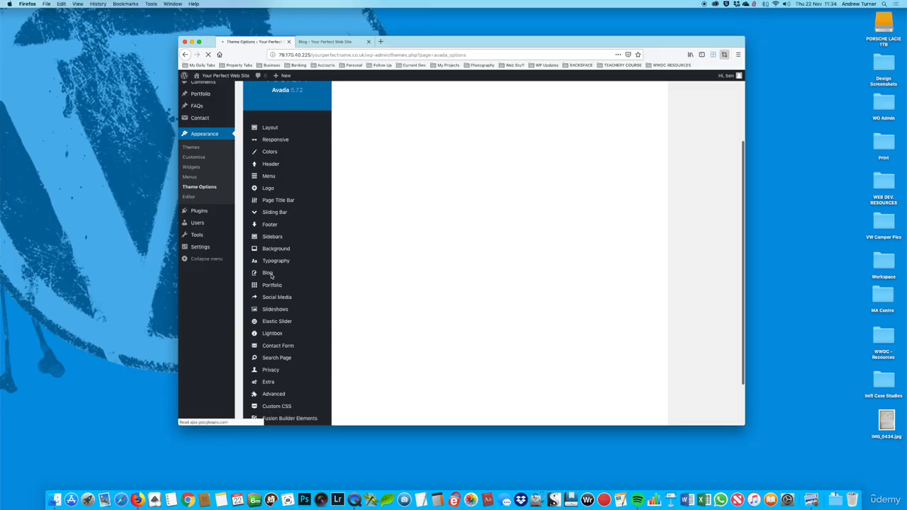
mouse_move(270, 278)
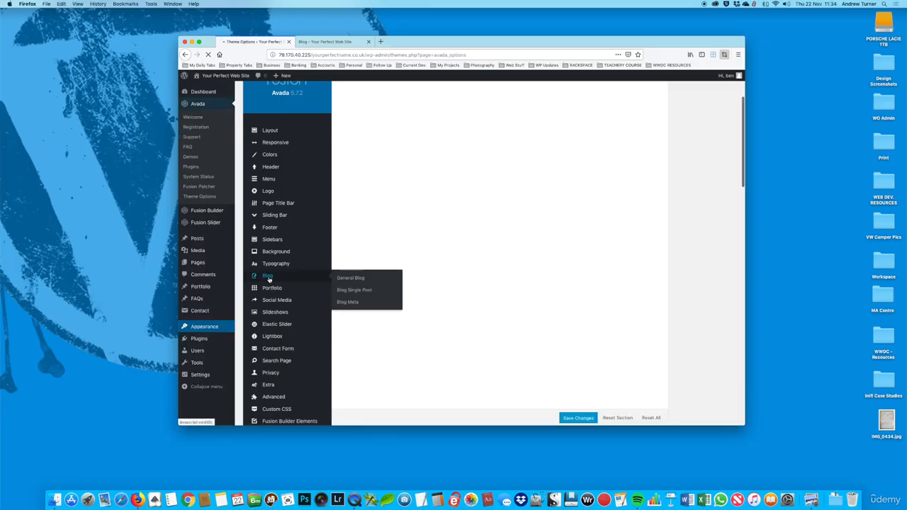
click(269, 314)
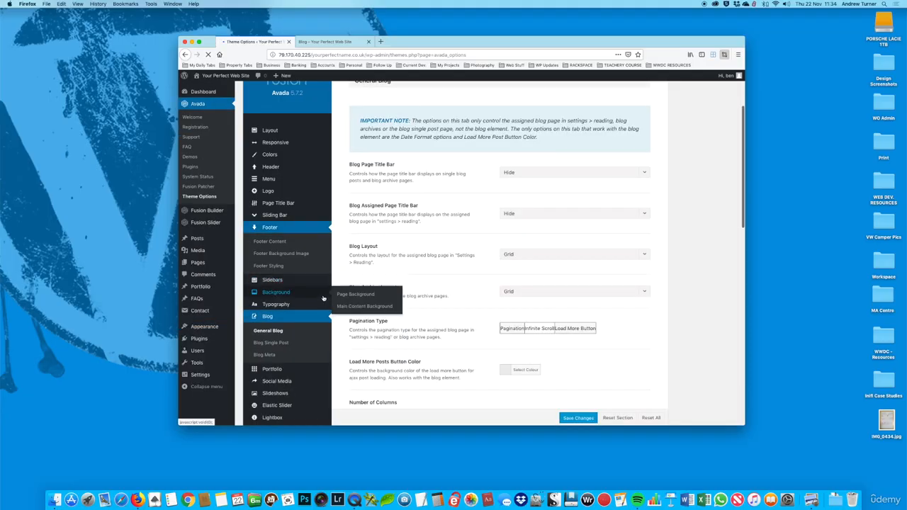
- Set the Blog Layout to Timeline in the General Blog options and save the changes
scroll(479, 221, up, 4)
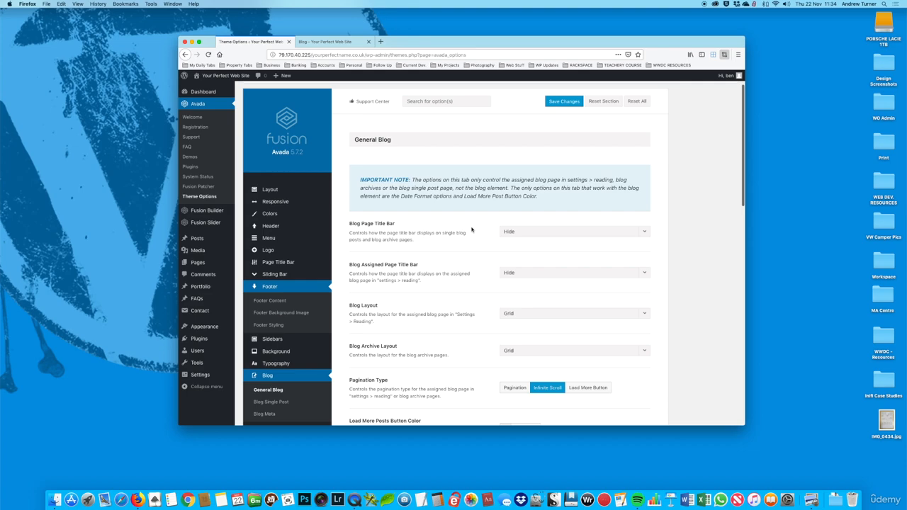
scroll(472, 229, down, 3)
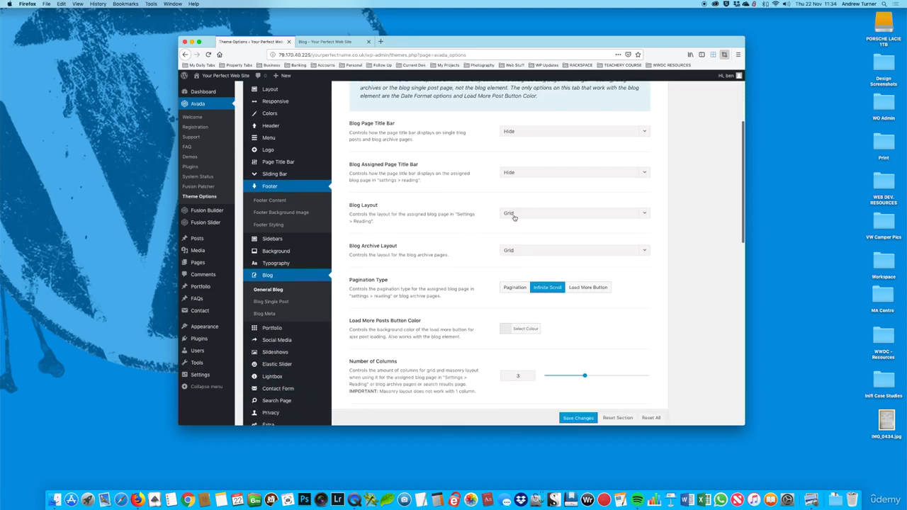
click(514, 217)
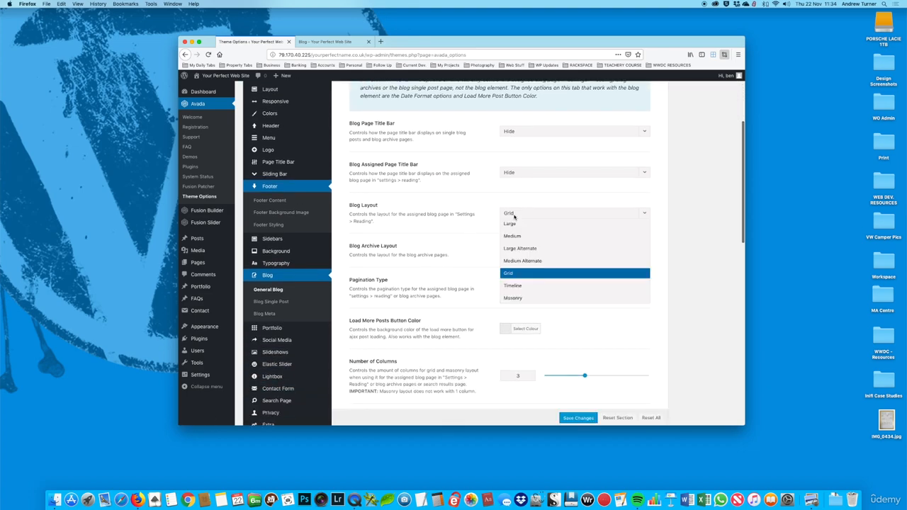
click(511, 288)
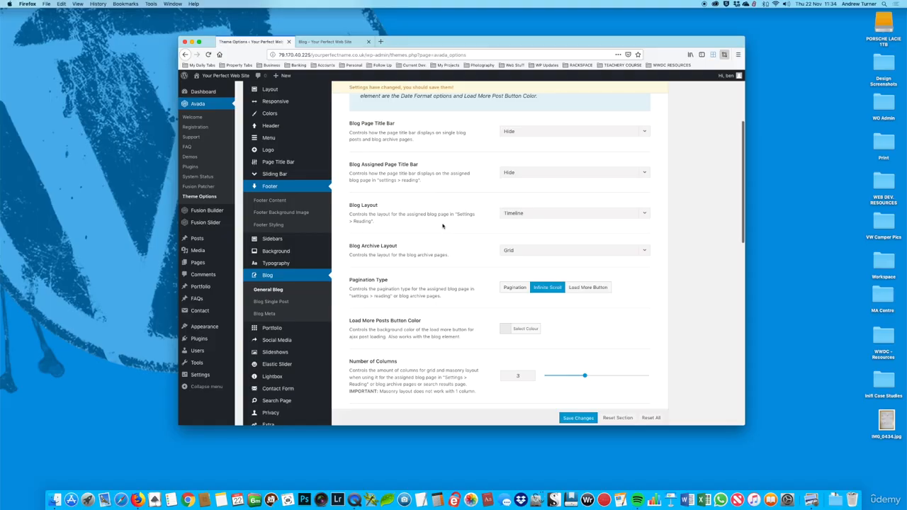
scroll(511, 283, down, 1)
scroll(578, 340, down, 4)
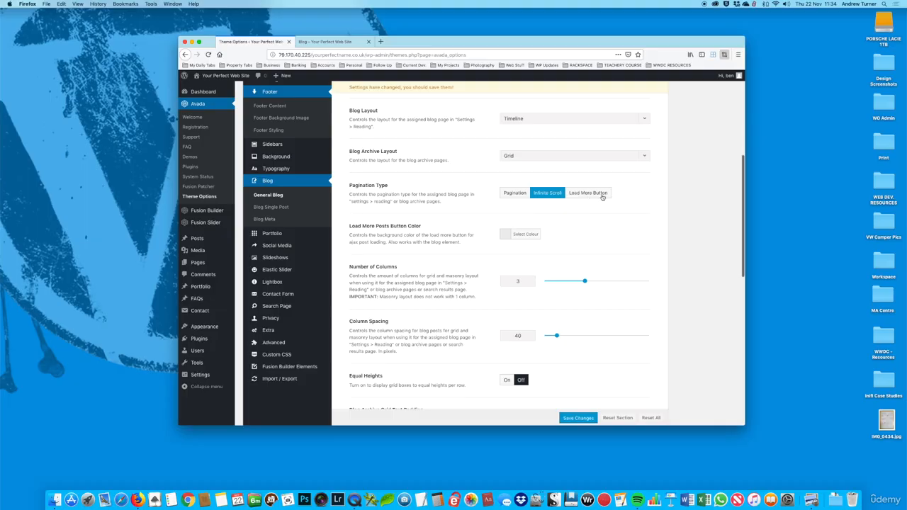
scroll(591, 262, down, 5)
scroll(590, 261, down, 15)
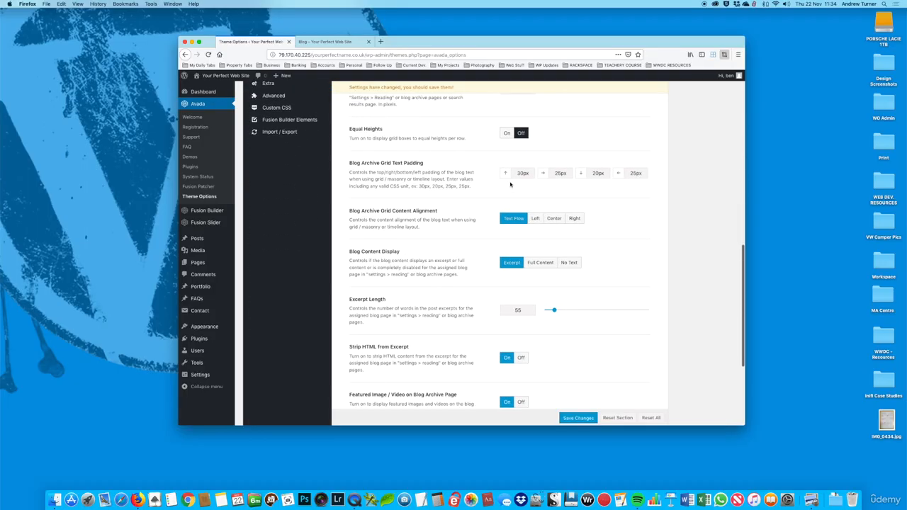
scroll(524, 253, down, 2)
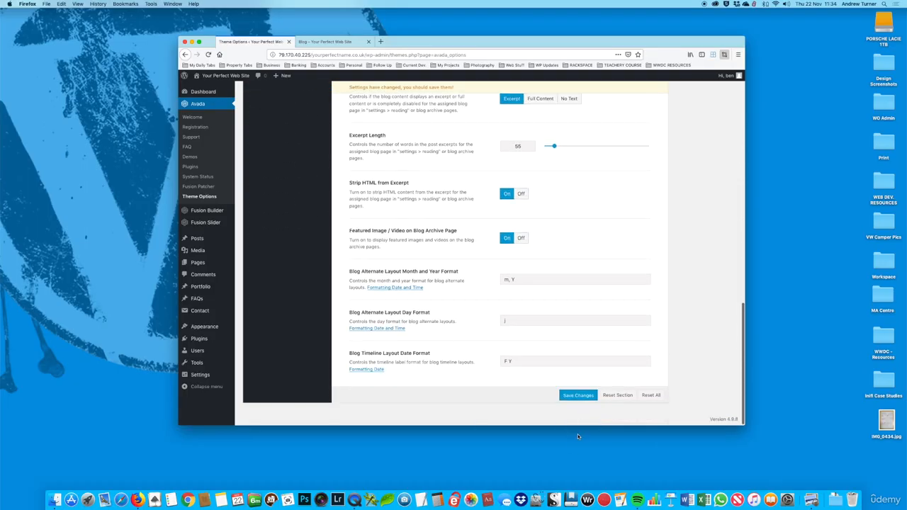
click(574, 397)
- Reload the front-end Blog page and check how the post listing looks in the timeline layout
click(325, 43)
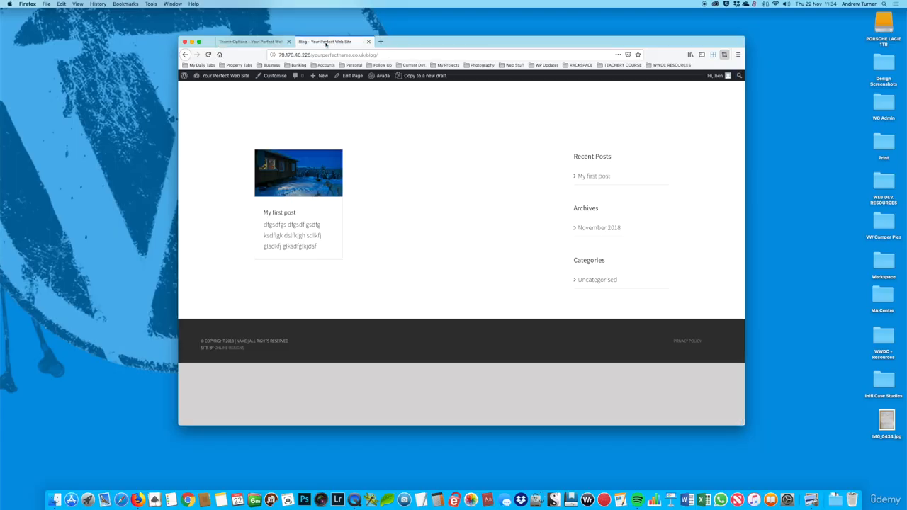
click(208, 55)
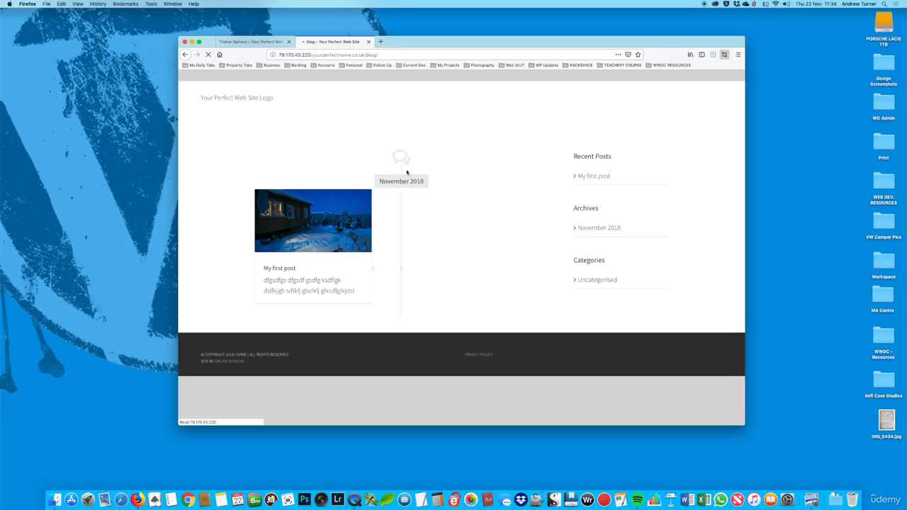
- Add a new post titled "My second post" with the body text "dsfghsdfg sdfg sdf gsdf gsdfg gfd"
click(271, 43)
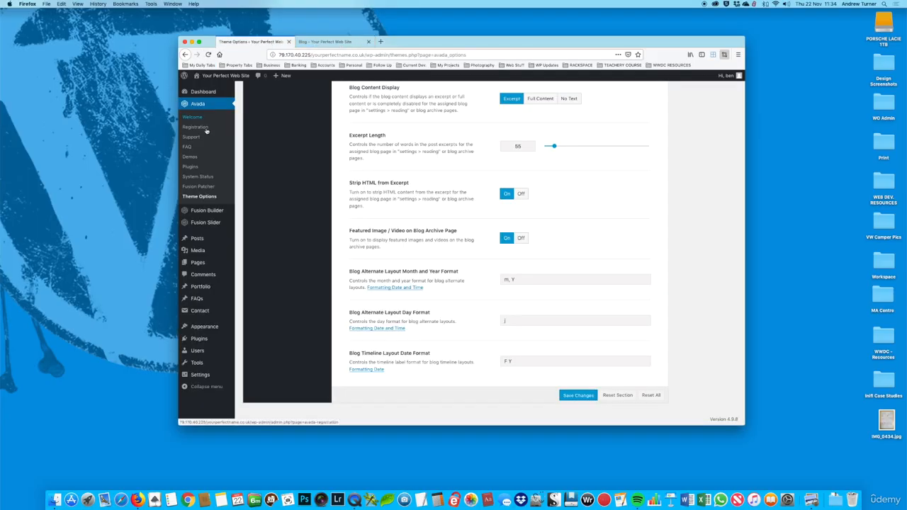
mouse_move(204, 241)
click(246, 253)
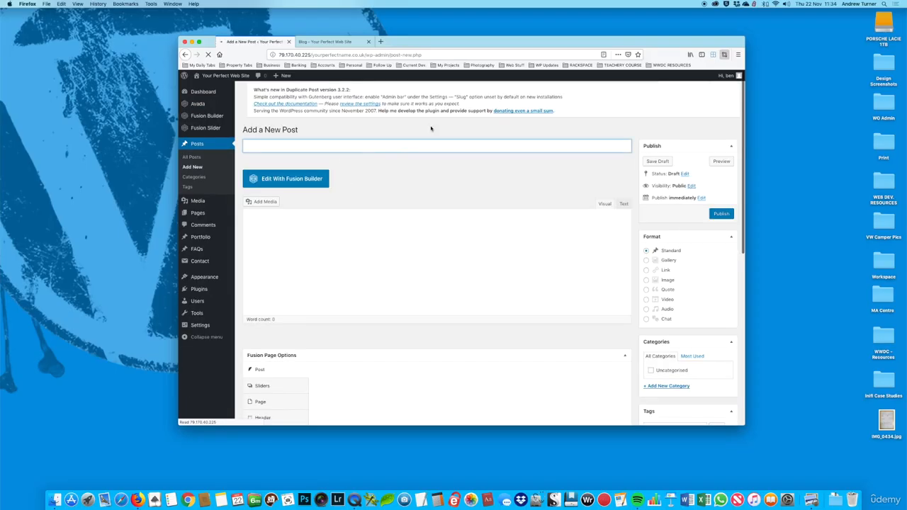
text(My seconf post)
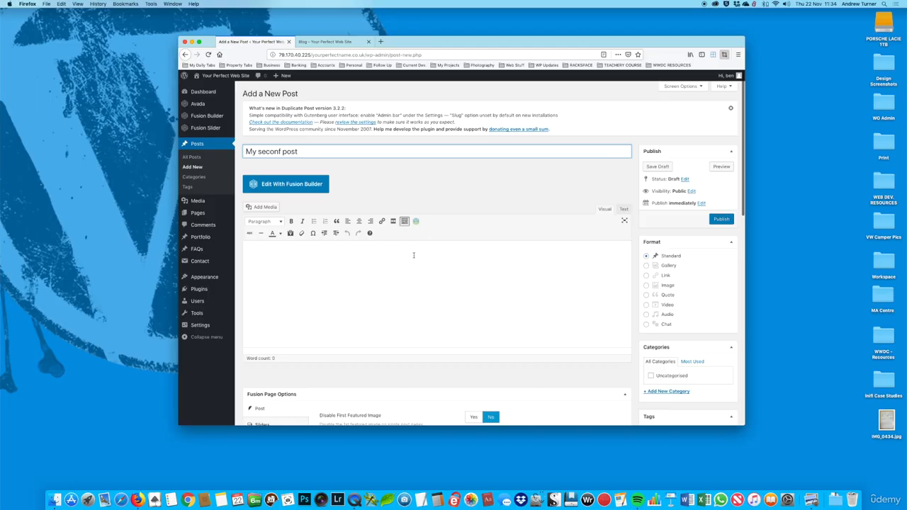
key(BackSpace)
key(BackSpace)
key(BackSpace)
key(BackSpace)
key(BackSpace)
key(BackSpace)
text(d post)
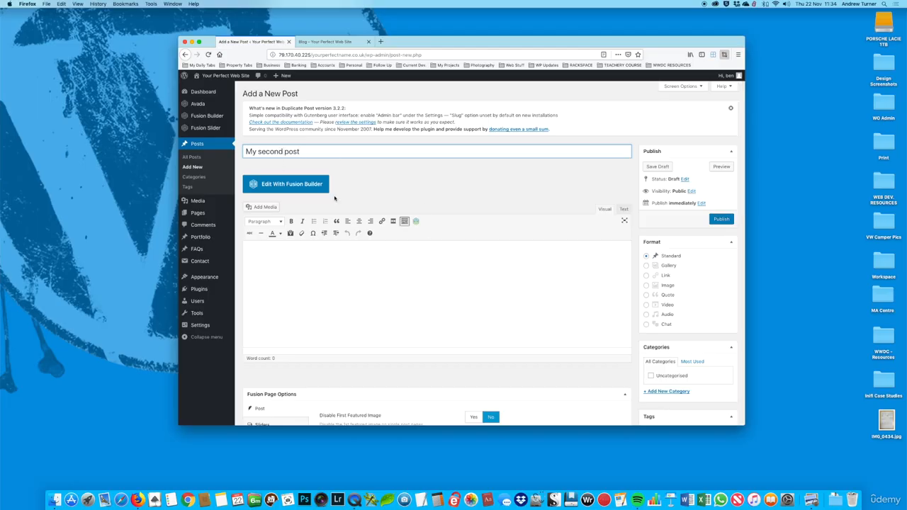
click(348, 272)
text(dsfghsdfg sdfg sdf gsdf gsdfg gfd)
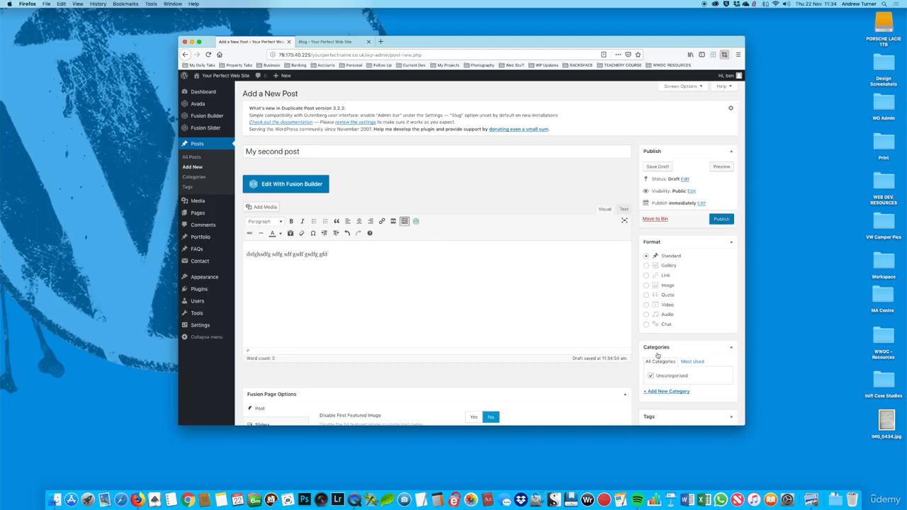
- Create a category named "Recipies" for the second post and remove the post from Uncategorised
scroll(671, 300, down, 5)
scroll(671, 301, down, 1)
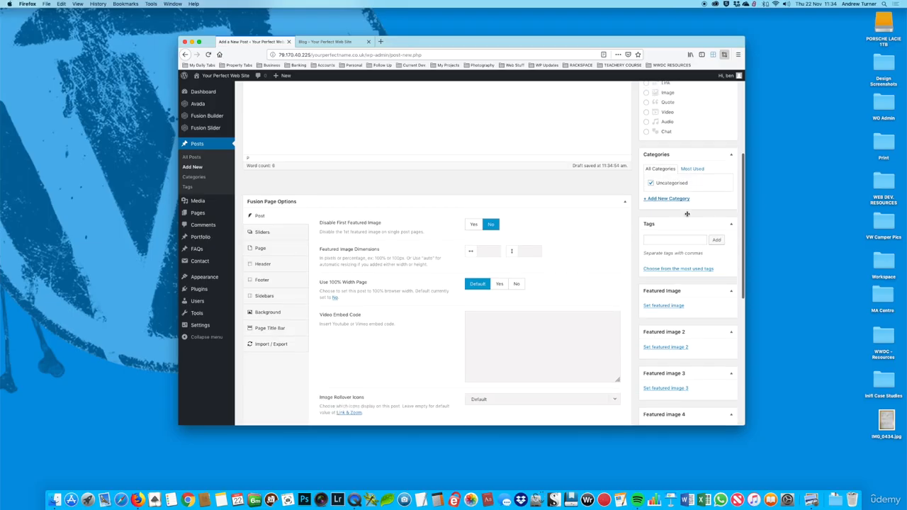
click(670, 199)
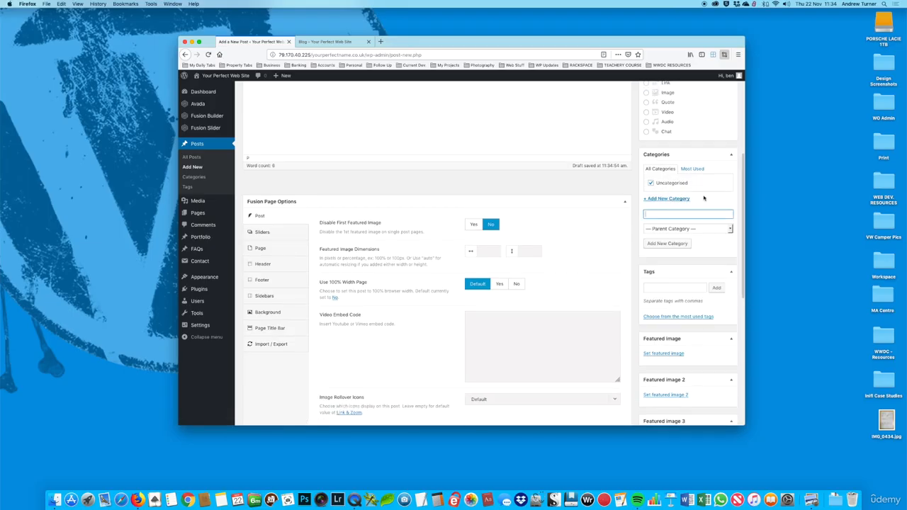
text(Recipies)
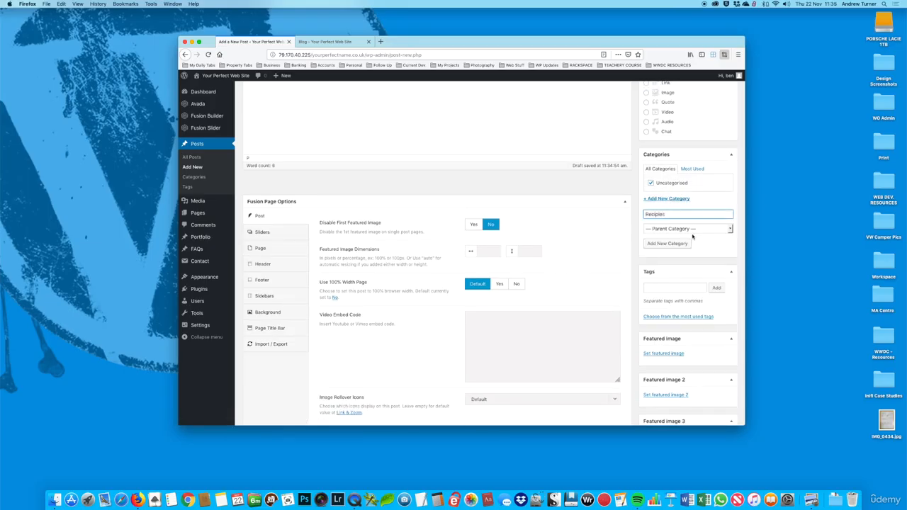
click(661, 244)
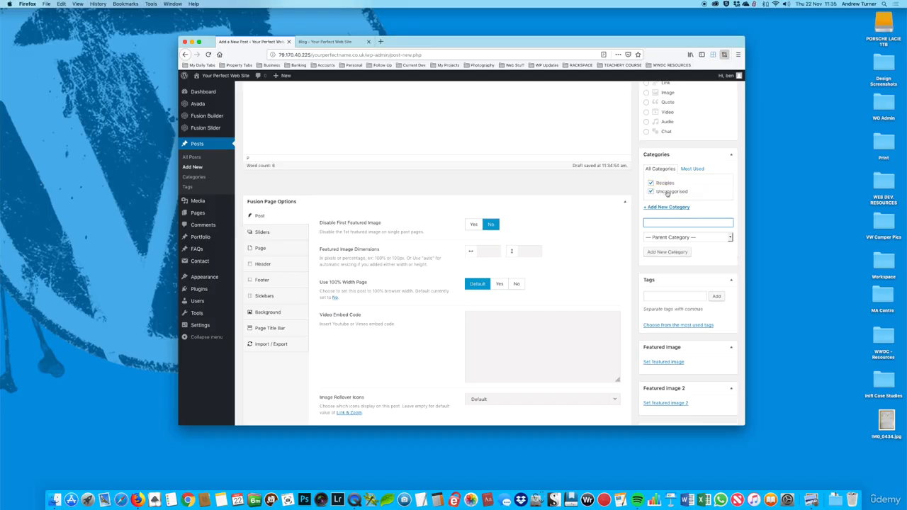
scroll(666, 177, up, 3)
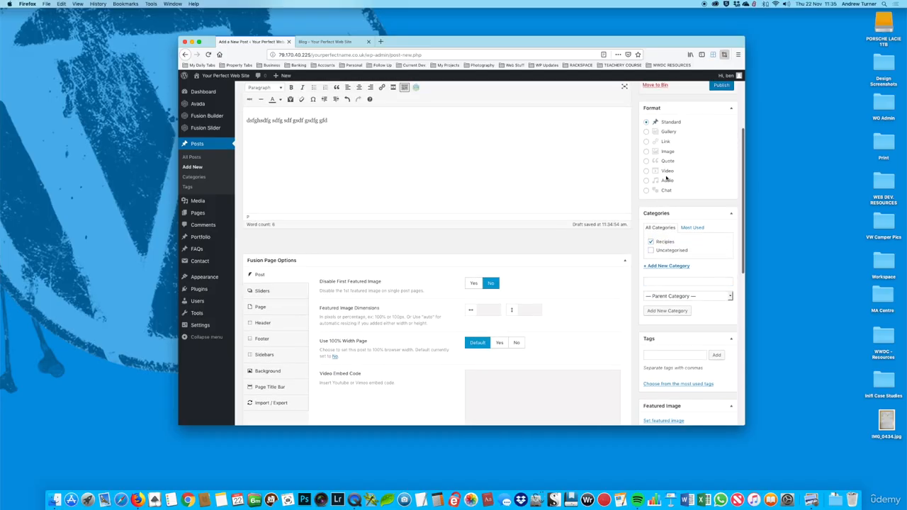
scroll(665, 176, up, 2)
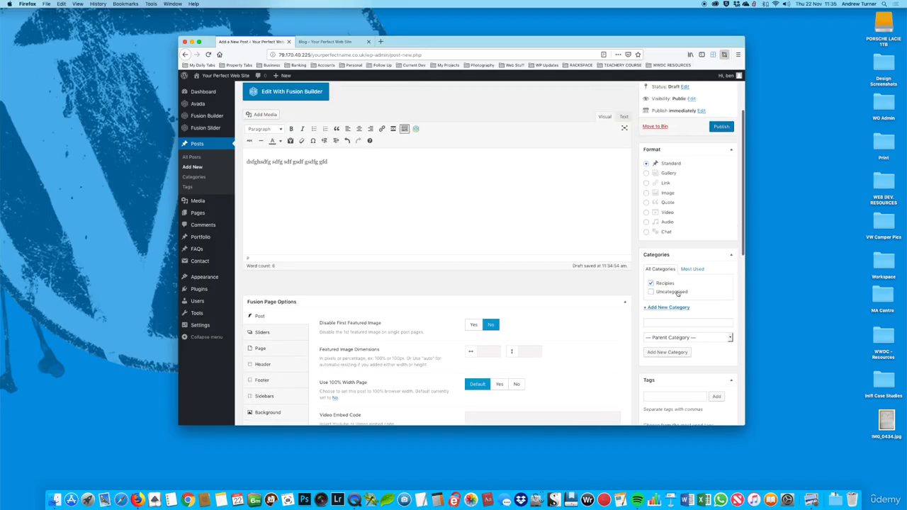
- Set alaska_05.jpg from the media library as the second post's featured image and publish the post
scroll(672, 291, down, 3)
scroll(669, 291, down, 5)
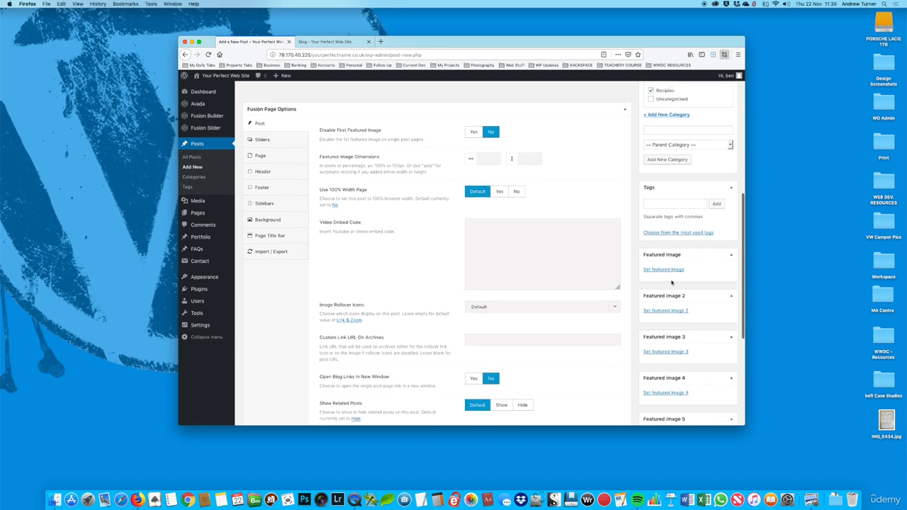
click(664, 270)
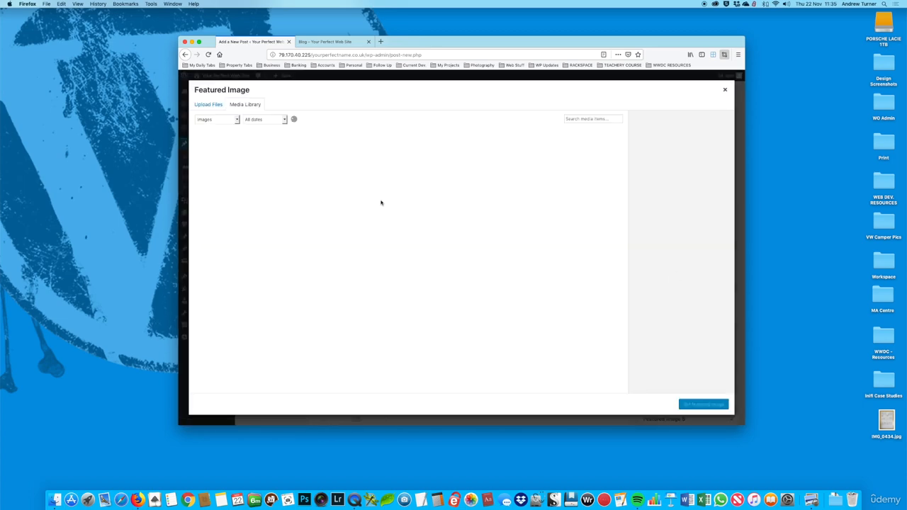
click(434, 168)
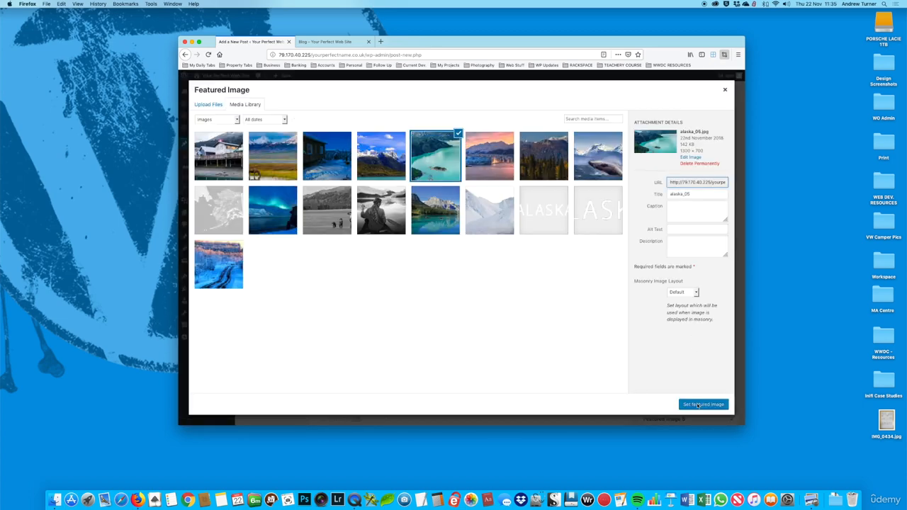
click(697, 406)
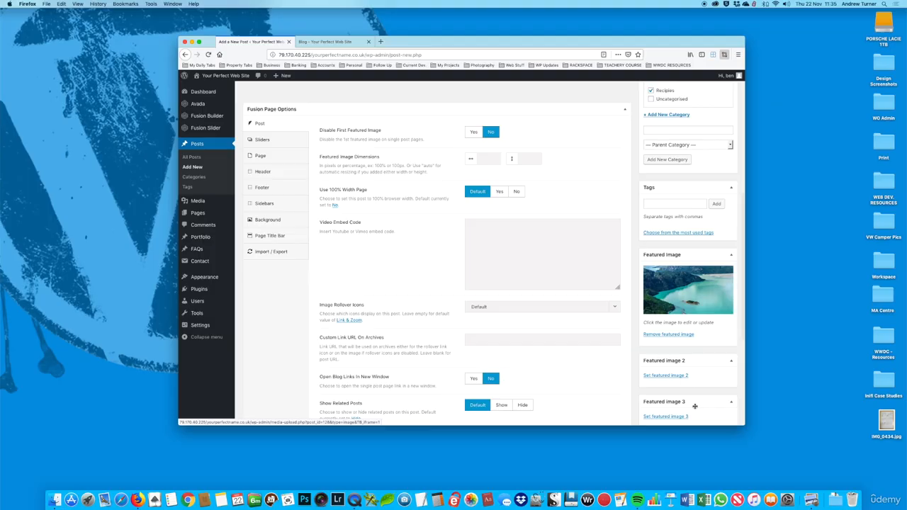
scroll(695, 383, up, 10)
click(722, 219)
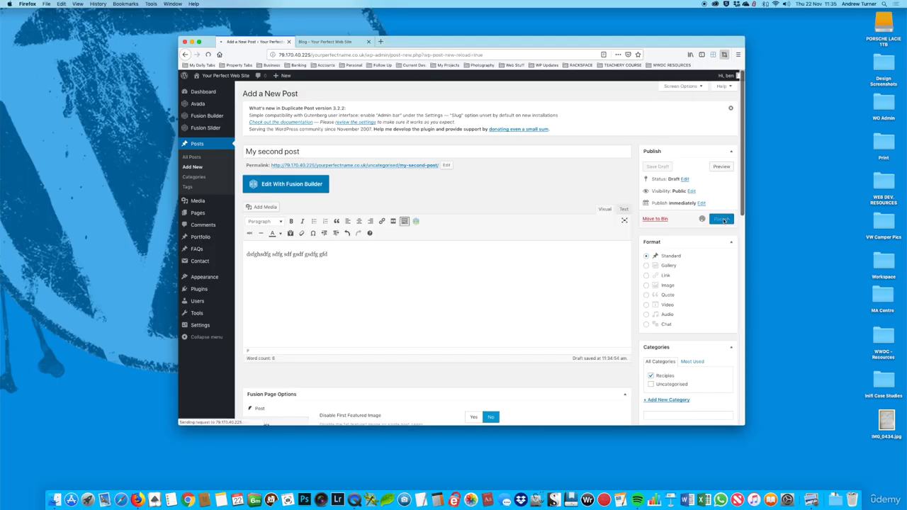
- Reload the front-end Blog page and view the second post's featured image enlarged from its rollover
click(344, 41)
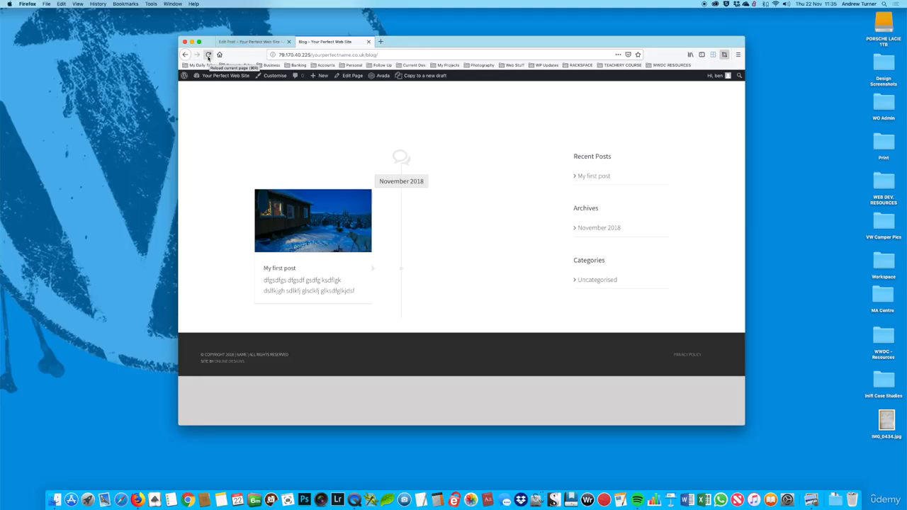
click(207, 55)
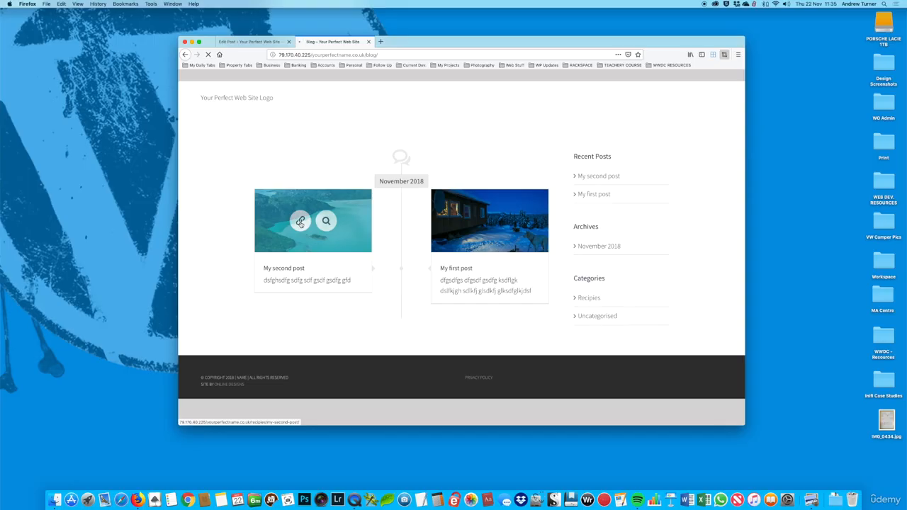
click(326, 222)
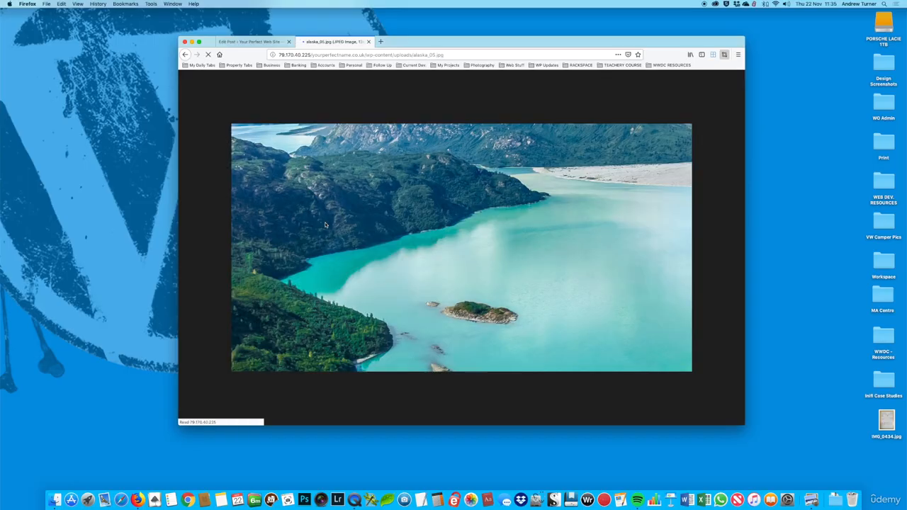
click(708, 114)
- Return to the WordPress admin and open the Avada theme options
click(238, 43)
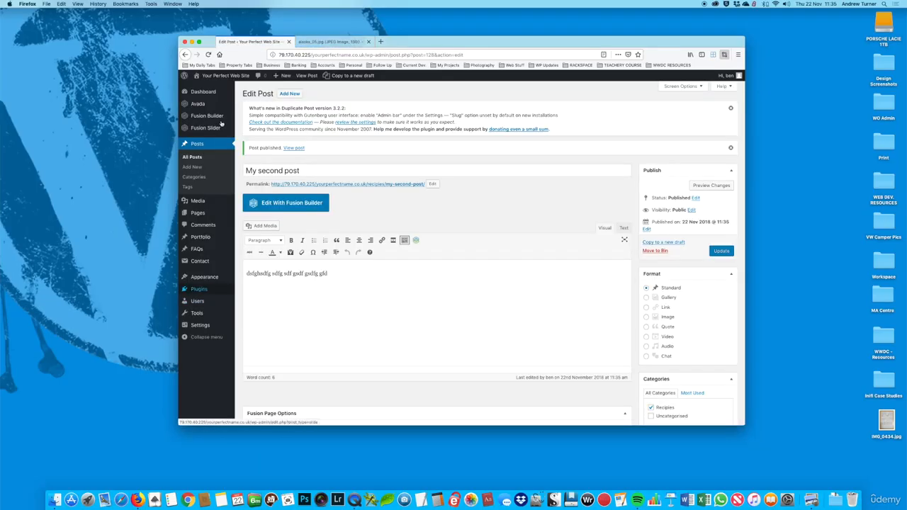
mouse_move(202, 107)
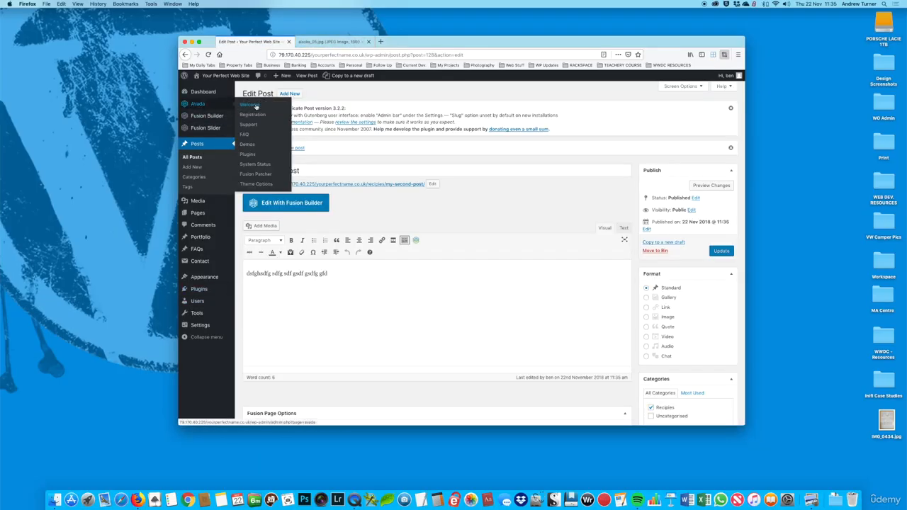
click(250, 186)
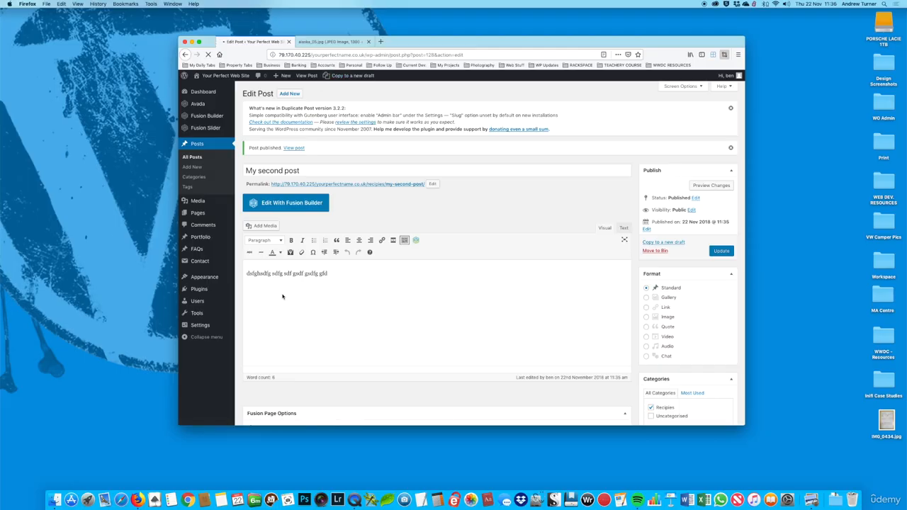
scroll(283, 297, down, 5)
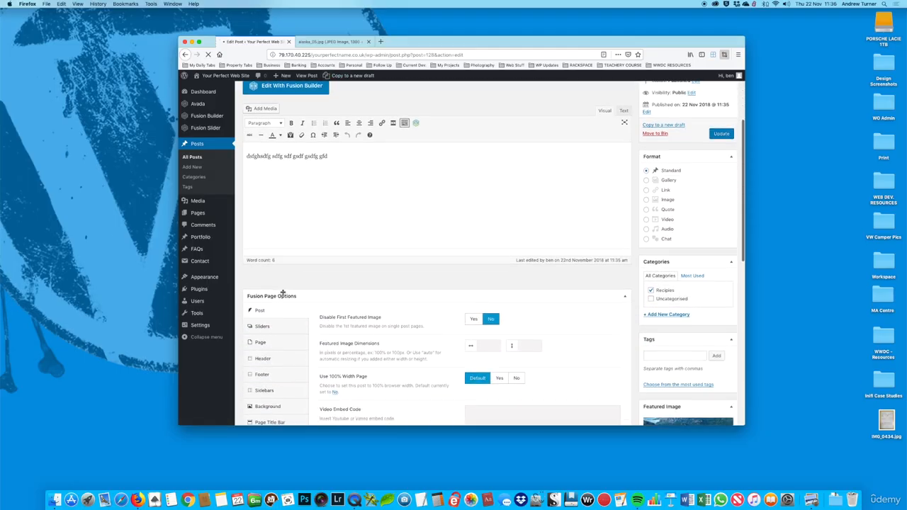
scroll(283, 295, down, 1)
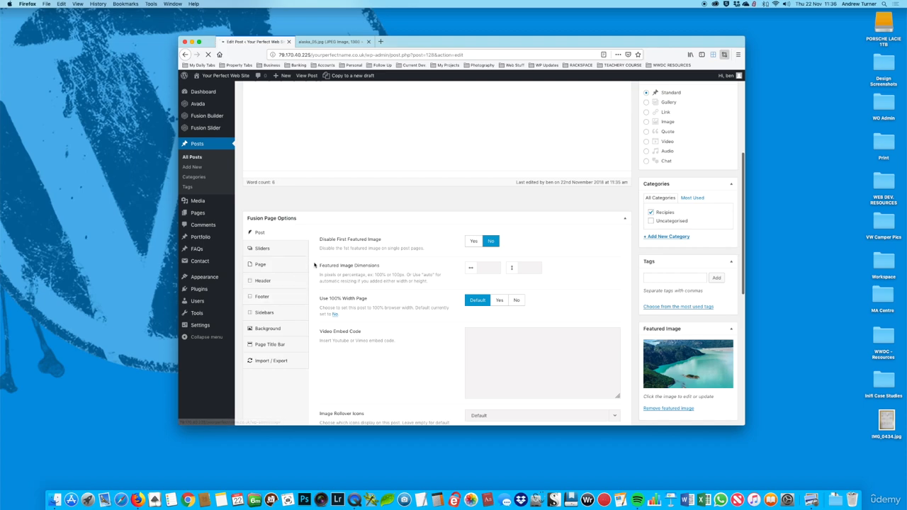
- Take the front-end tab back from the enlarged image to the Blog page, then return to the WordPress admin
click(314, 41)
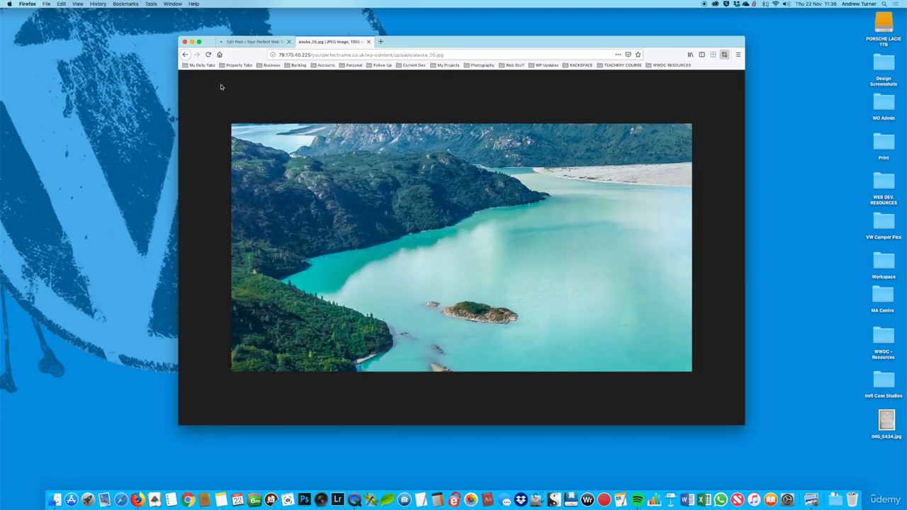
click(186, 57)
click(261, 42)
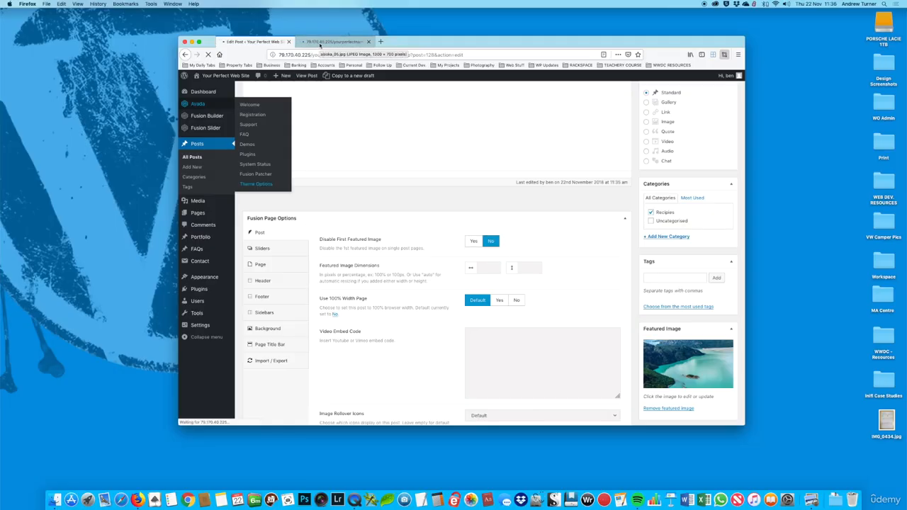
- Turn off the Image Rollover Zoom Icon in Avada's Featured Image Rollover options and save the theme options
click(322, 42)
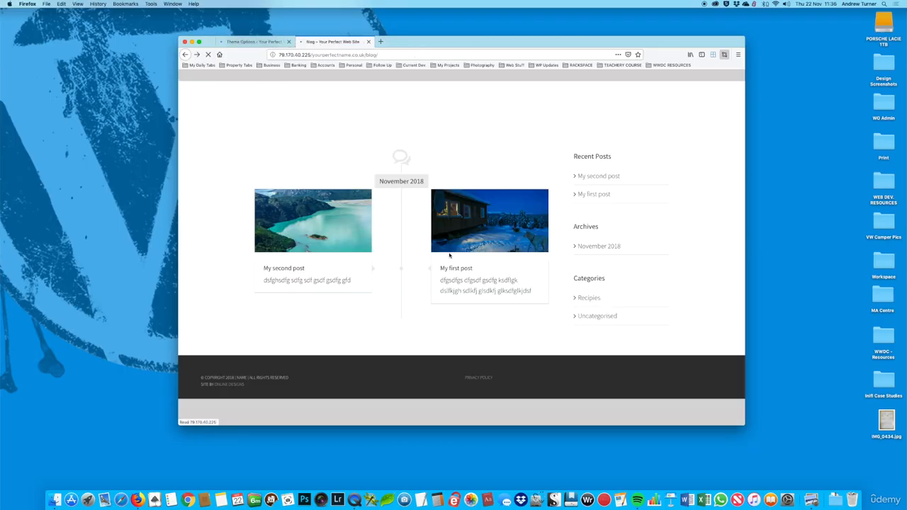
click(261, 42)
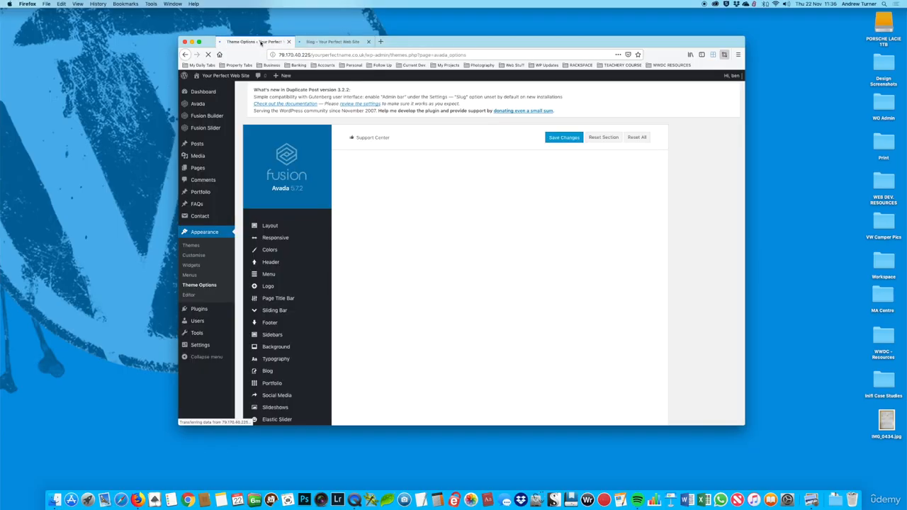
scroll(300, 389, down, 5)
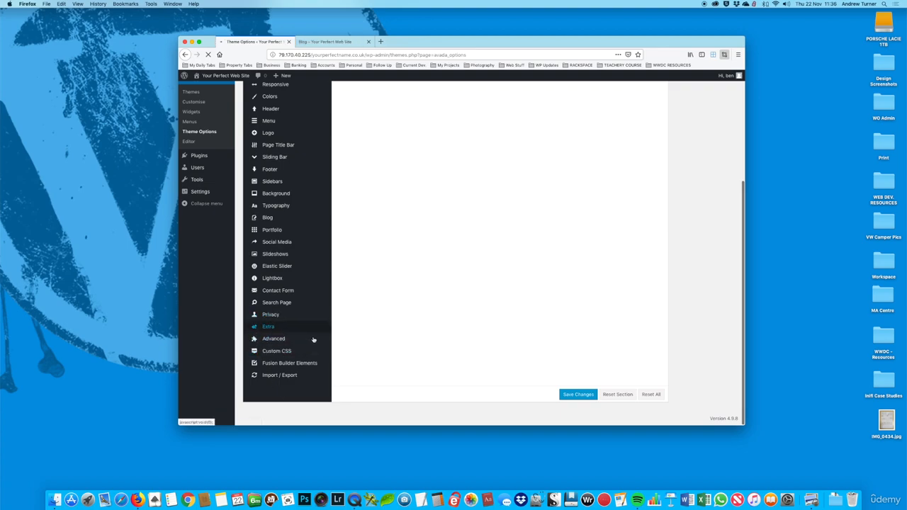
mouse_move(311, 340)
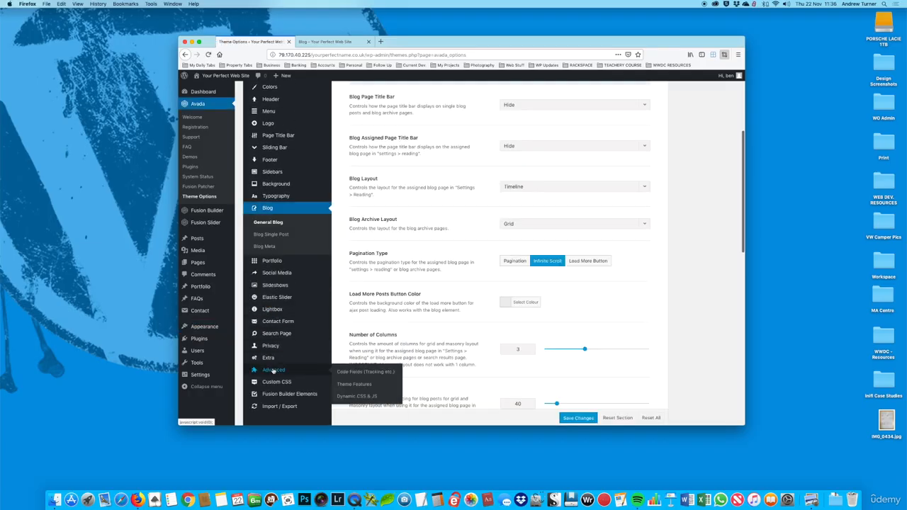
mouse_move(272, 360)
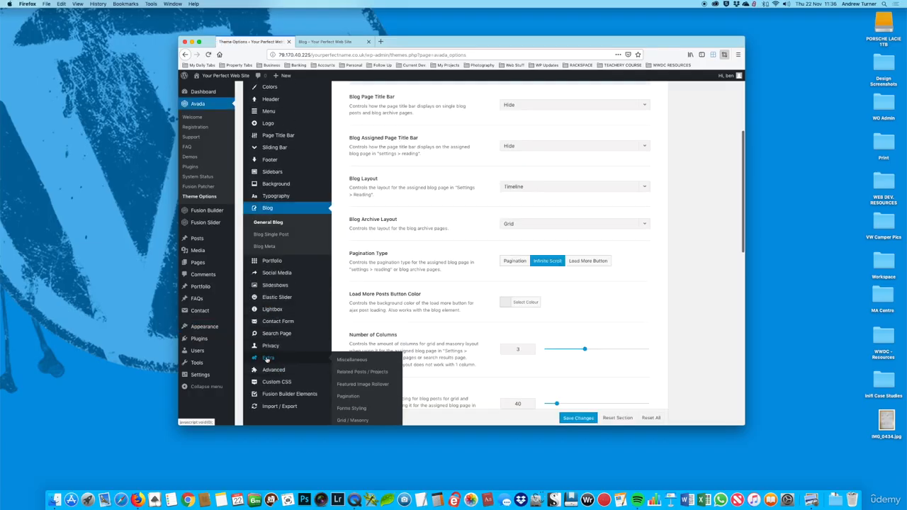
click(348, 386)
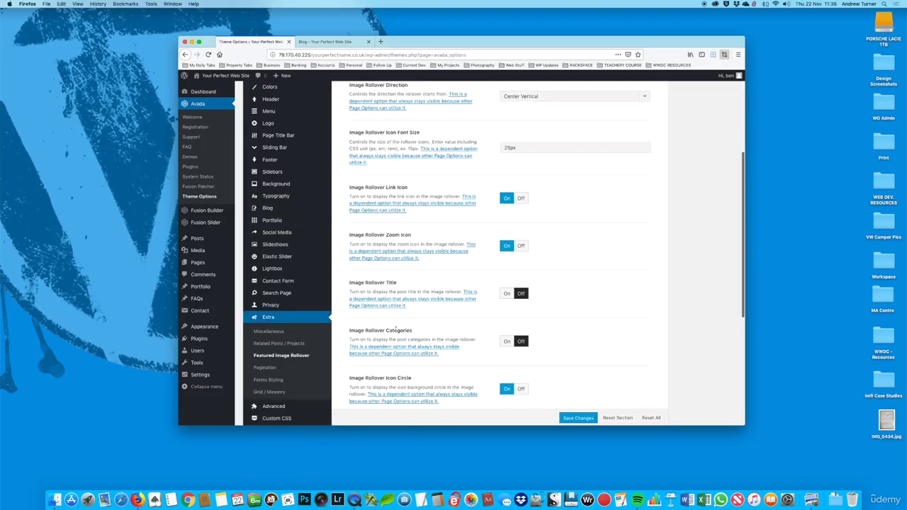
click(517, 245)
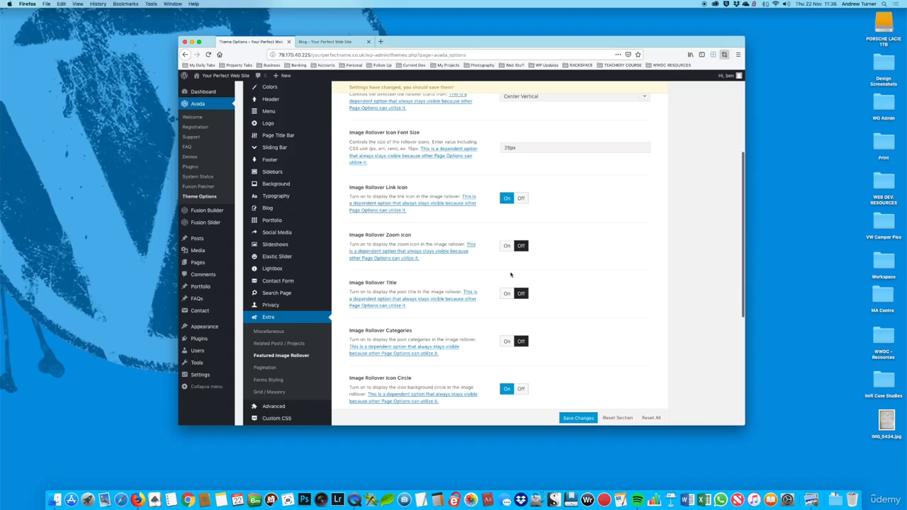
click(580, 419)
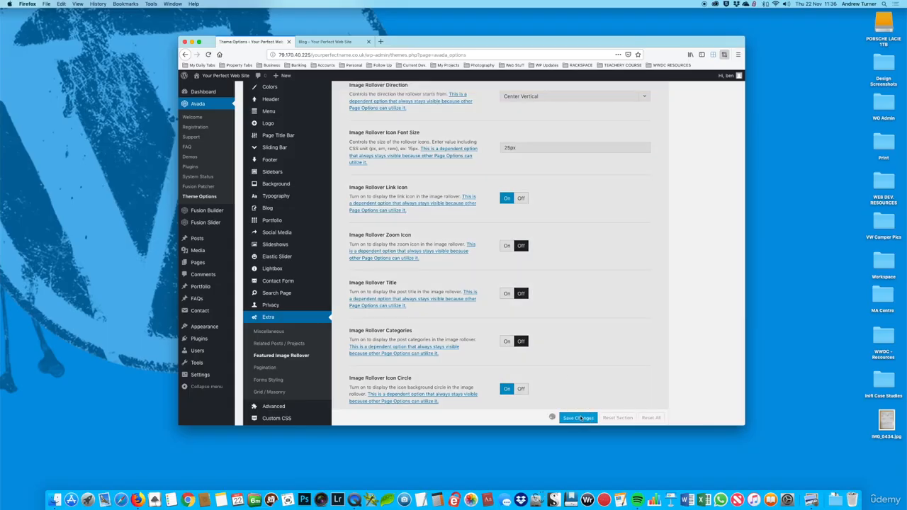
- Reload the front-end Blog page to check the second post's image rollover, and review the remaining rollover options in the admin
click(324, 41)
click(208, 54)
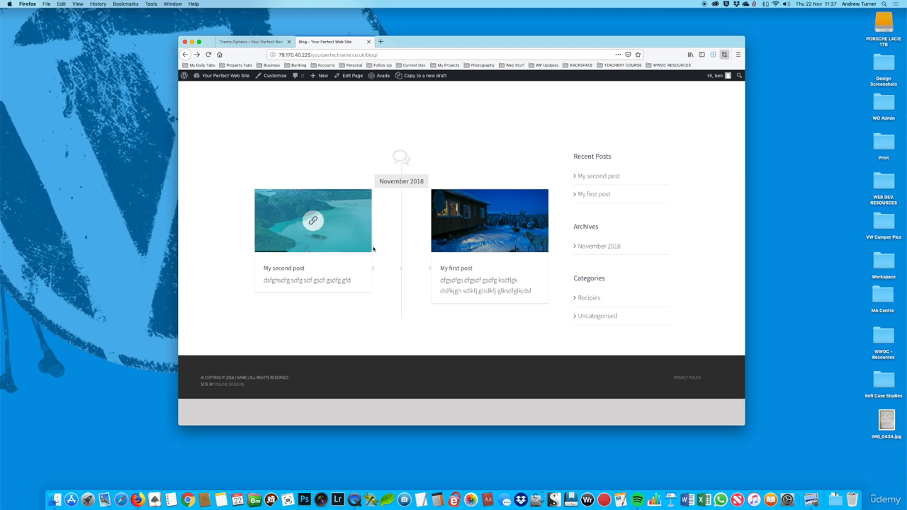
click(249, 41)
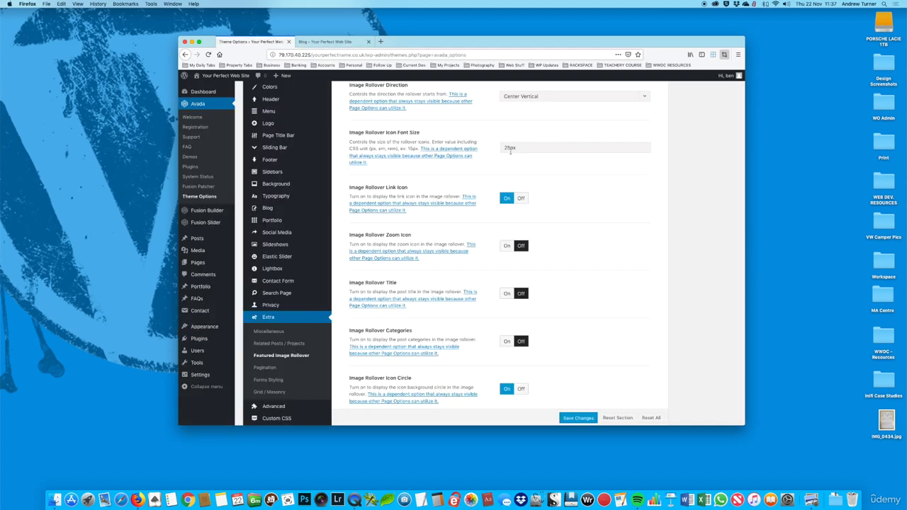
scroll(524, 183, down, 5)
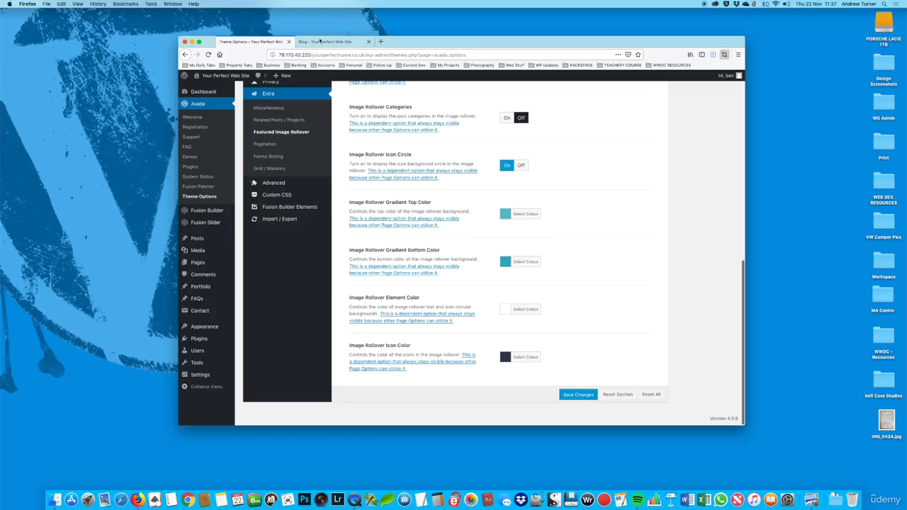
- Open the second post from its image rollover link on the front-end Blog page
click(320, 41)
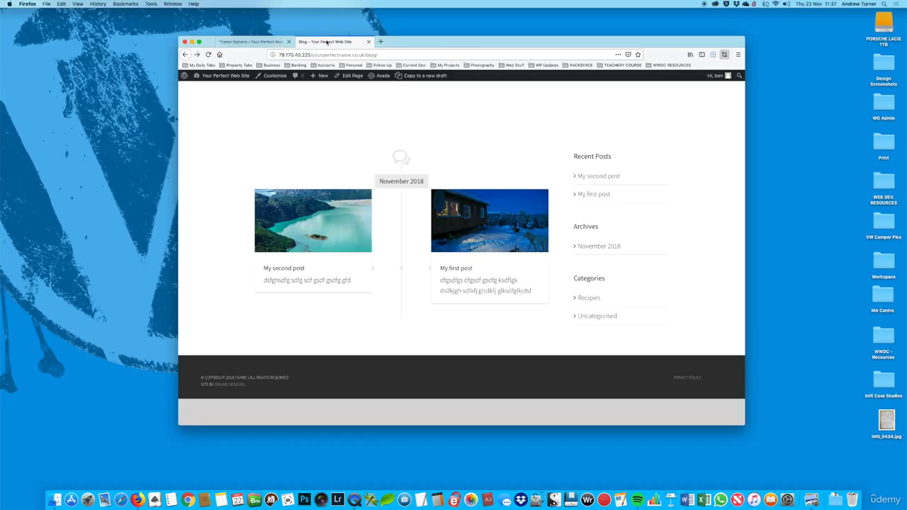
click(313, 222)
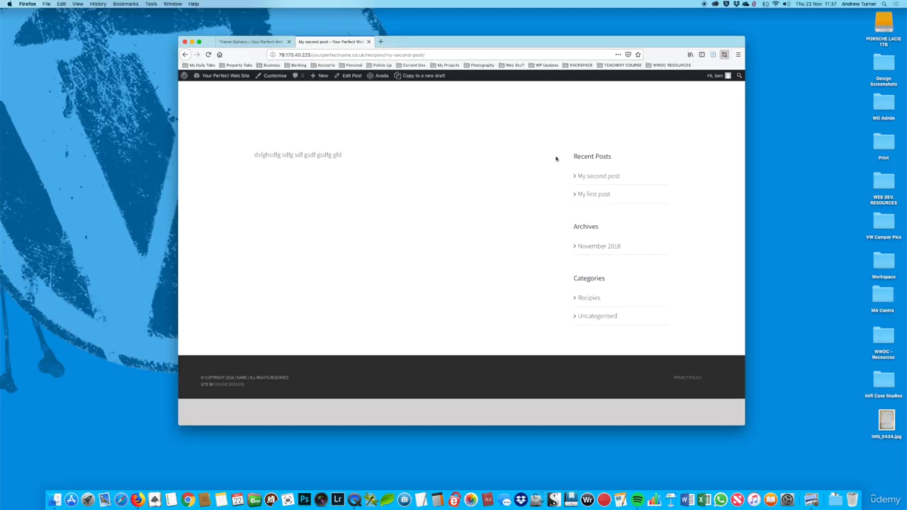
- Turn on Featured Image / Video on Single Blog Post in Avada's Blog Single Post options and save the changes
click(269, 42)
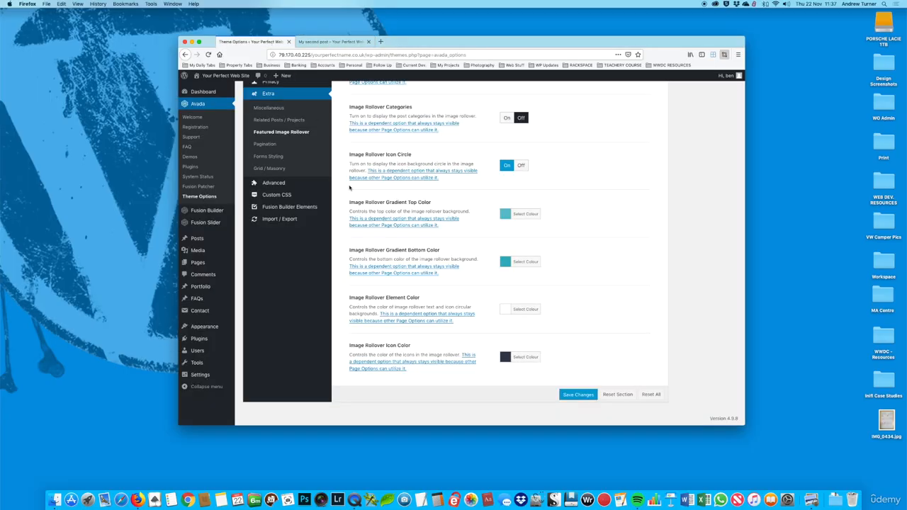
scroll(350, 187, up, 5)
mouse_move(262, 190)
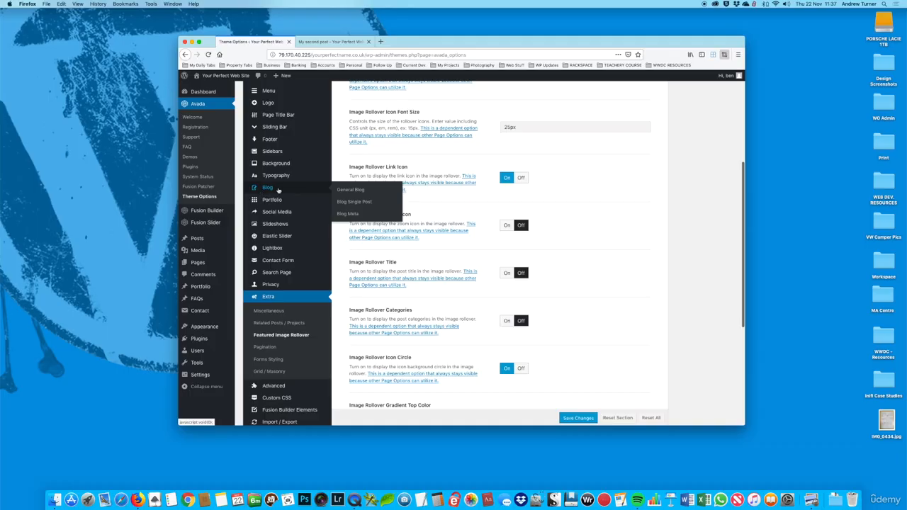
click(347, 202)
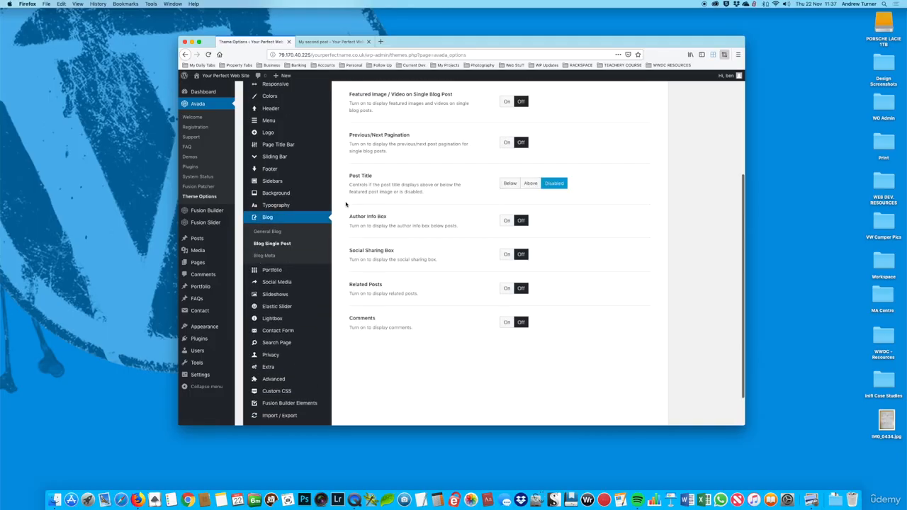
scroll(350, 205, up, 3)
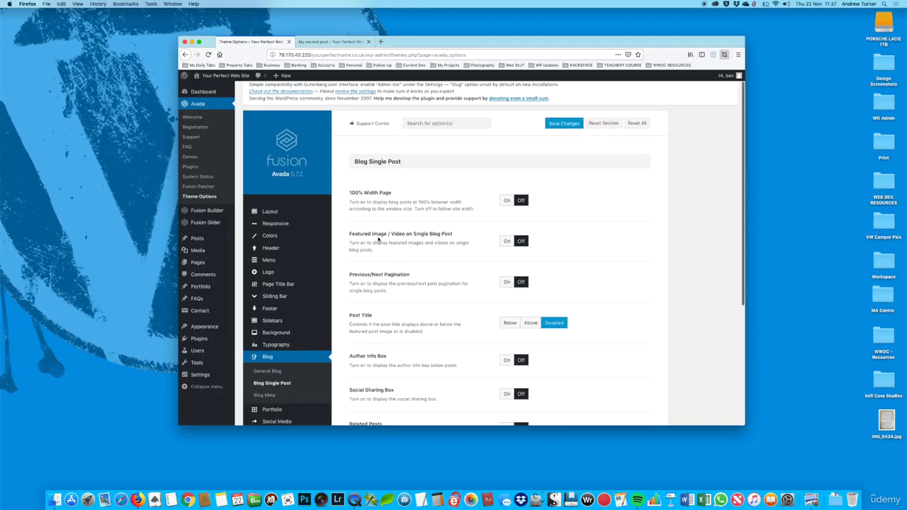
click(507, 242)
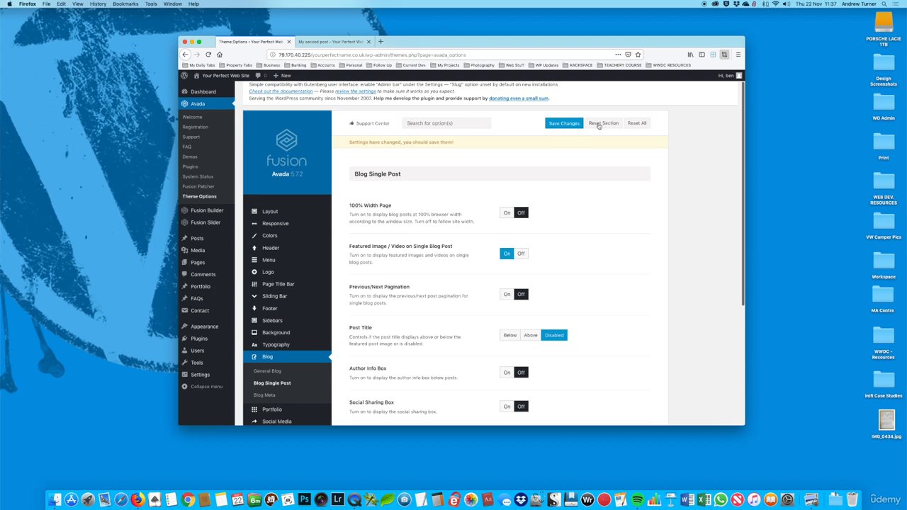
click(563, 123)
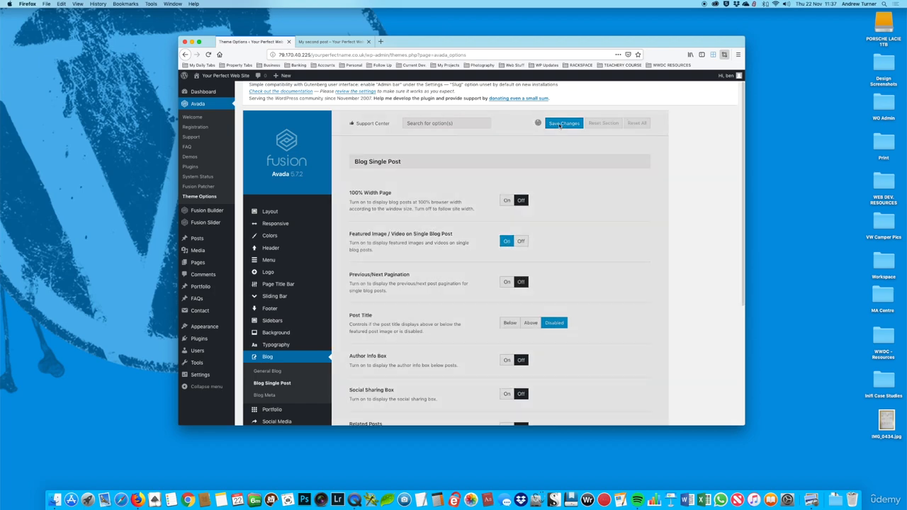
- Reload the second post's front-end page to check its featured image and header
click(333, 41)
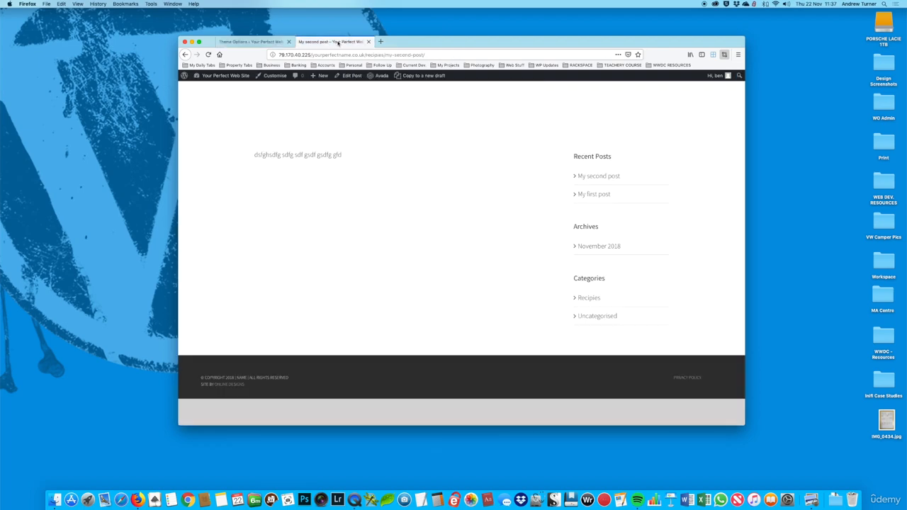
click(209, 54)
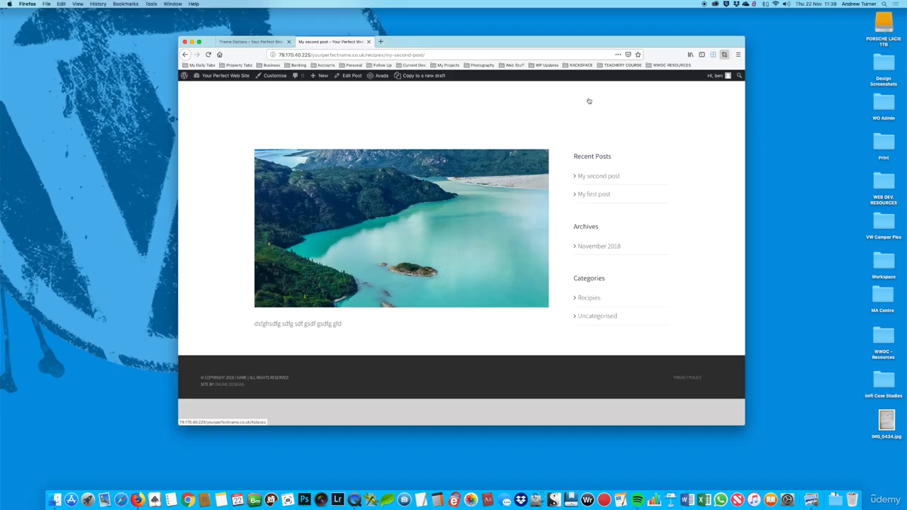
- Open Avada's Header Styling options and bring up the colour picker for Header Background Color
click(251, 44)
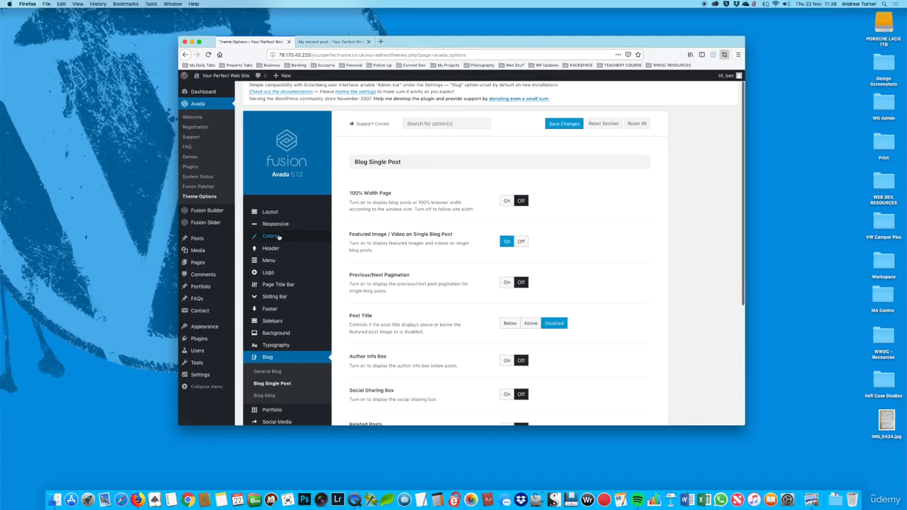
mouse_move(277, 248)
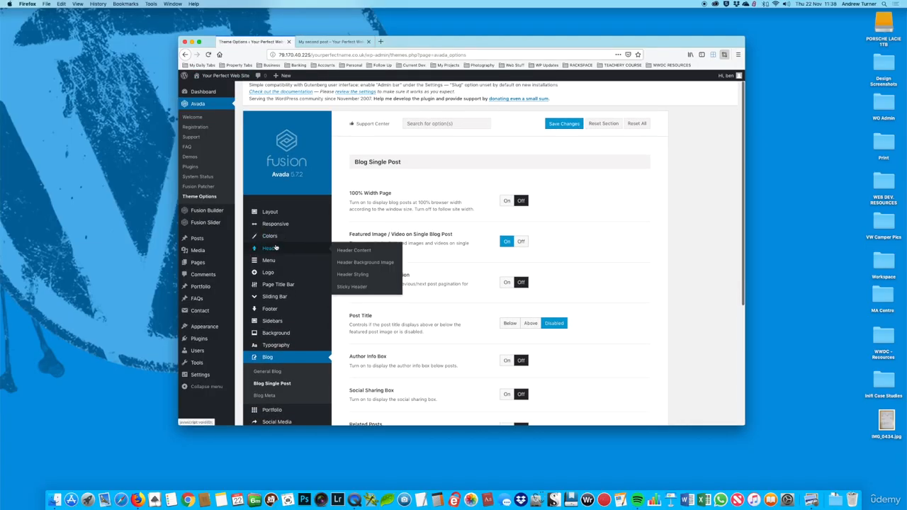
click(352, 274)
scroll(448, 245, down, 3)
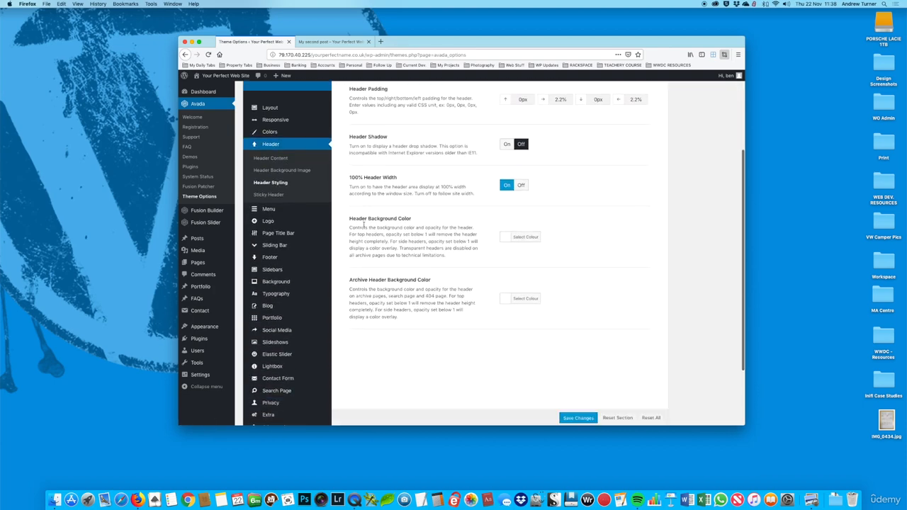
click(524, 236)
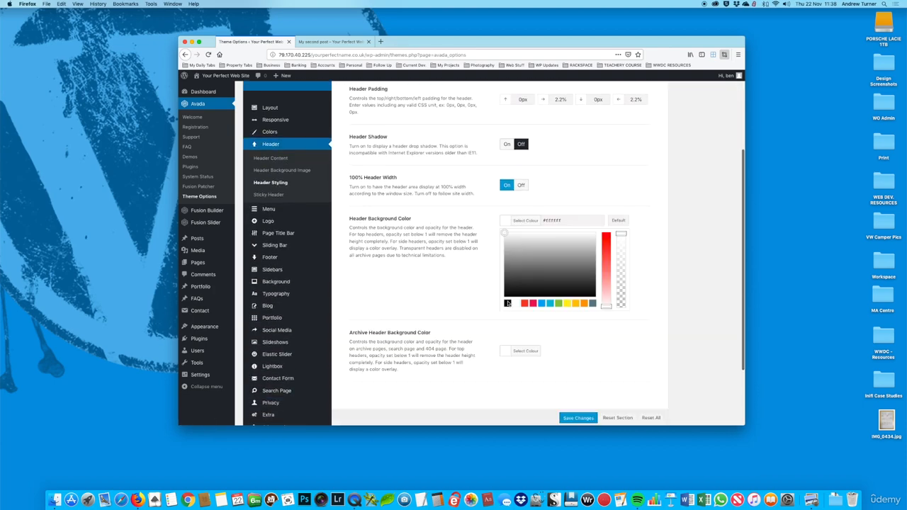
- Try #999999 as the header background colour
click(507, 302)
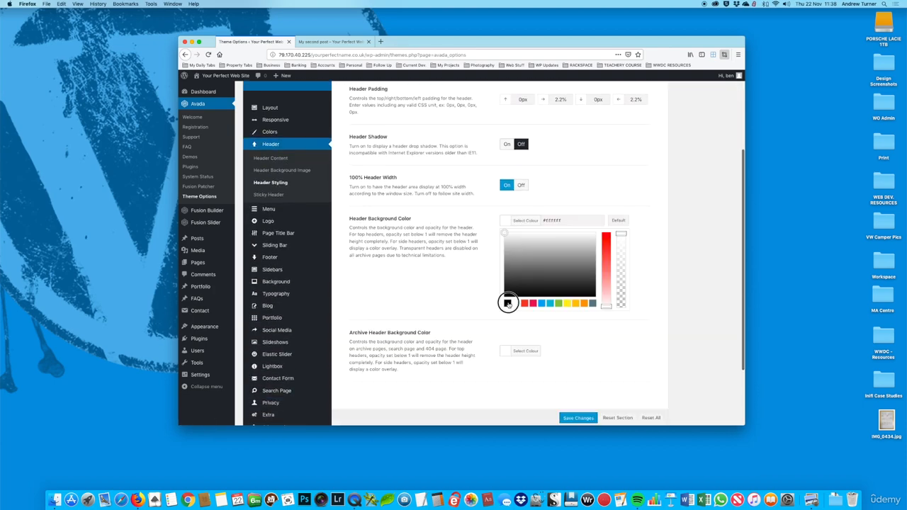
double_click(550, 221)
text(999999)
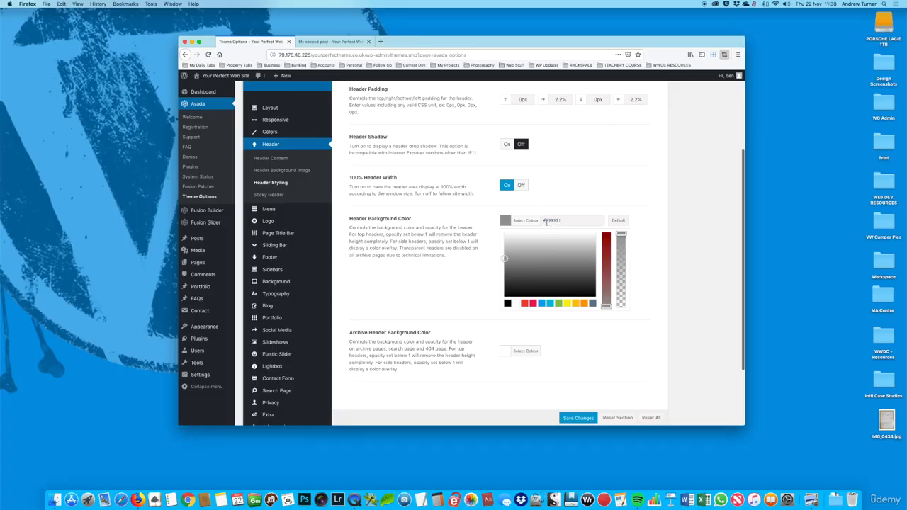
- Set the header background colour to #333333, copy the colour code and close the colour picker
double_click(548, 223)
text(333333)
double_click(553, 221)
key(ctrl+c)
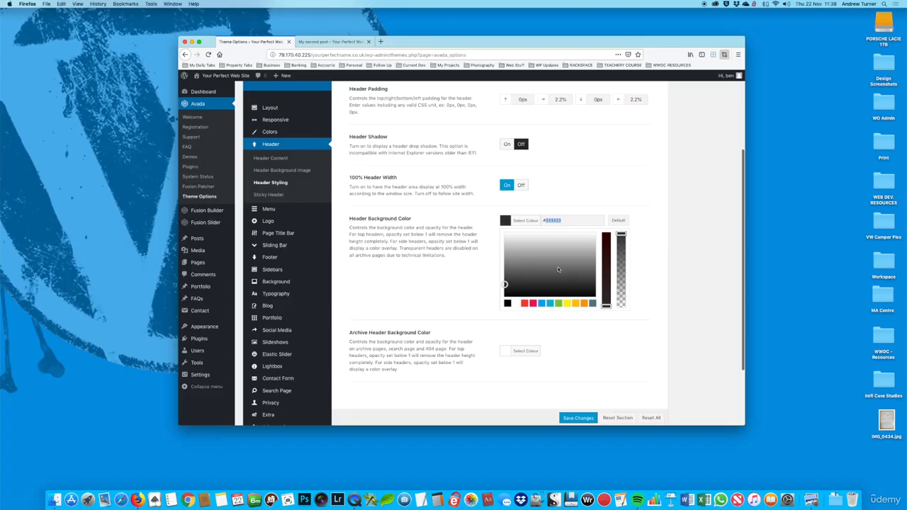
click(451, 309)
- Apply the copied colour 333333 as the Archive Header Background Color and save the theme options
click(525, 281)
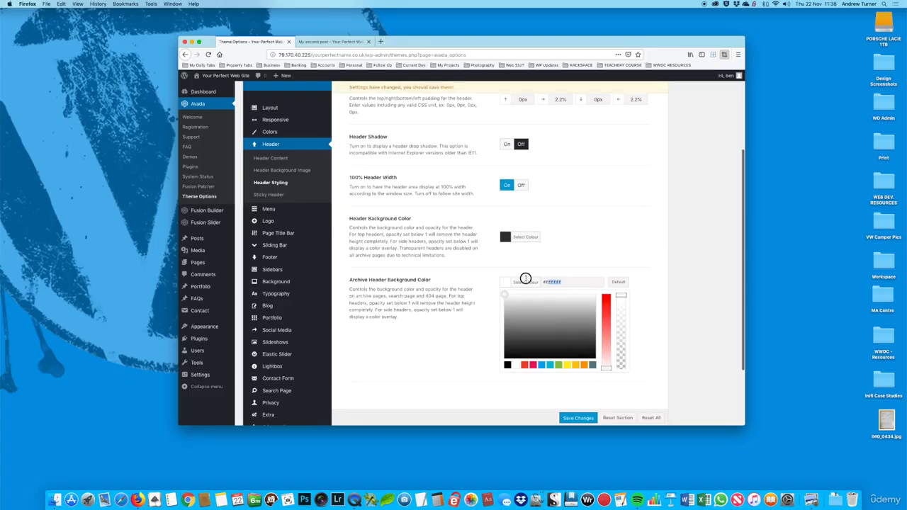
key(ctrl+v)
click(578, 417)
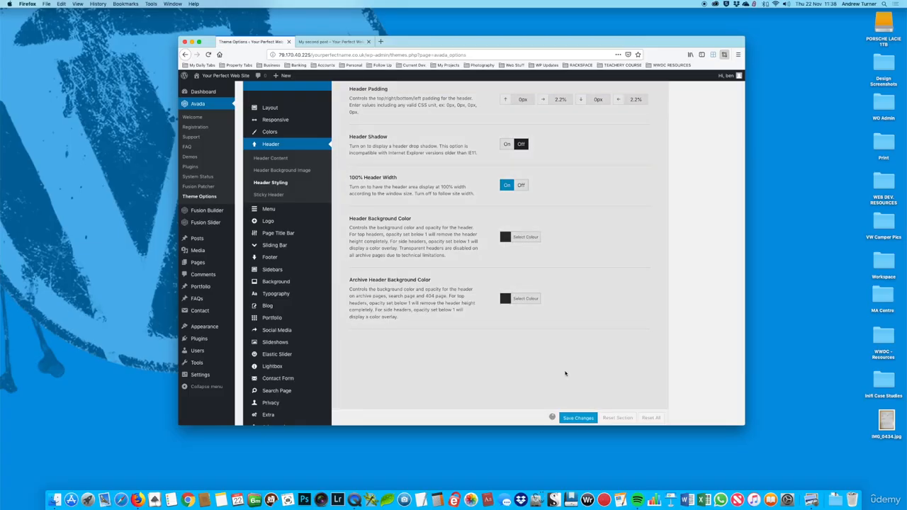
- Reload the second post's front-end page to check the new header background
click(330, 41)
click(208, 55)
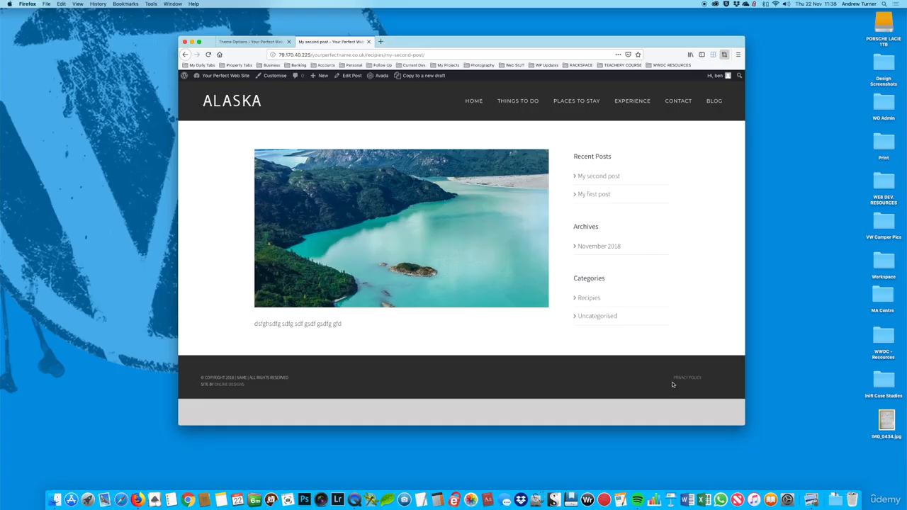
- Open Avada's Footer Content options and try out the Number of Footer Columns setting
click(252, 41)
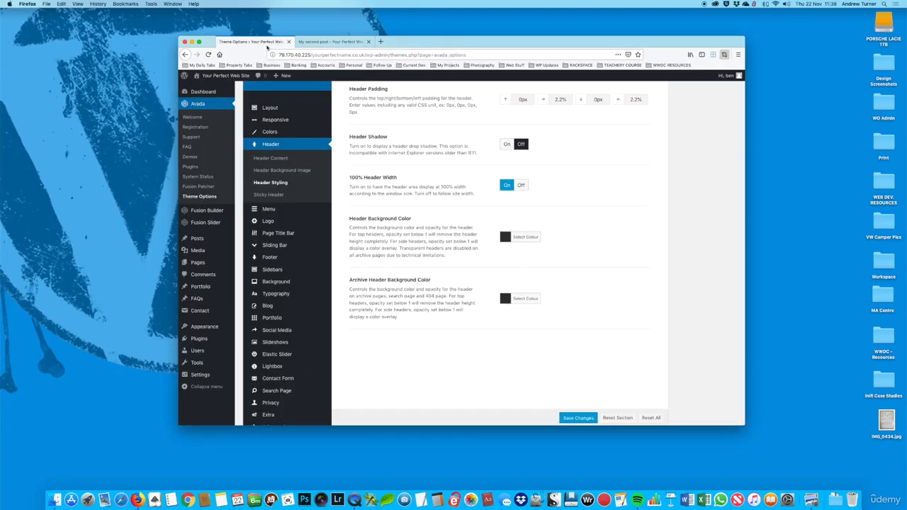
scroll(274, 249, down, 1)
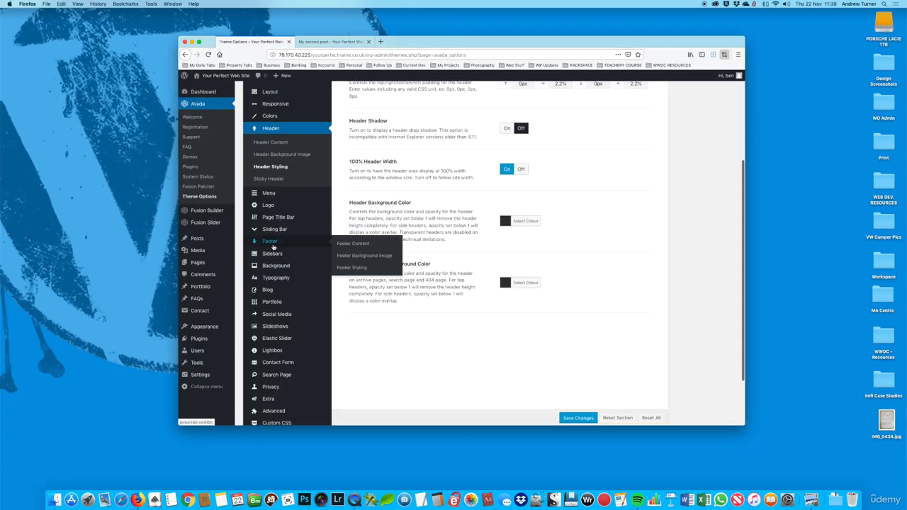
click(358, 244)
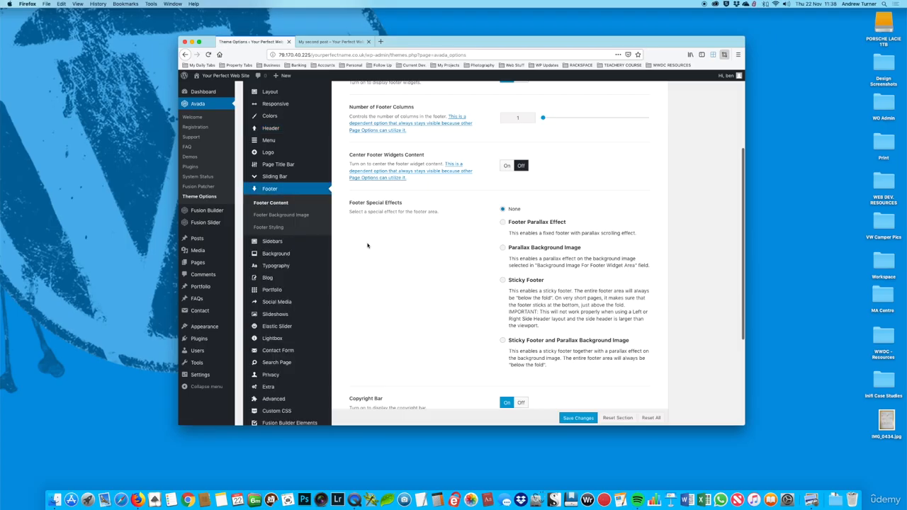
scroll(424, 240, up, 1)
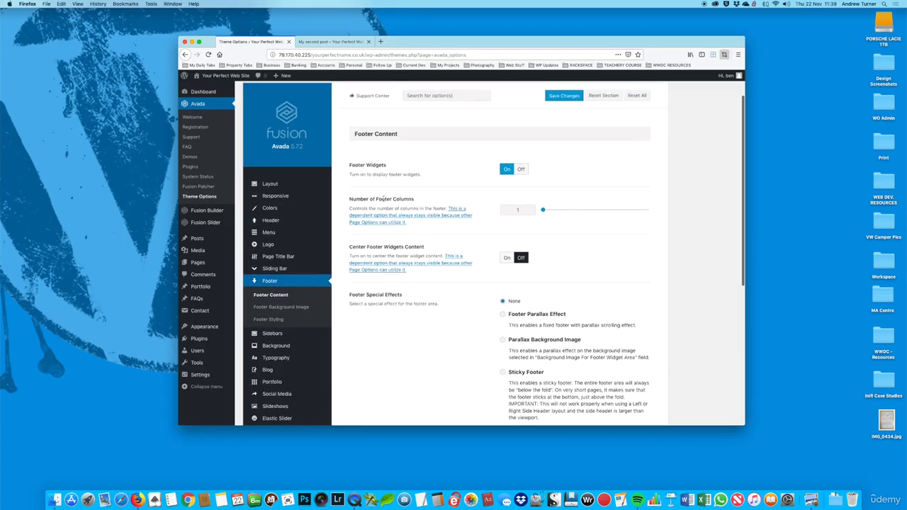
drag(550, 210, 508, 214)
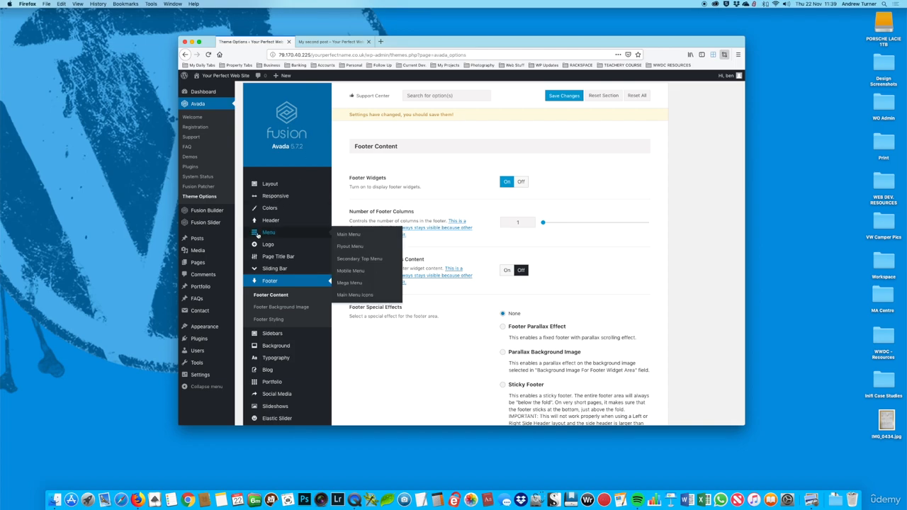
- Leave the theme options without saving, open the Widgets page and inspect the Custom HTML widget in Footer Widget 1
mouse_move(207, 329)
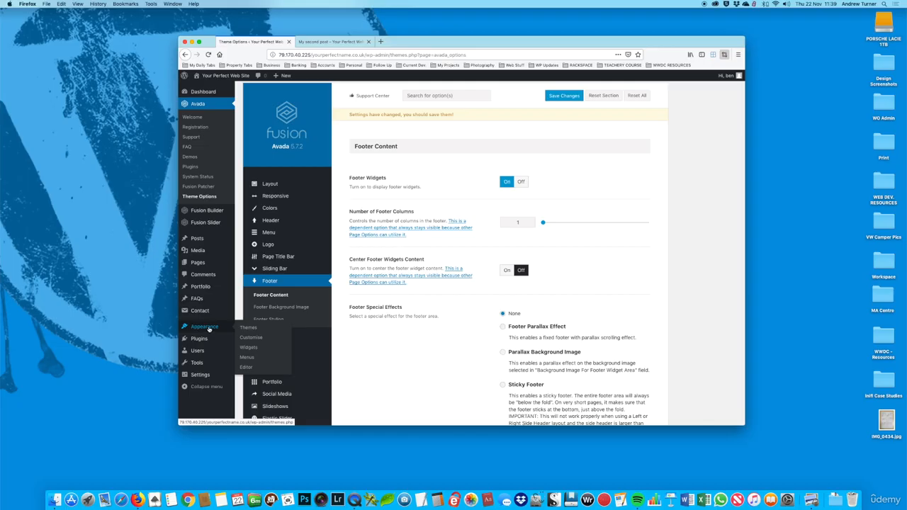
click(249, 348)
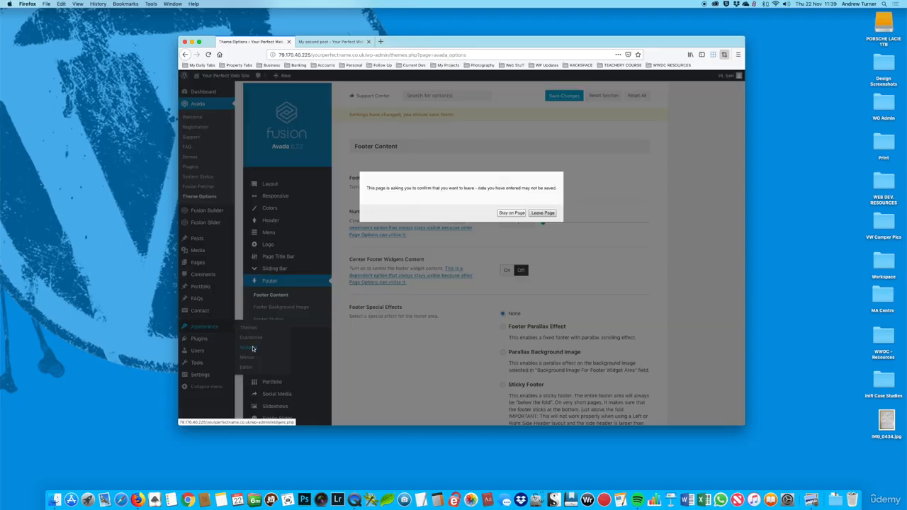
click(537, 212)
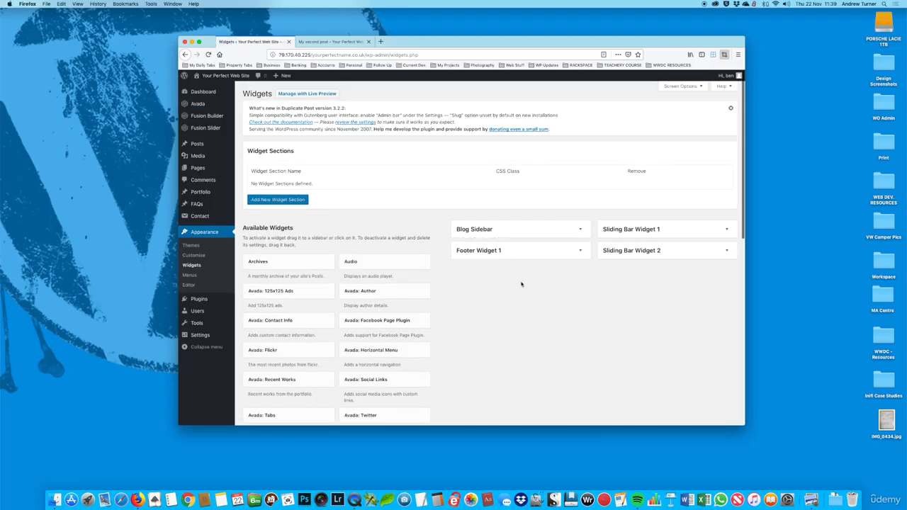
click(581, 253)
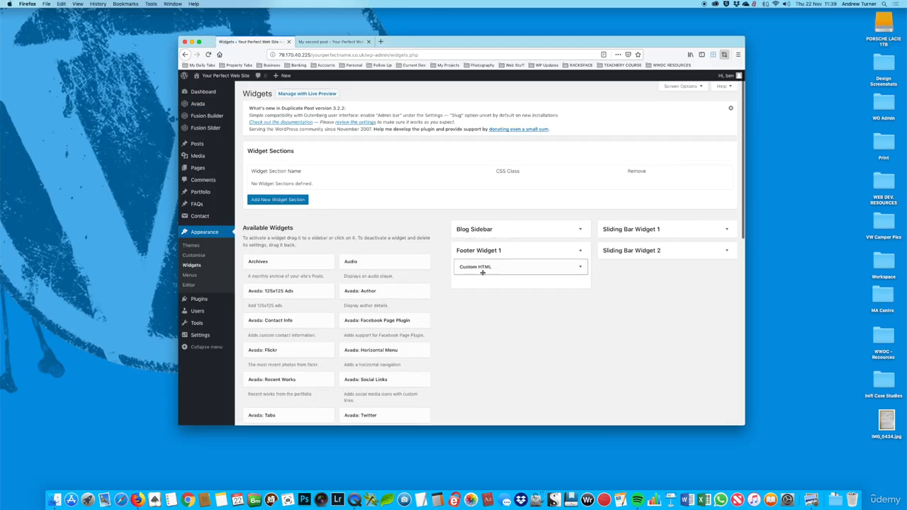
click(581, 269)
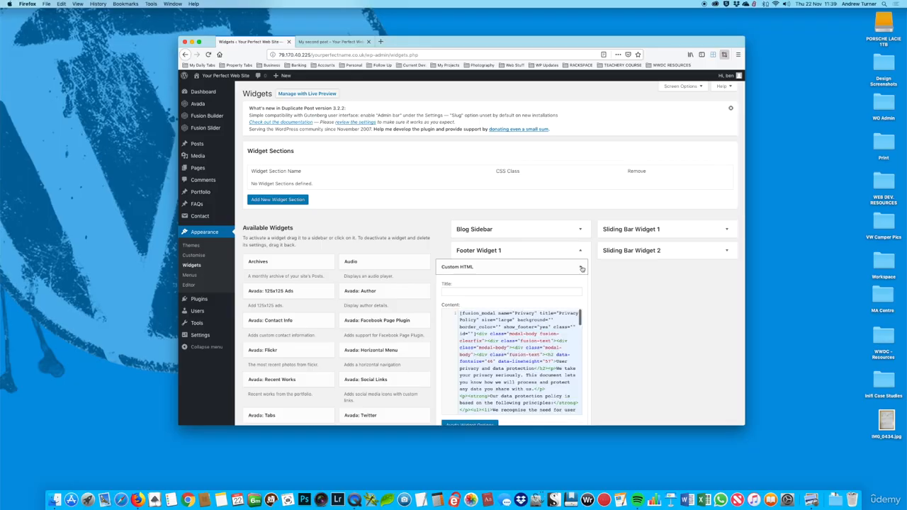
click(582, 269)
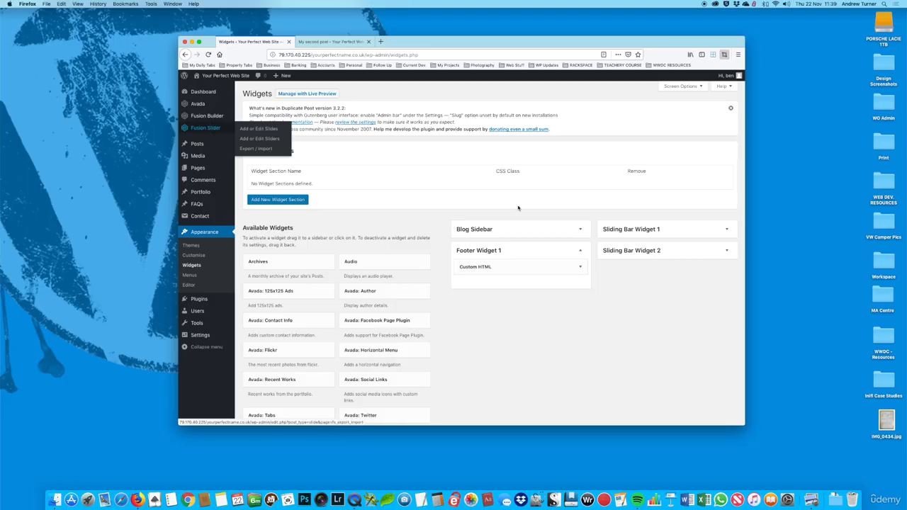
- Add a Text widget below the Custom HTML widget in Footer Widget 1 and title it Contact
scroll(399, 273, down, 5)
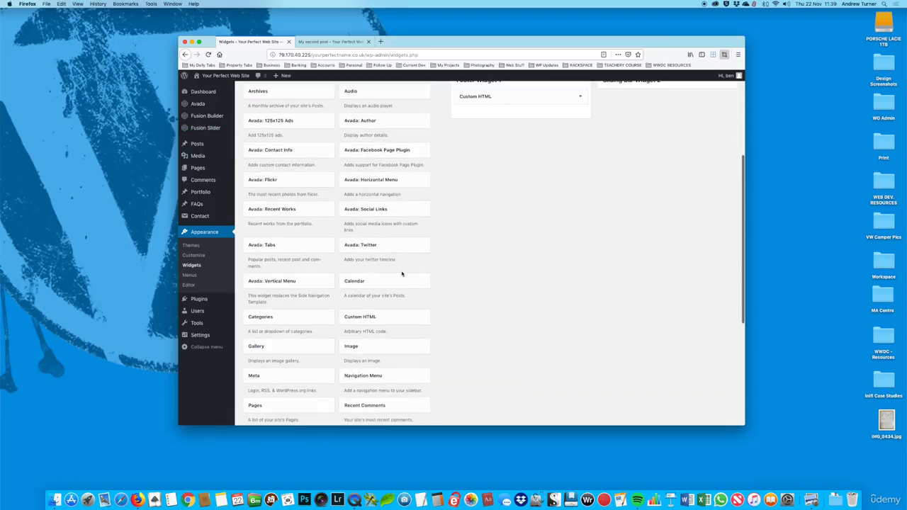
scroll(409, 278, down, 4)
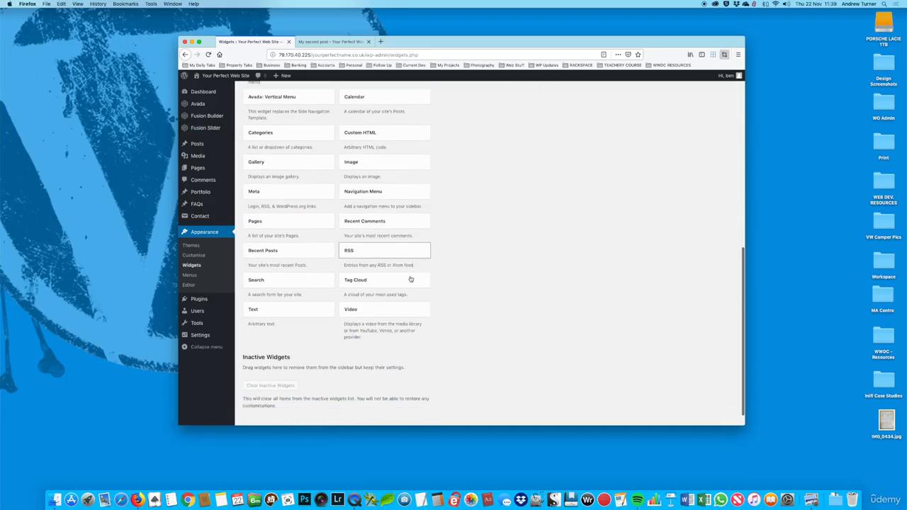
drag(254, 310, 469, 130)
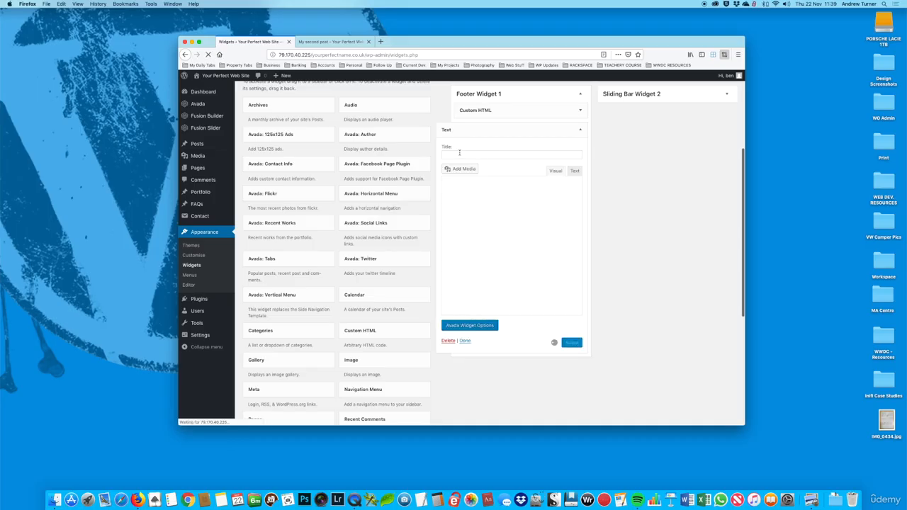
click(482, 152)
text(Contact)
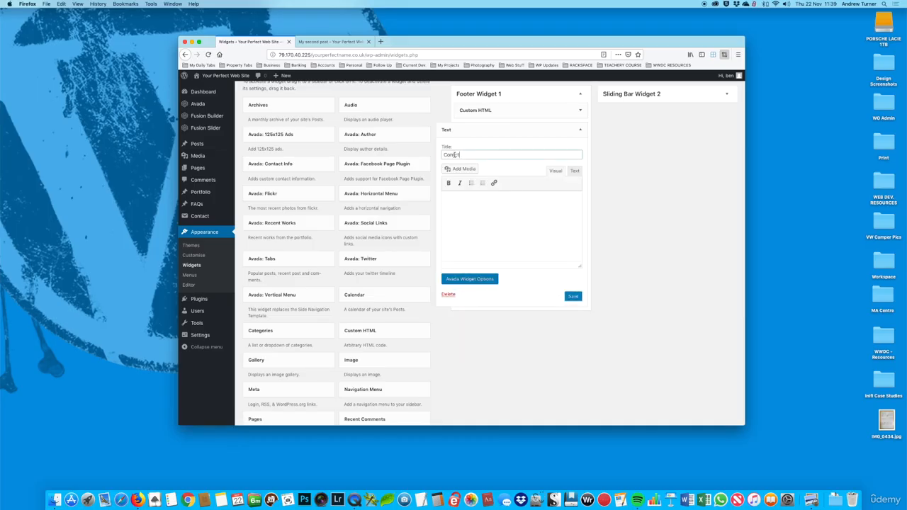
- Fill the Contact widget with the lines "fgsdfg sdf gsdfg", "ds fgsdfgsdfg" and "sd fgsdfgsdfg", and save it
click(464, 201)
text(fgsdfg sdf gsd)
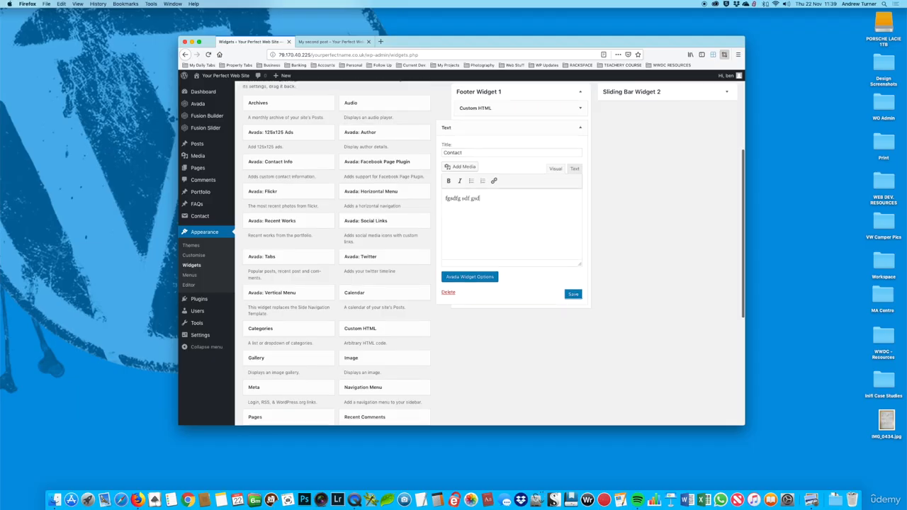
text(fg)
key(Return)
text(sd fgsdf)
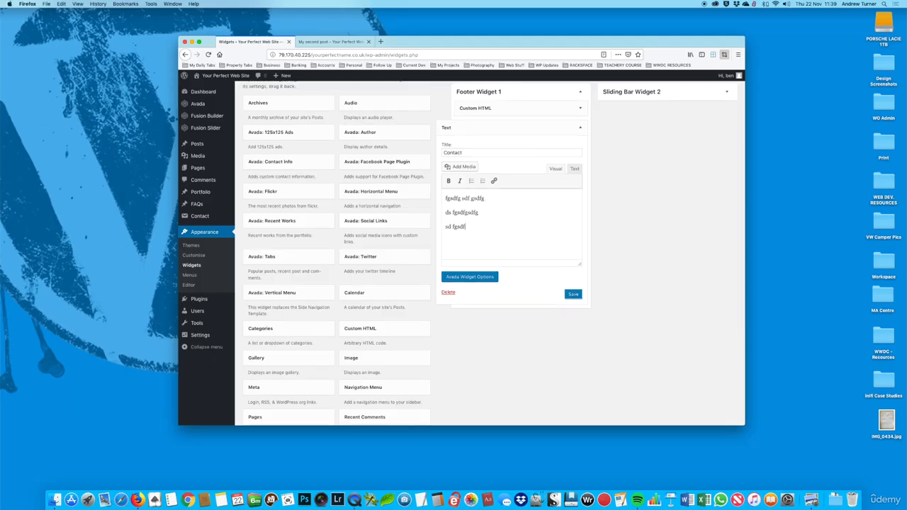
click(573, 294)
- Reload the second post's front-end page and check the footer's Contact widget at normal and enlarged window size
click(334, 42)
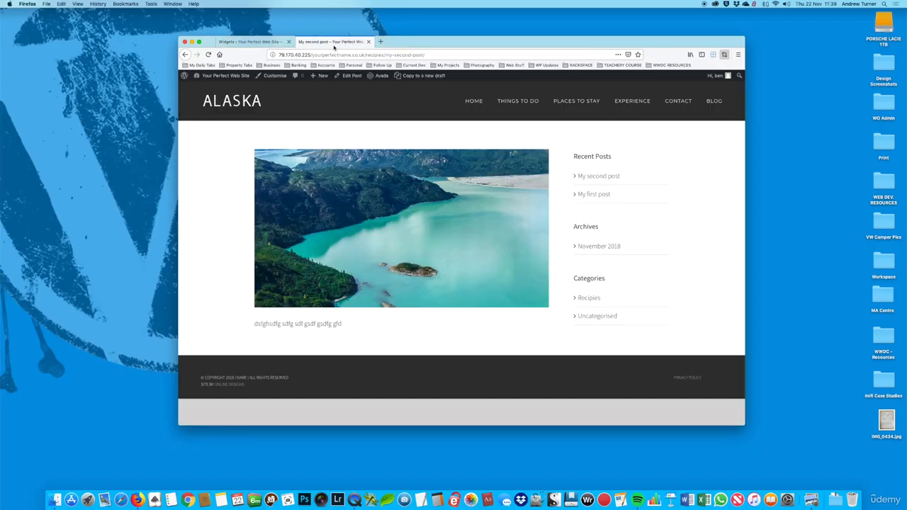
click(209, 55)
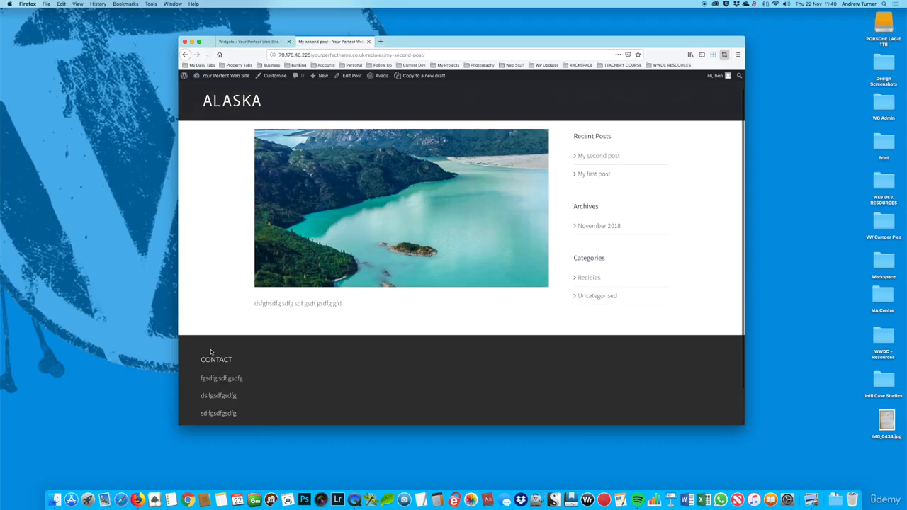
scroll(242, 335, down, 1)
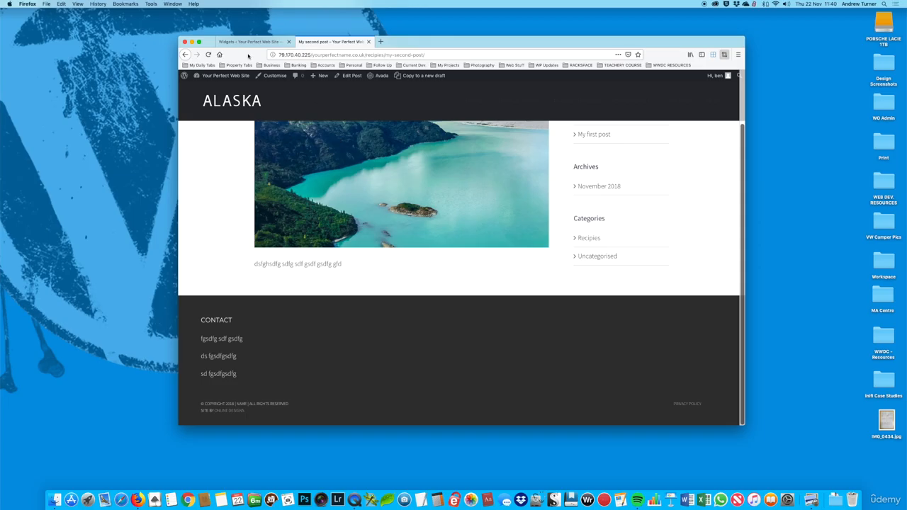
click(200, 42)
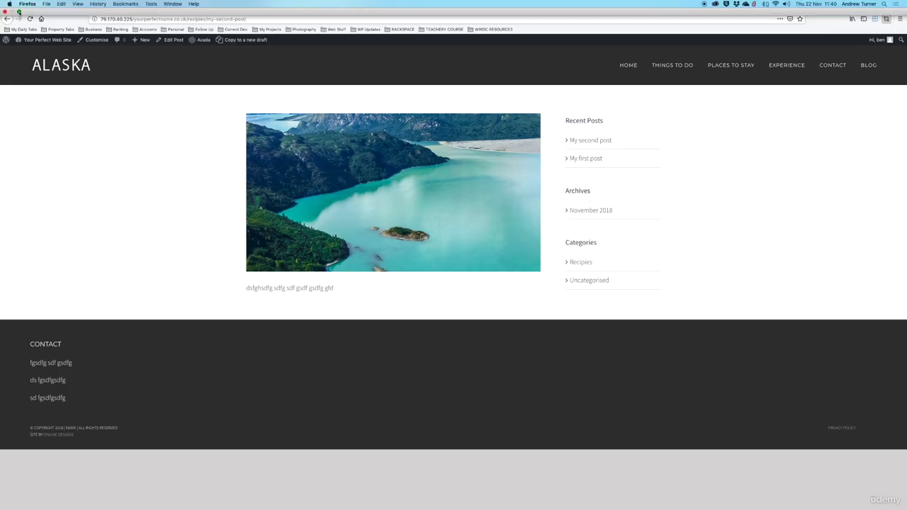
click(19, 12)
- Collapse the Contact widget, set Number of Footer Columns to 3 in Avada's Footer Content options and save
click(232, 41)
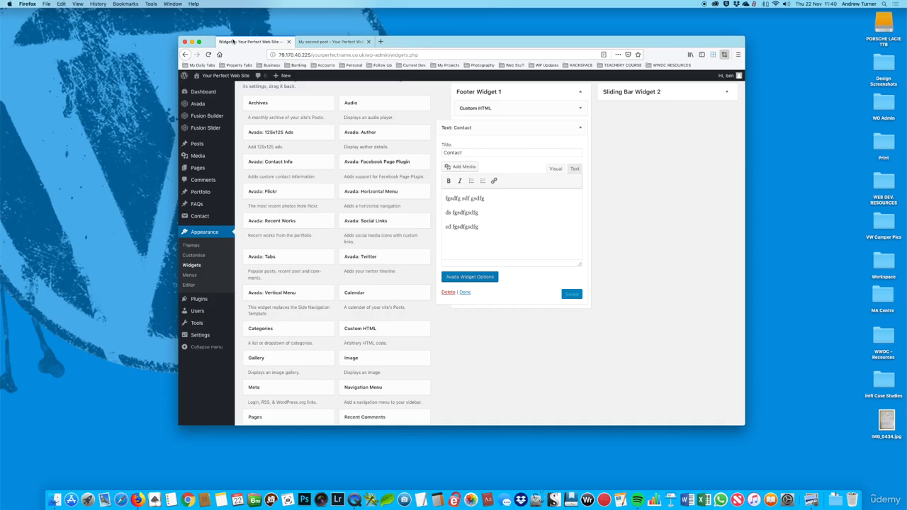
click(580, 128)
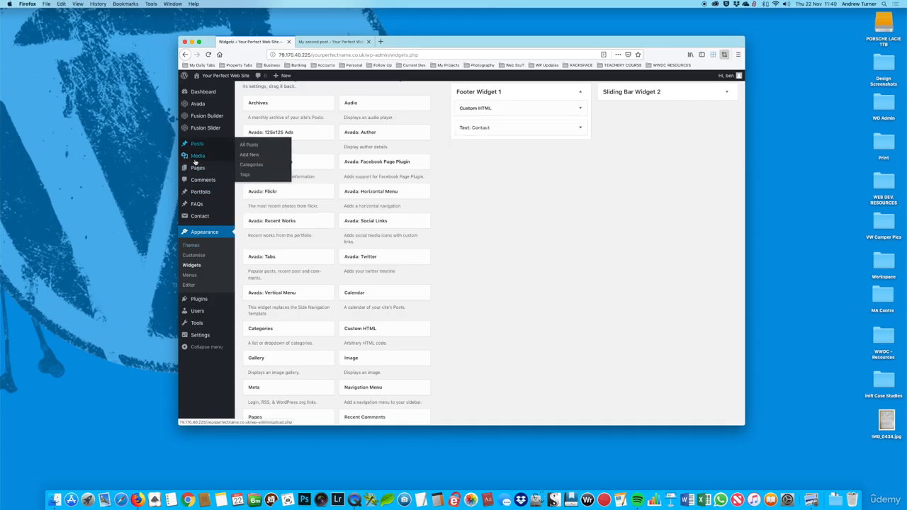
mouse_move(203, 106)
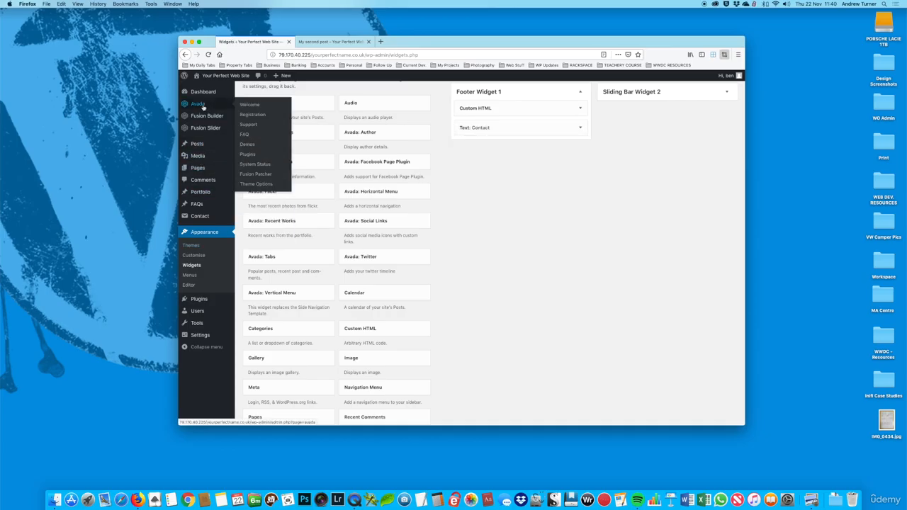
click(254, 185)
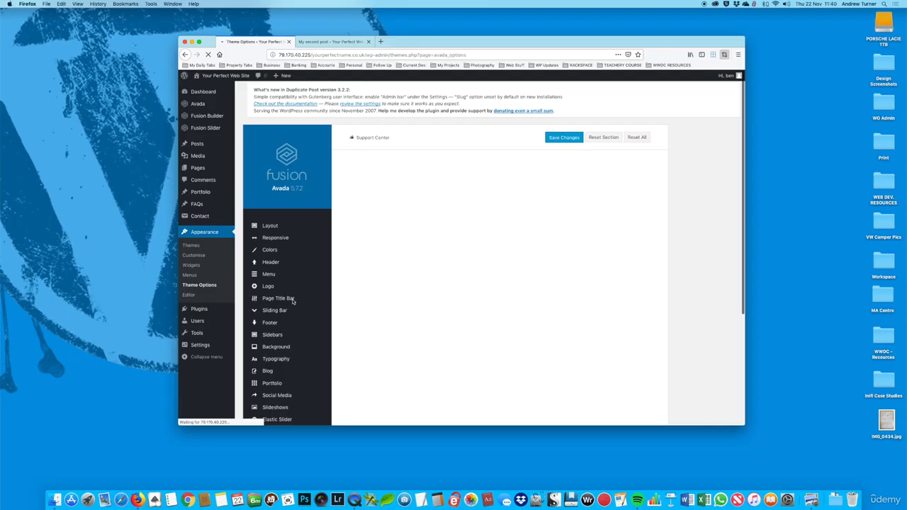
click(269, 322)
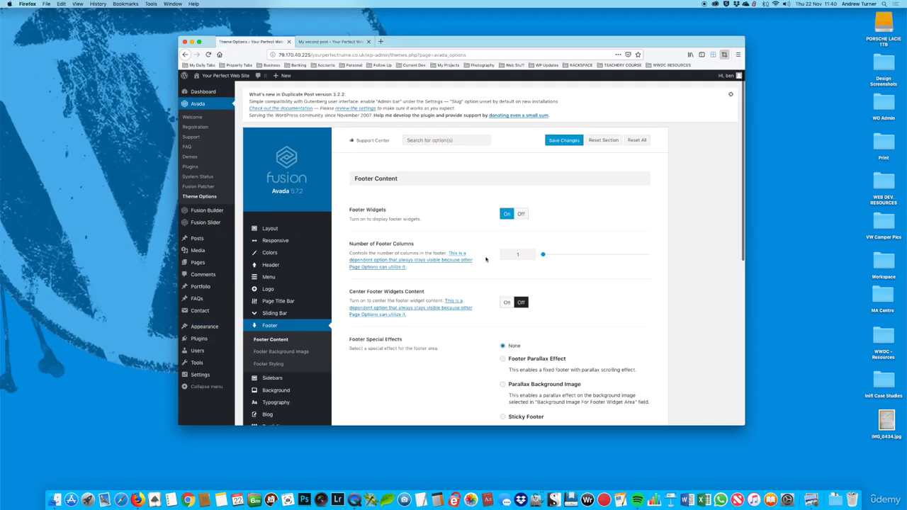
drag(543, 253, 585, 267)
click(564, 140)
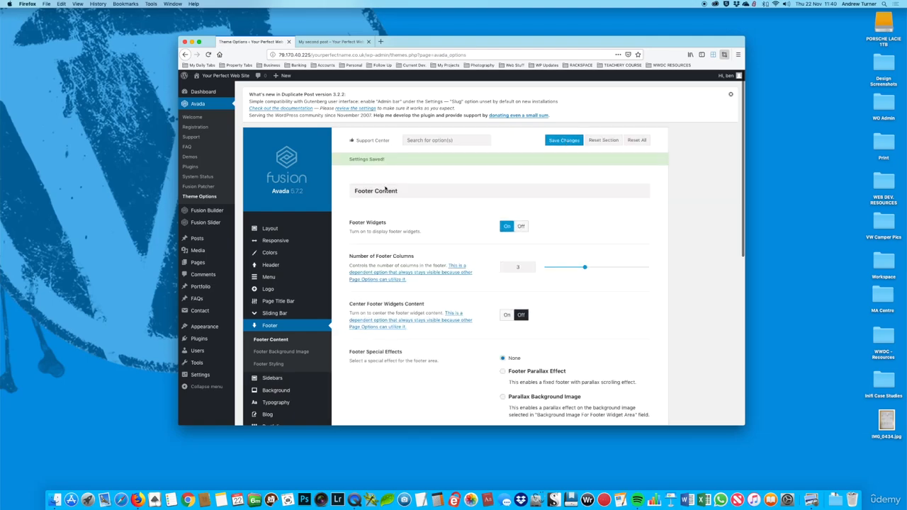
- Turn off 100% Footer Width in the Footer Styling options and save the theme options
scroll(266, 288, down, 3)
click(269, 284)
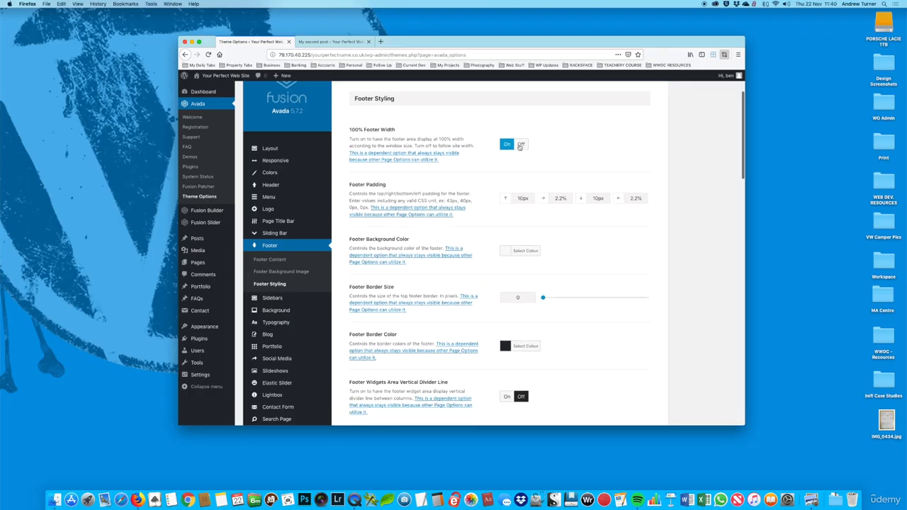
click(520, 146)
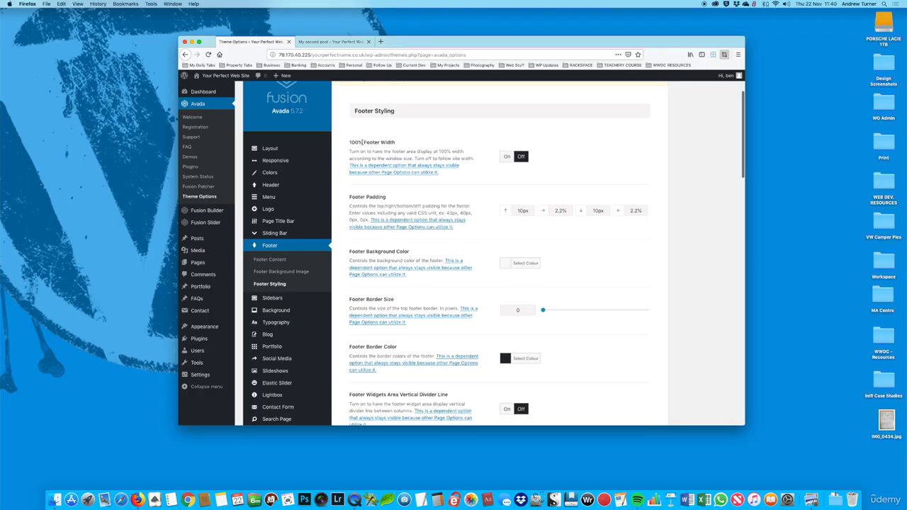
scroll(555, 274, down, 3)
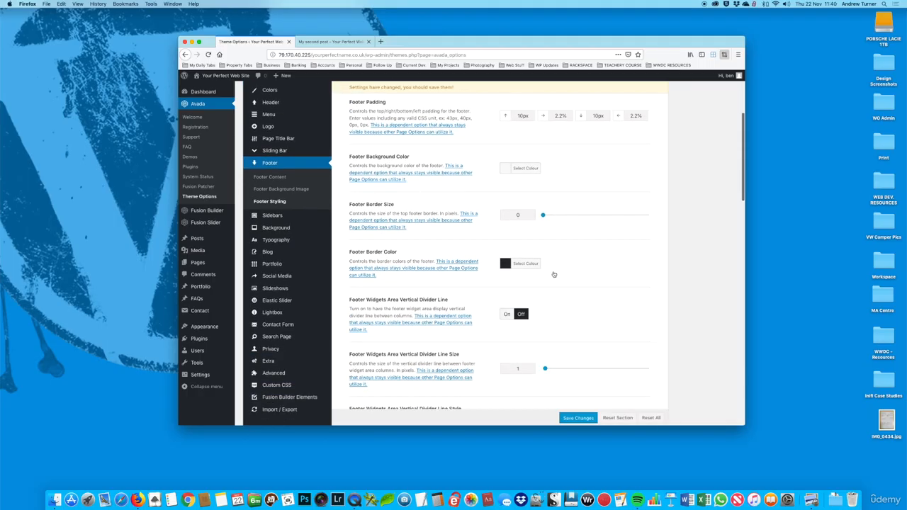
click(586, 418)
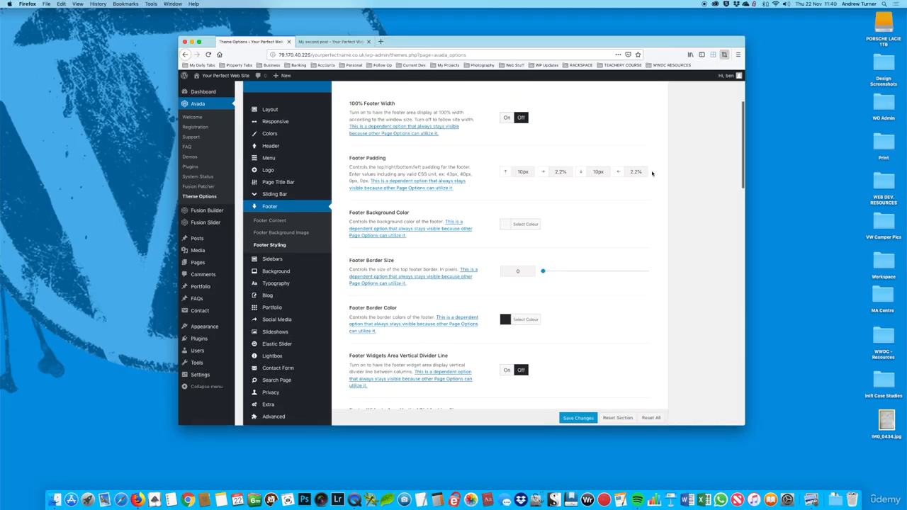
- Review the remaining Footer Styling options, including the widget area, copyright and footer typography settings
scroll(363, 222, down, 6)
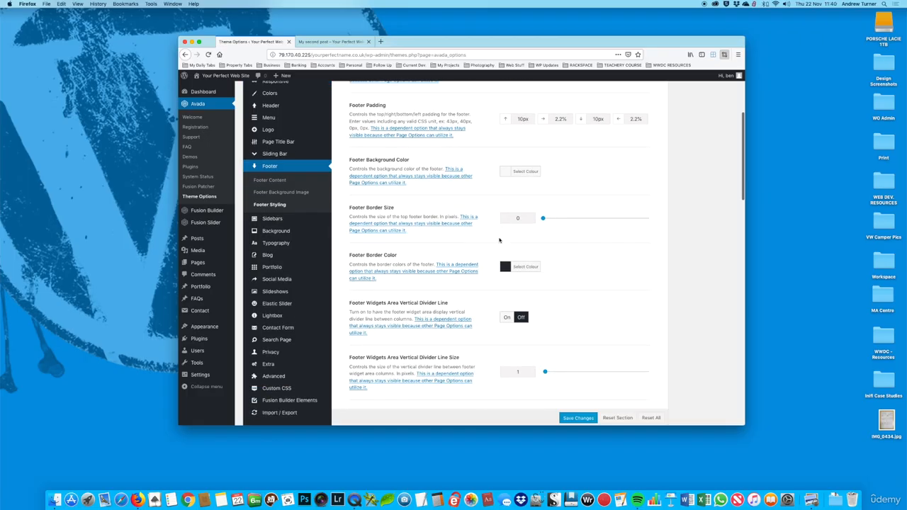
scroll(529, 265, down, 8)
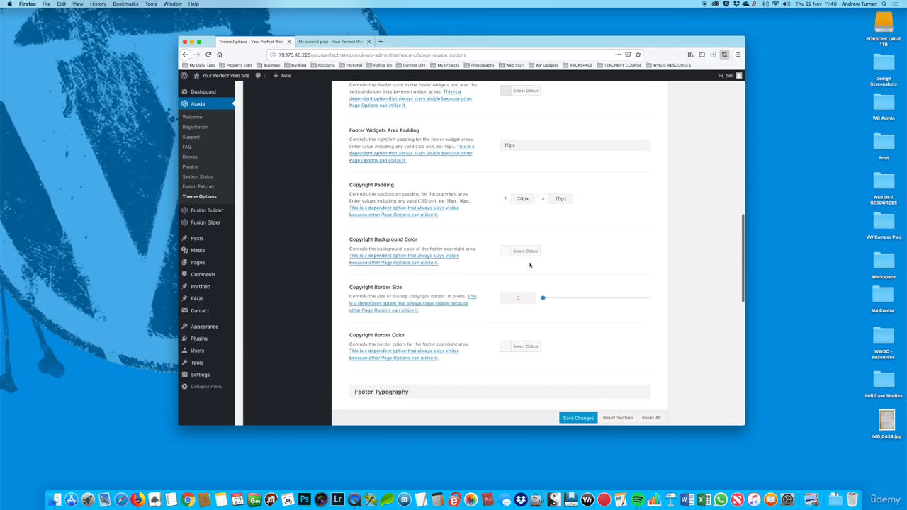
scroll(527, 270, down, 3)
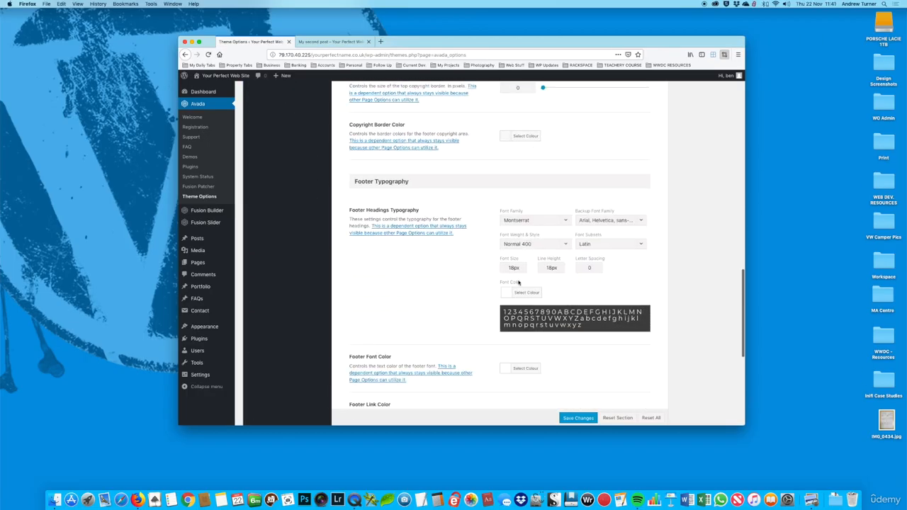
- Reload the second post's front-end page and check how the footer aligns with the page content
click(330, 41)
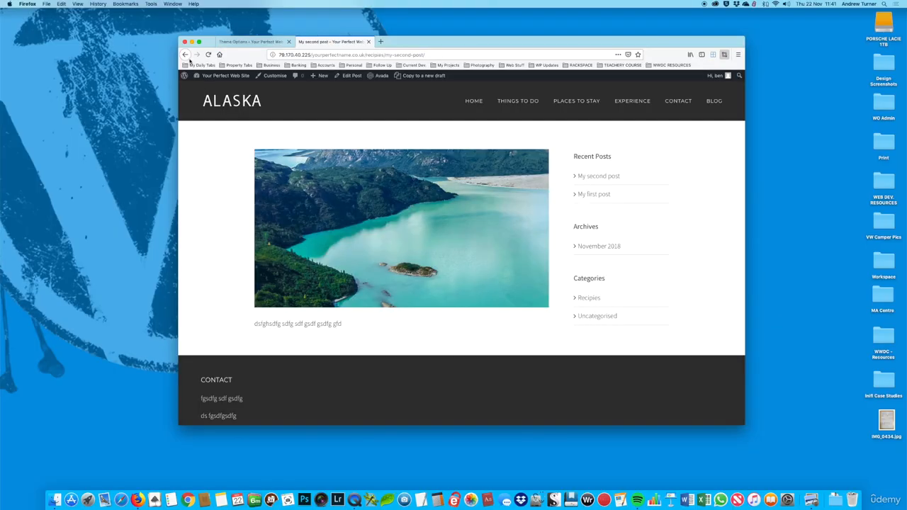
click(209, 54)
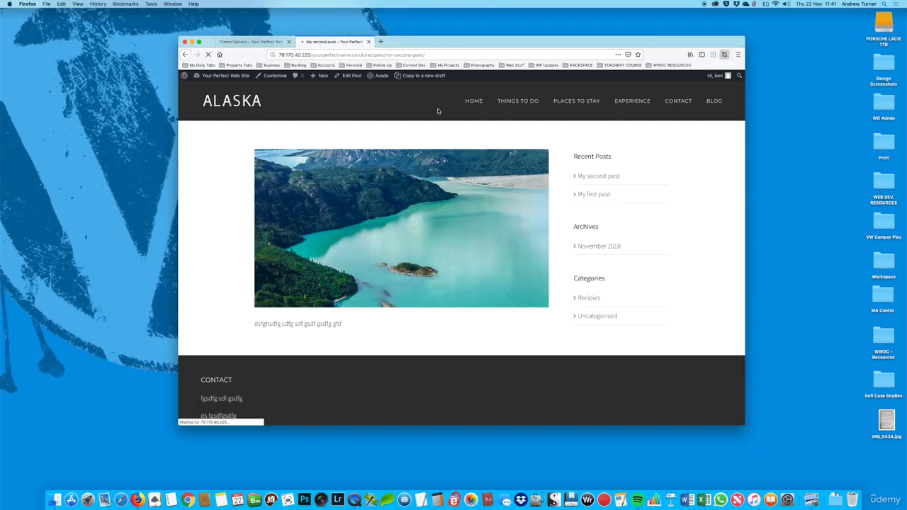
scroll(453, 119, down, 1)
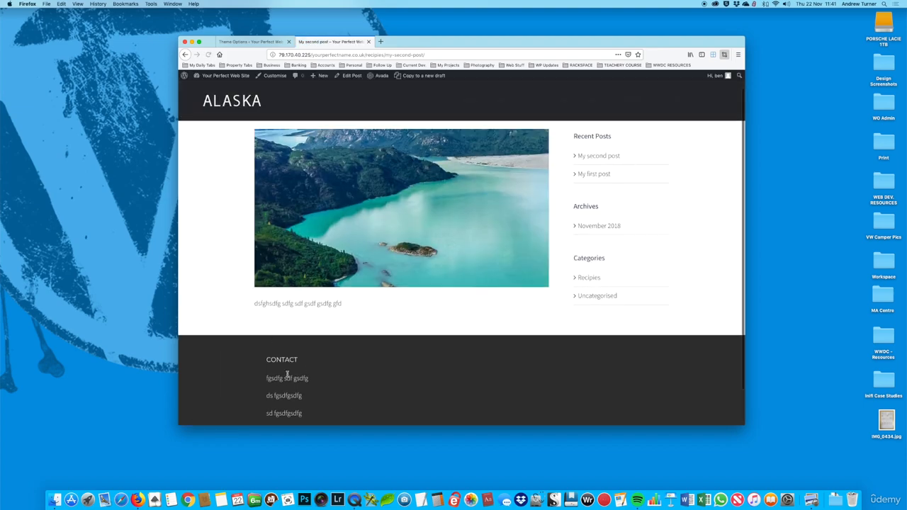
scroll(301, 350, down, 1)
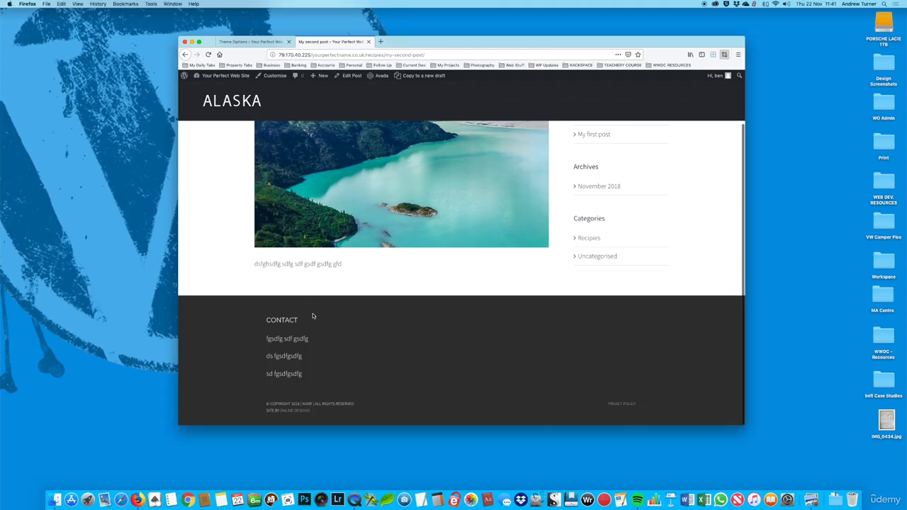
- Open the WordPress Widgets page and add an Avada: Social Links widget to Footer Widget 2
click(267, 43)
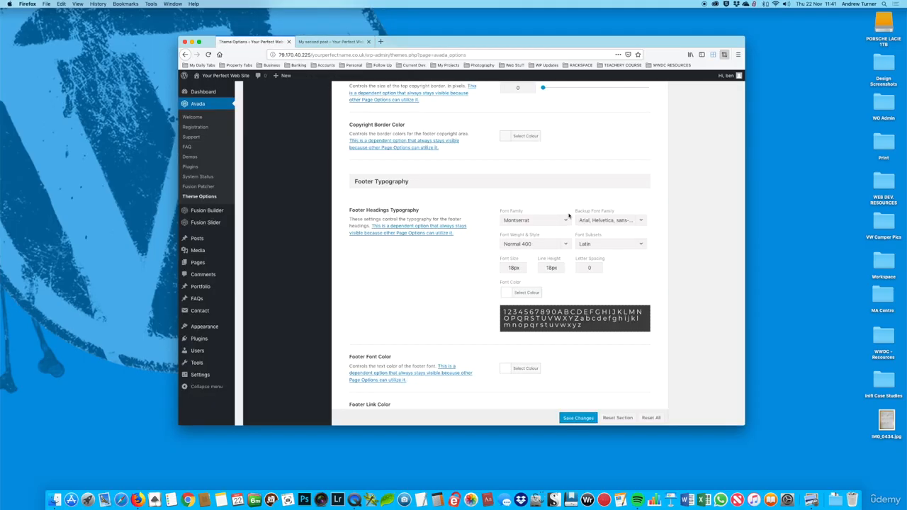
mouse_move(205, 328)
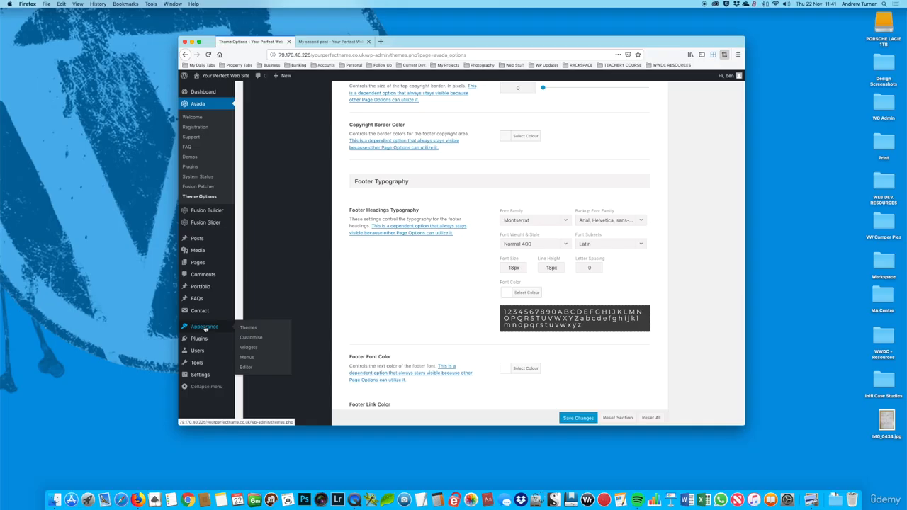
click(257, 348)
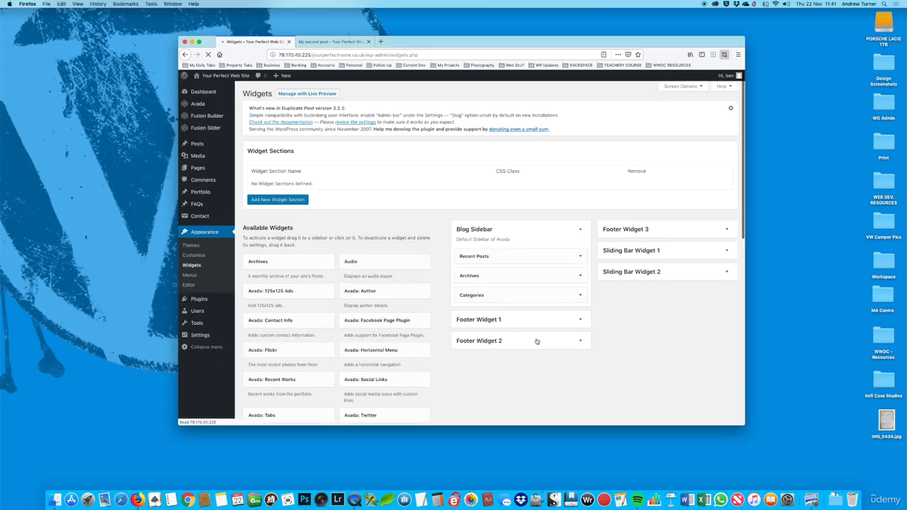
click(580, 342)
scroll(625, 314, down, 4)
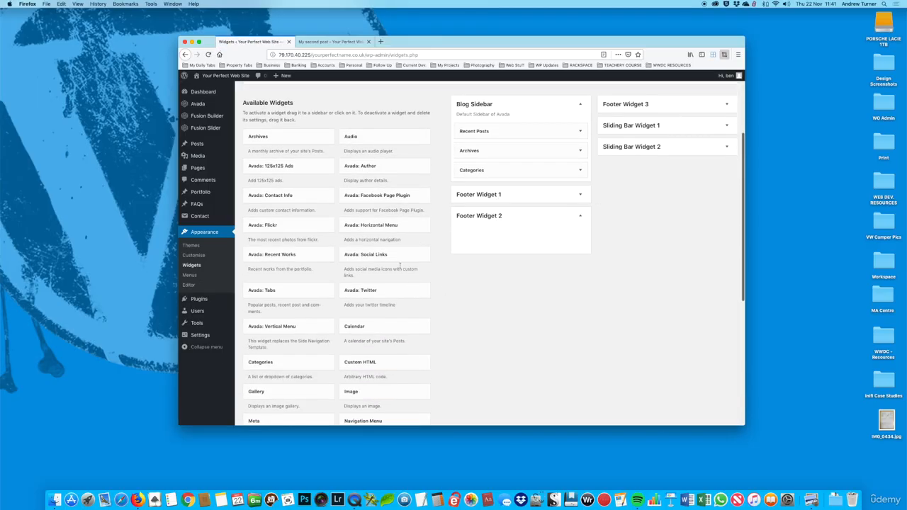
drag(371, 253, 504, 234)
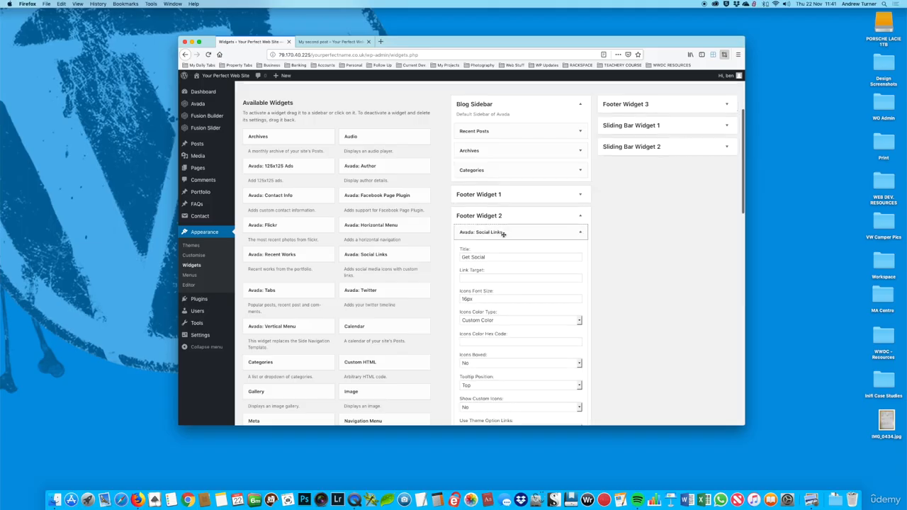
- Enter the placeholder text "asdfasd" as the Facebook link in the Social Links widget
scroll(526, 254, down, 7)
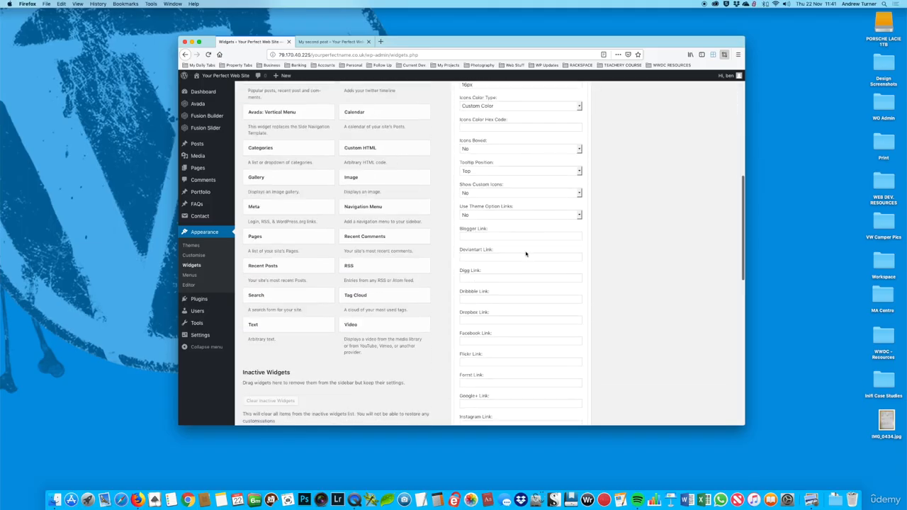
scroll(526, 253, down, 2)
scroll(482, 259, down, 1)
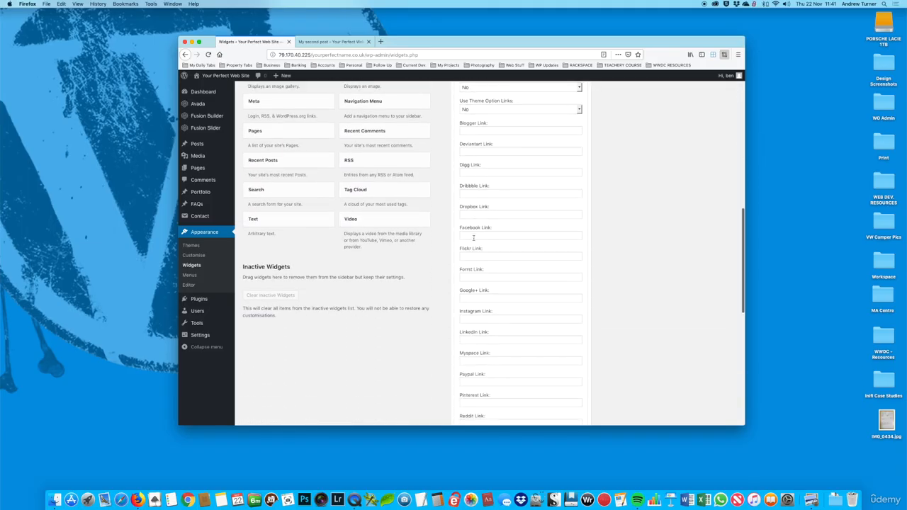
click(472, 237)
text(asdfasd)
key(super+a)
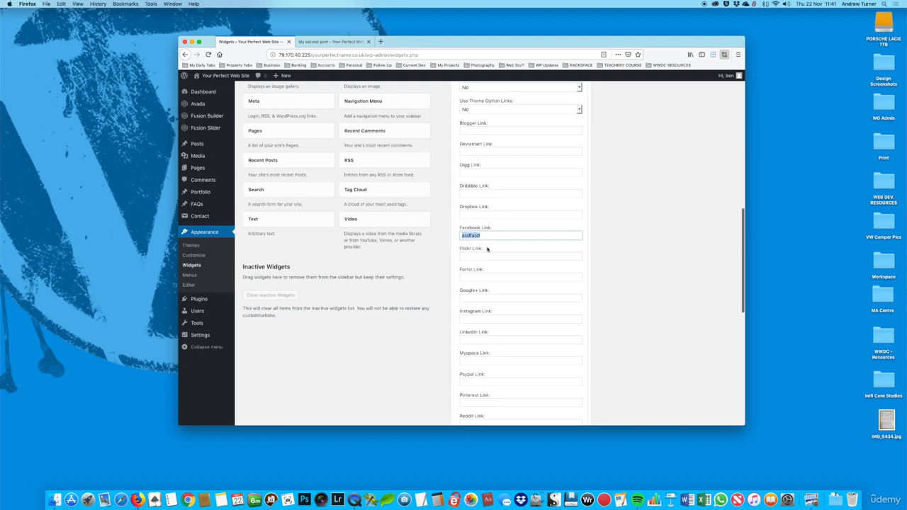
- Fill in placeholder LinkedIn and Twitter links in the Social Links widget, using "asdfasdf" for Twitter, and save the widget
scroll(488, 249, down, 1)
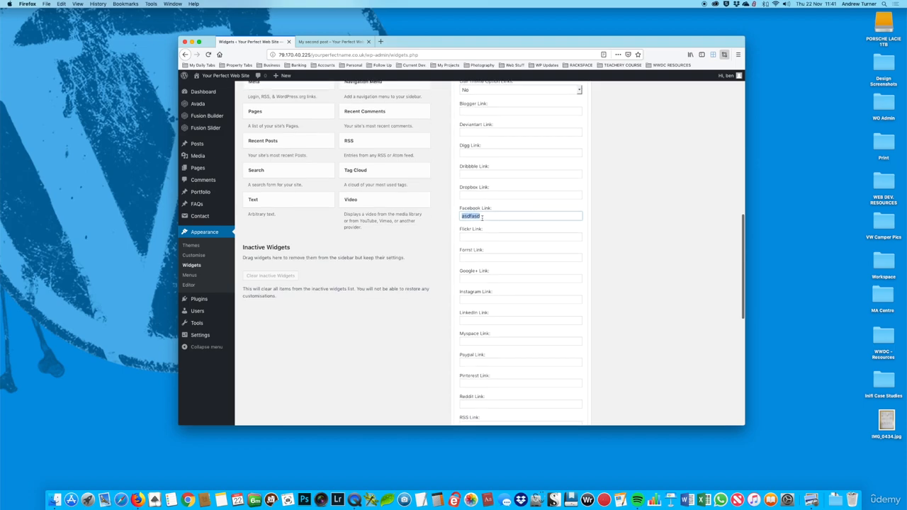
scroll(484, 241, down, 4)
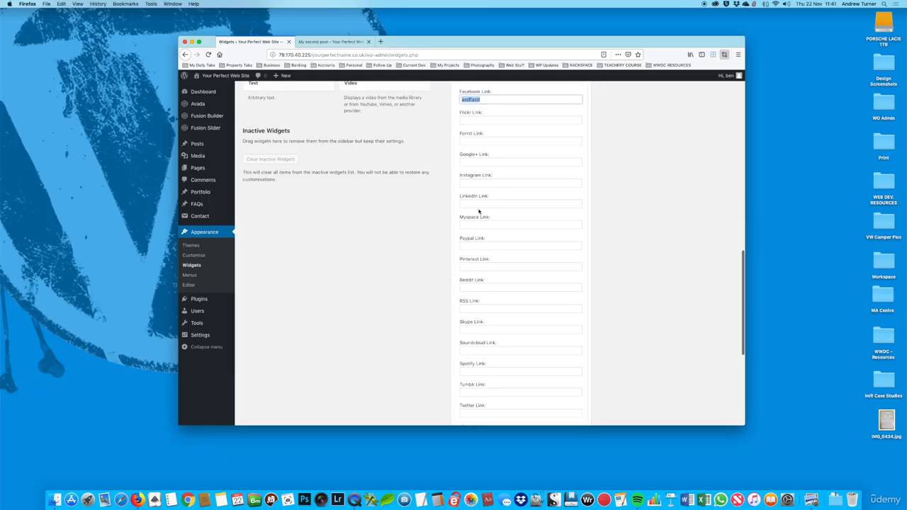
click(478, 204)
text(asdfasd)
scroll(498, 280, down, 5)
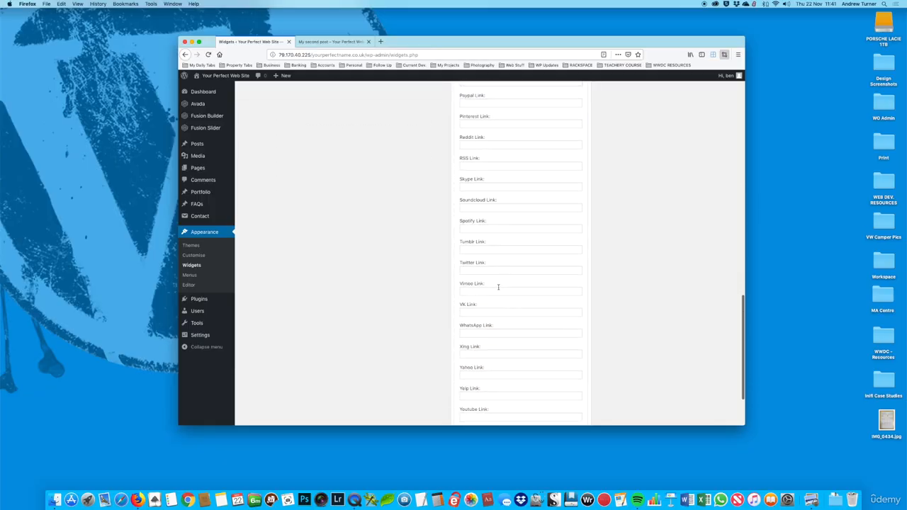
click(470, 269)
text(asdfasd)
scroll(526, 263, up, 15)
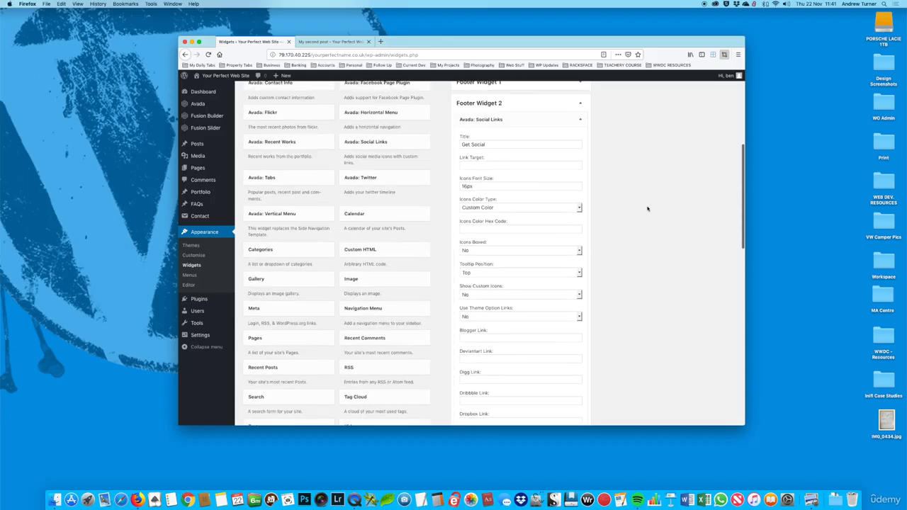
scroll(638, 217, down, 20)
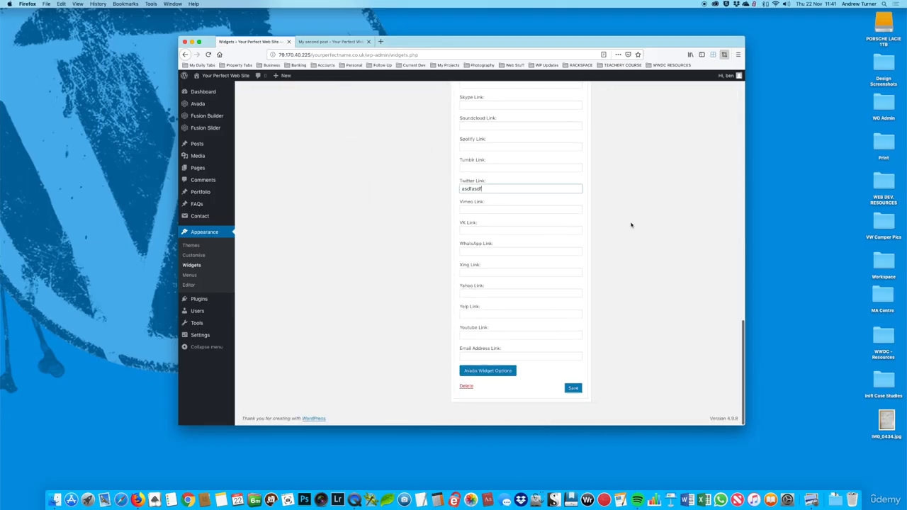
click(573, 389)
- Reload the second post's front-end page and check the Get Social column beside Contact in the footer
click(333, 41)
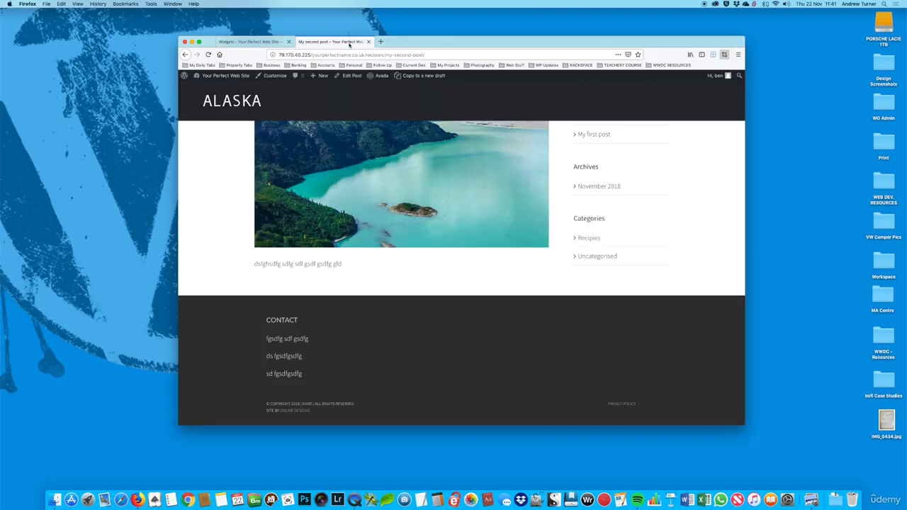
click(209, 55)
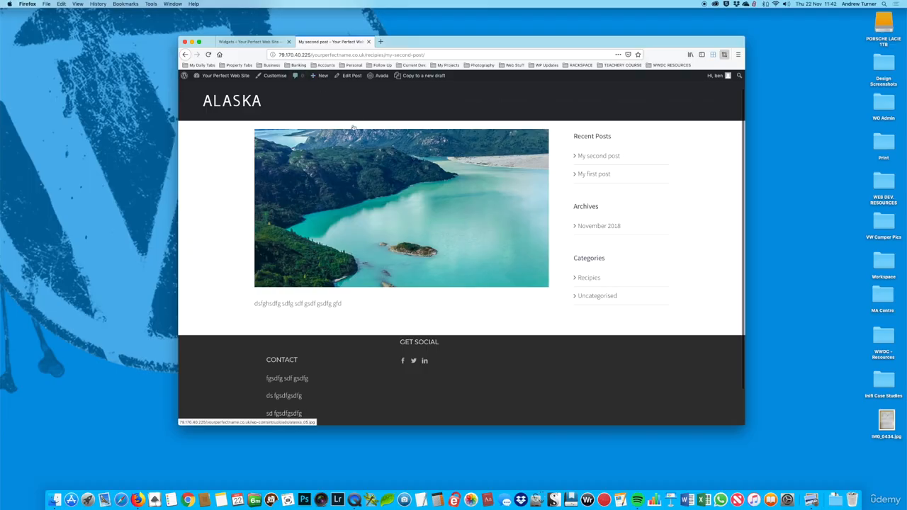
click(208, 55)
scroll(504, 242, down, 1)
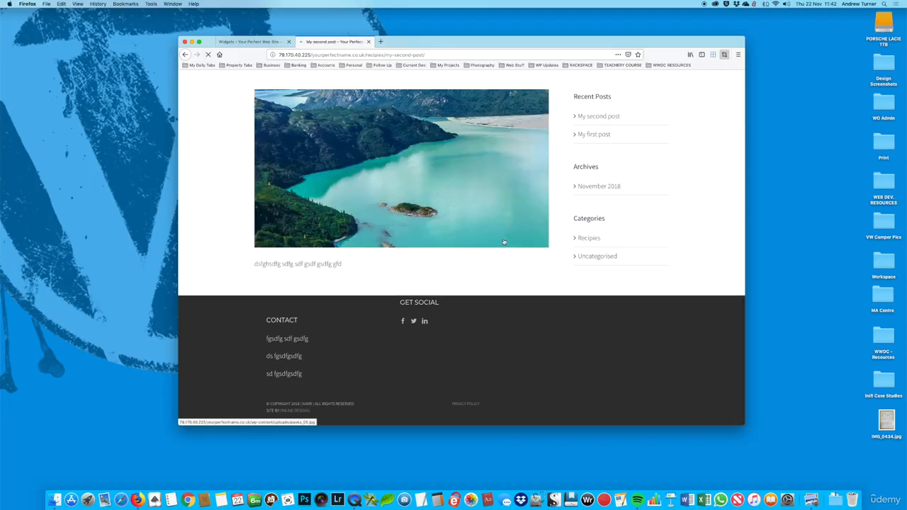
- Collapse the Social Links widget and move the Custom HTML widget below the Contact text widget in Footer Widget 1
key(ctrl+shift+Tab)
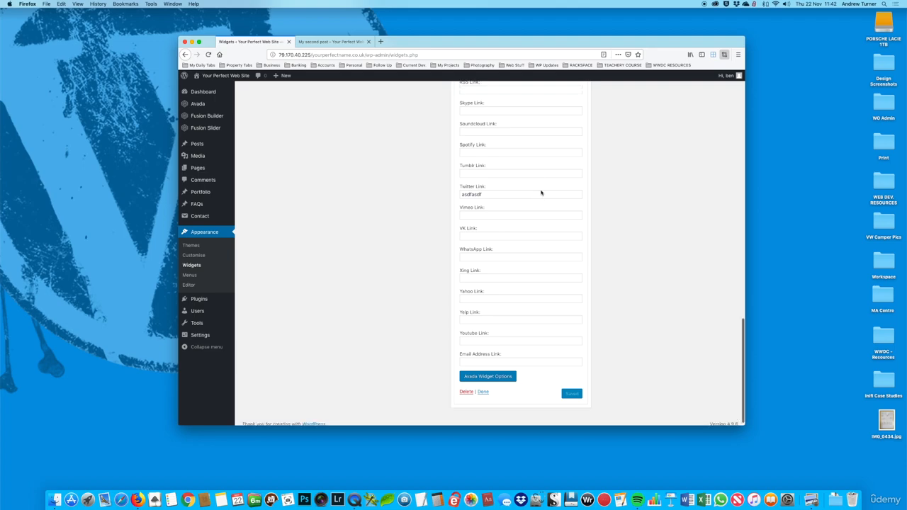
scroll(543, 193, up, 4)
scroll(559, 193, up, 5)
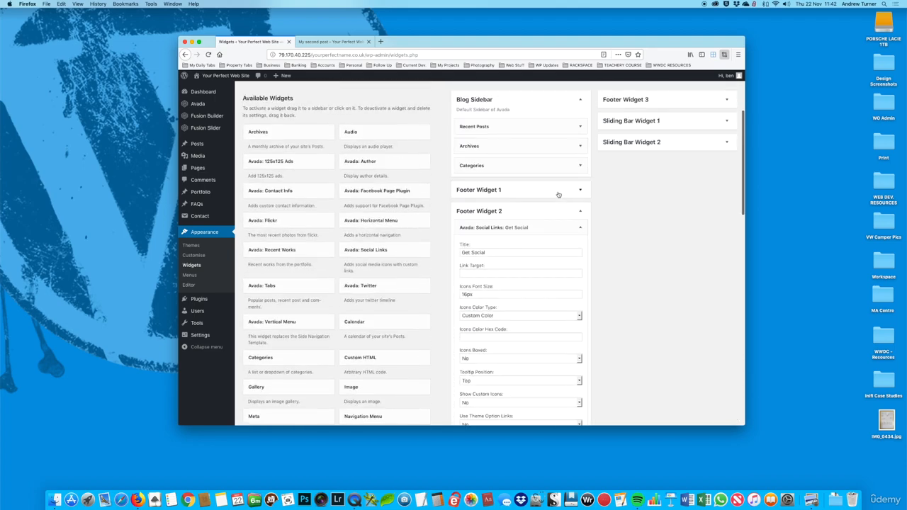
click(581, 227)
click(580, 190)
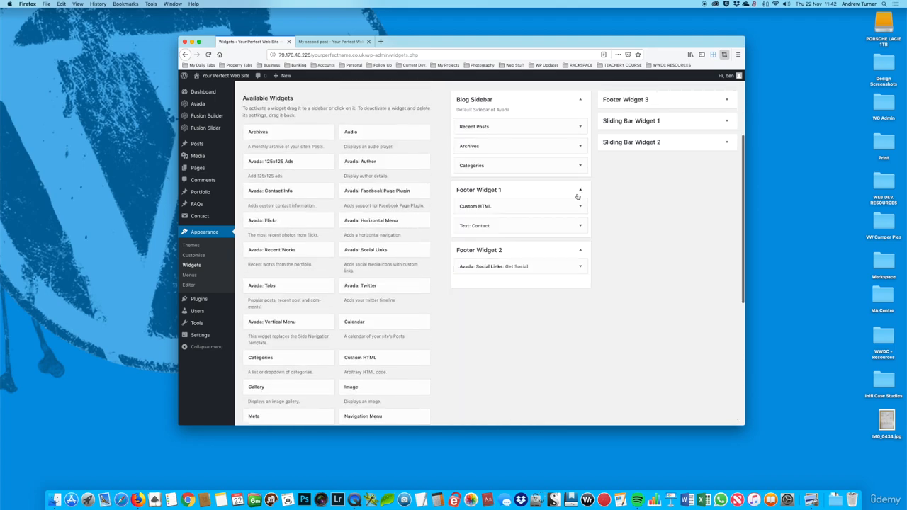
drag(494, 207, 496, 228)
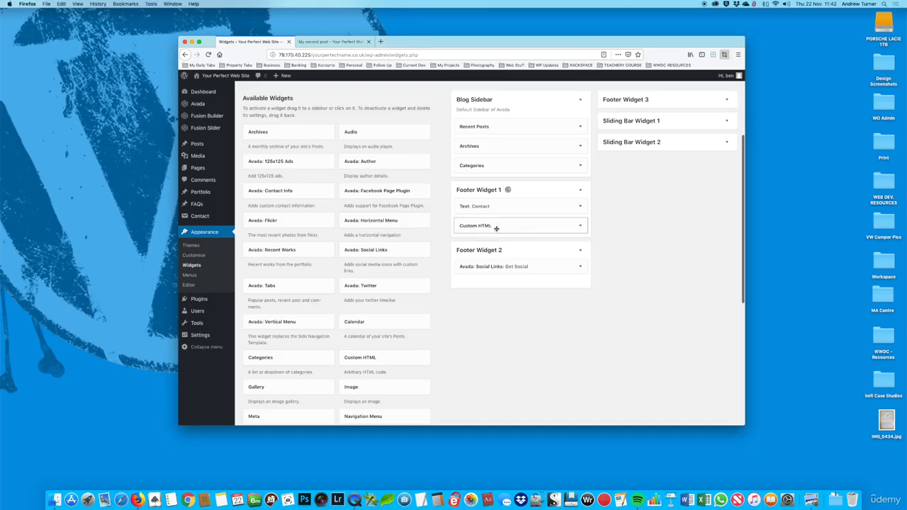
- Reload the second post's front-end page and check that the Contact and Get Social headings line up
click(329, 41)
click(208, 55)
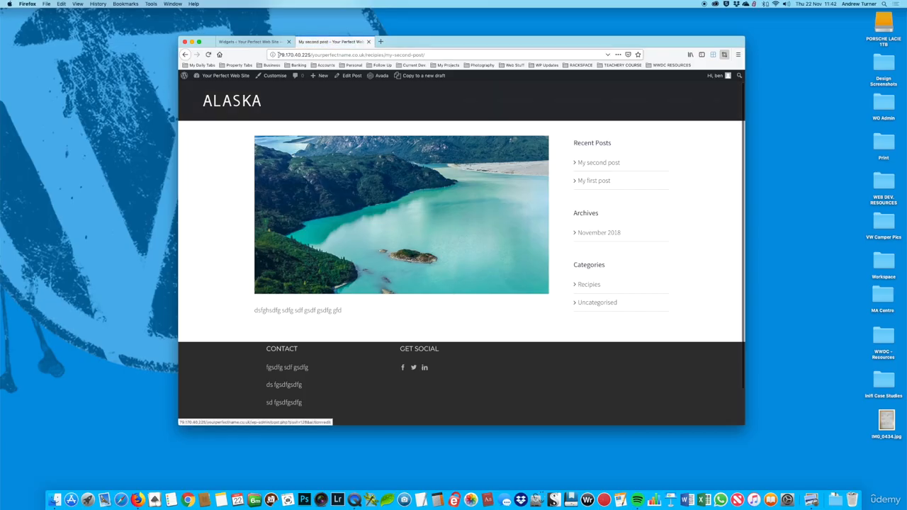
click(251, 41)
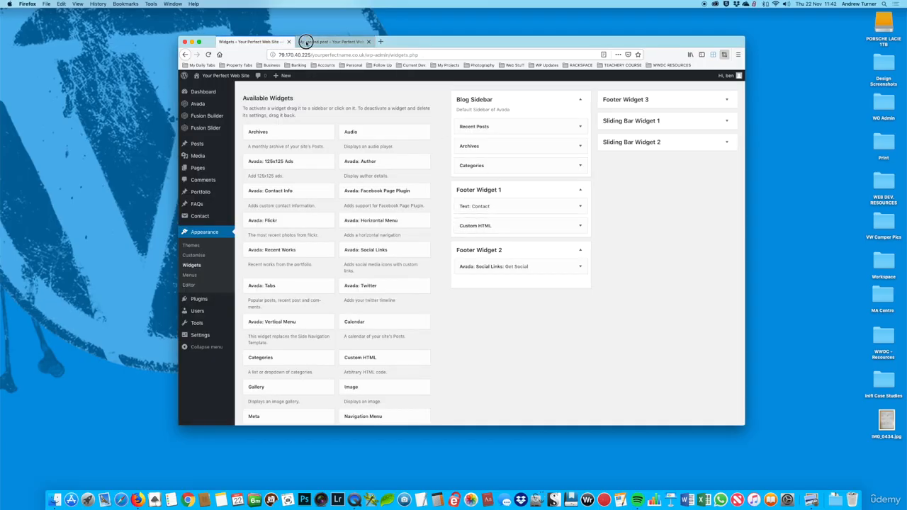
click(303, 41)
scroll(418, 250, down, 1)
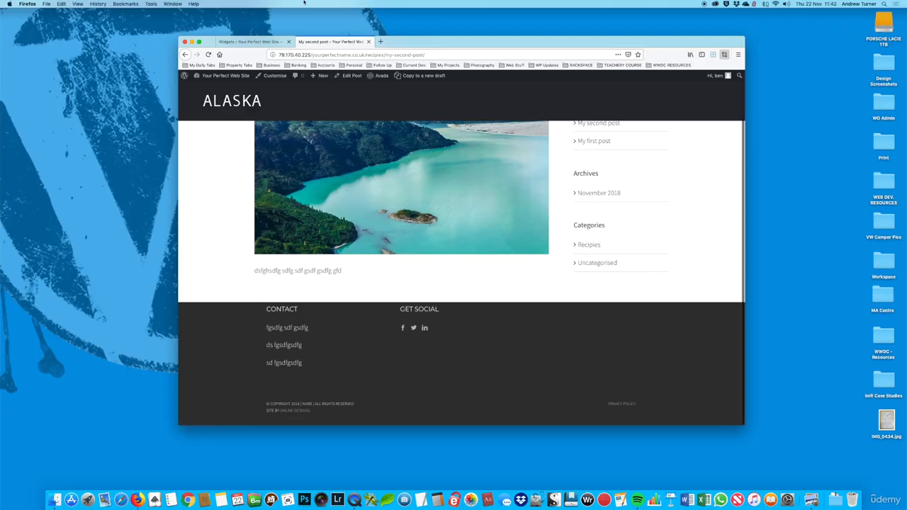
- Return to the Widgets admin page and add a Recent Posts widget to the empty Footer Widget 3 area
click(261, 41)
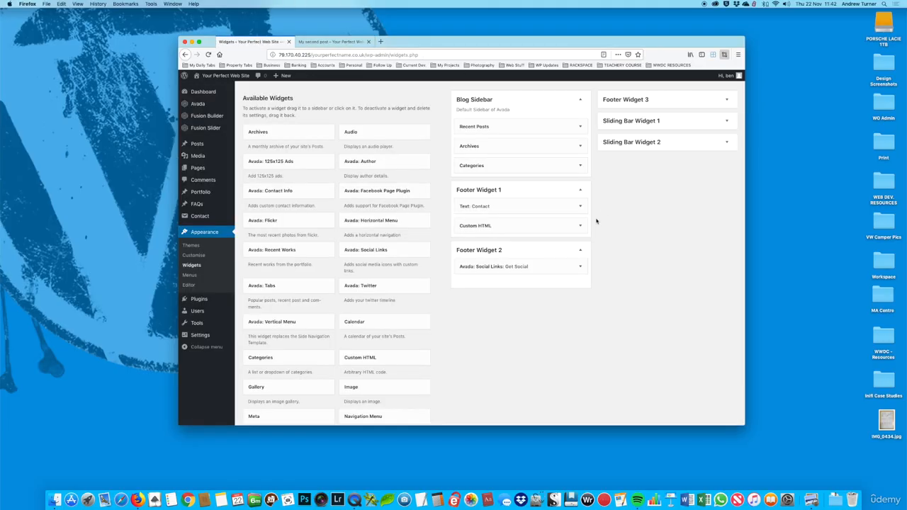
click(726, 101)
scroll(370, 321, down, 1)
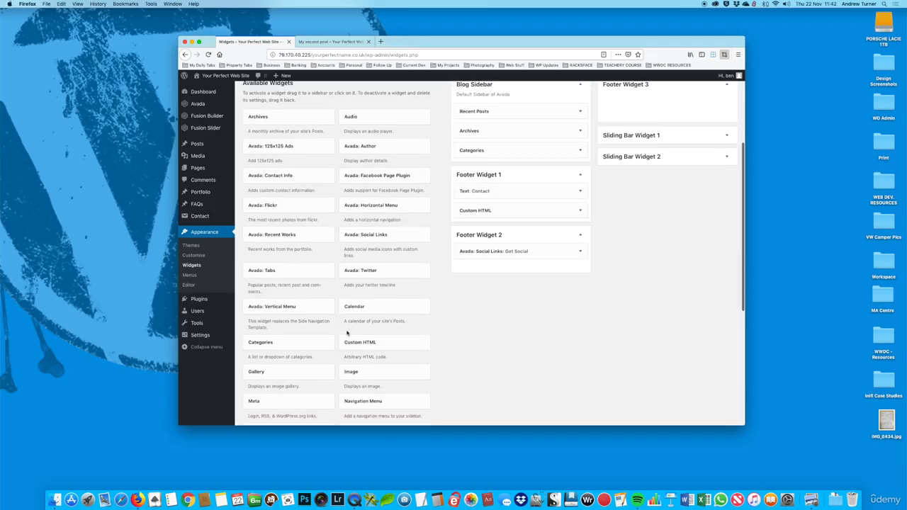
scroll(367, 312, up, 2)
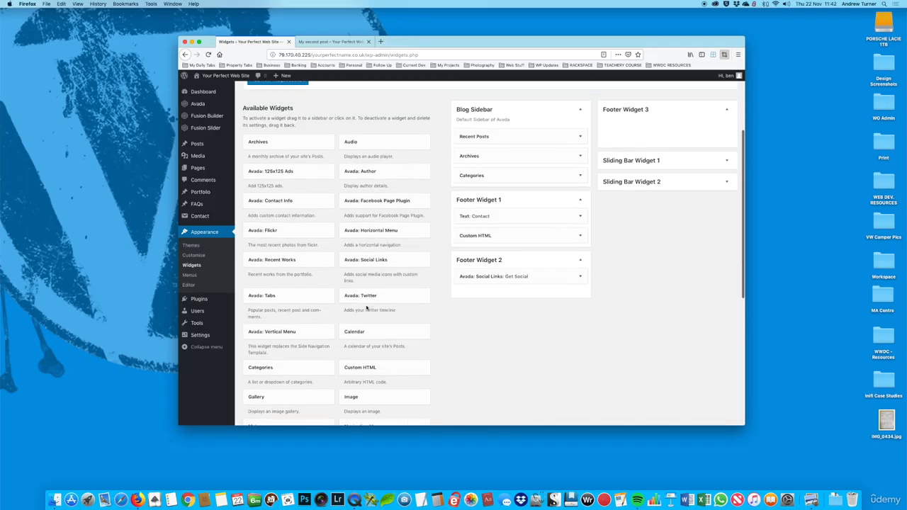
scroll(367, 309, down, 2)
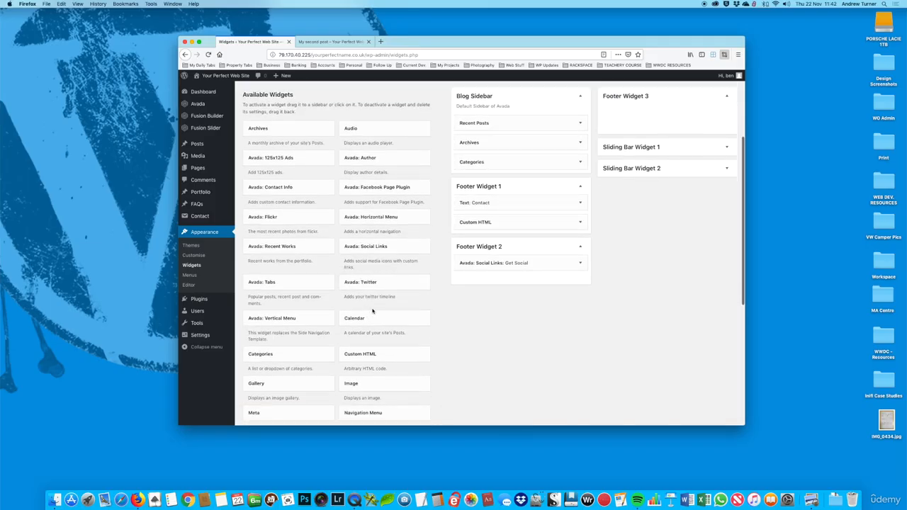
scroll(373, 312, down, 3)
scroll(372, 312, up, 8)
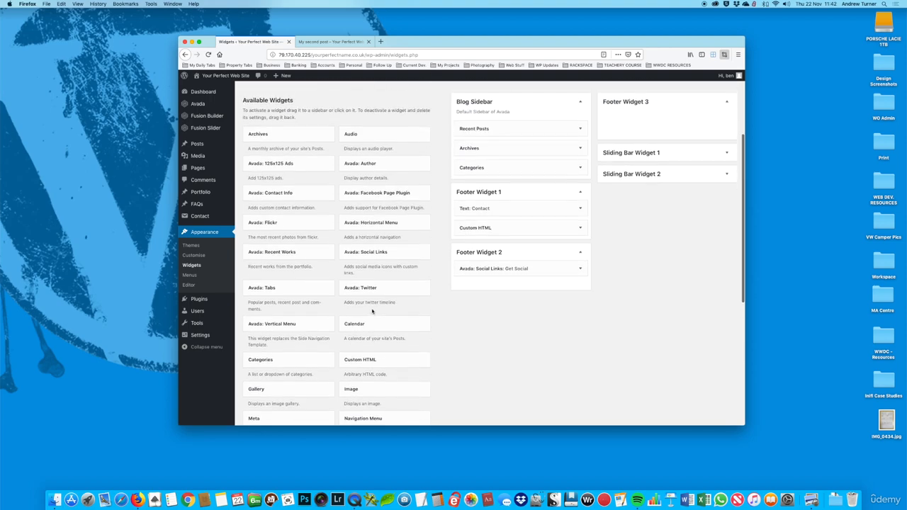
scroll(371, 313, down, 2)
scroll(372, 312, down, 2)
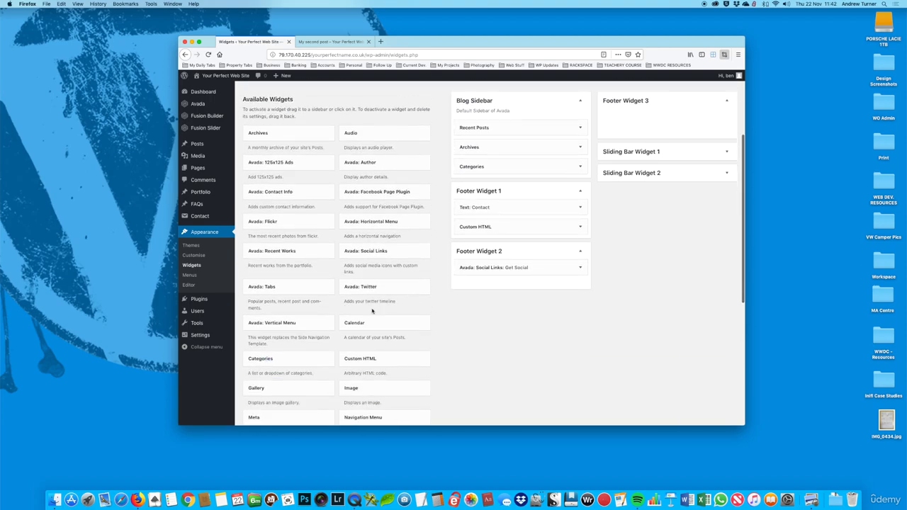
scroll(374, 312, down, 10)
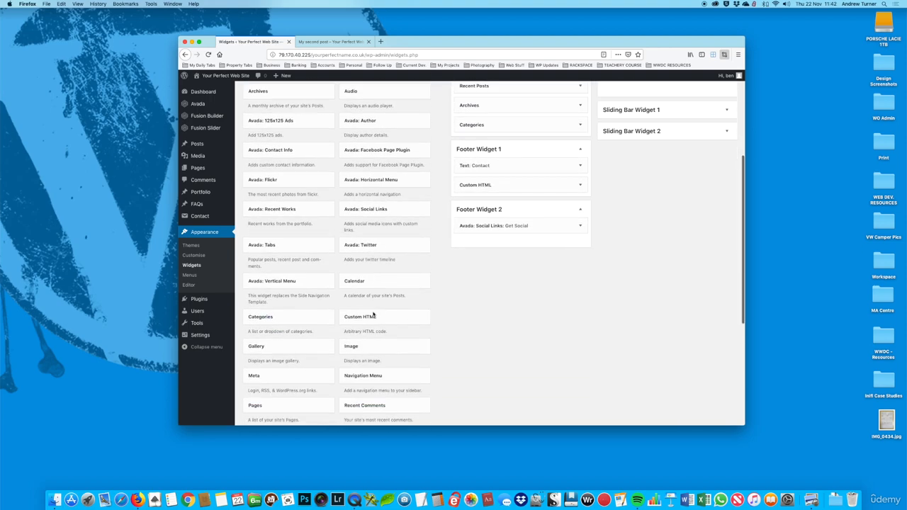
scroll(374, 314, up, 3)
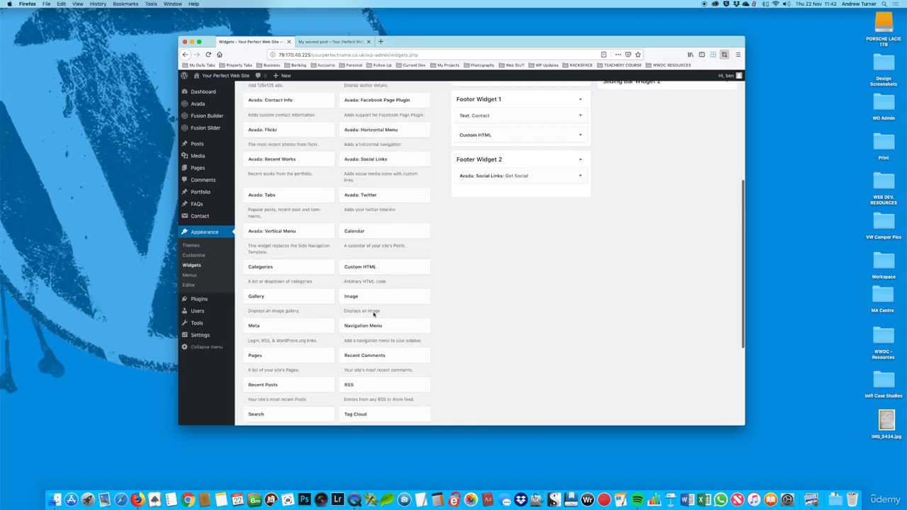
drag(276, 347, 639, 179)
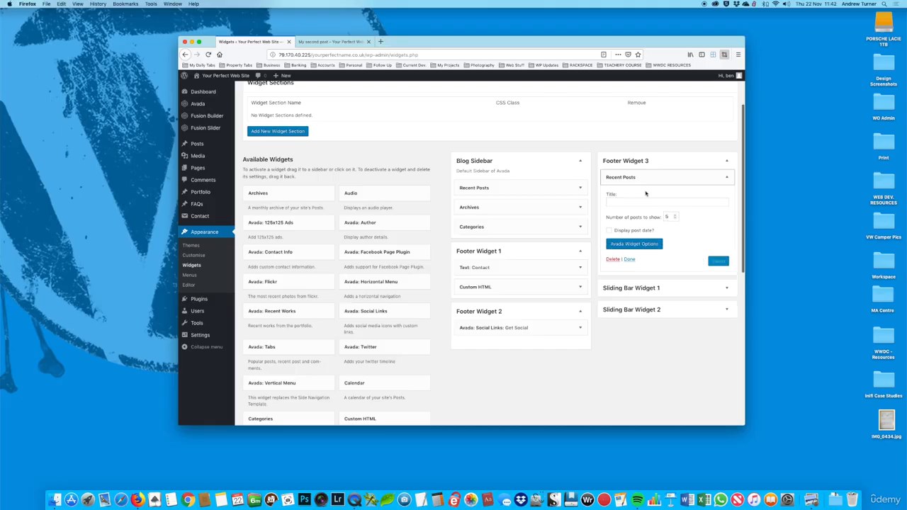
- Set the Recent Posts widget in Footer Widget 3 to show 3 posts and save it
click(675, 219)
click(675, 220)
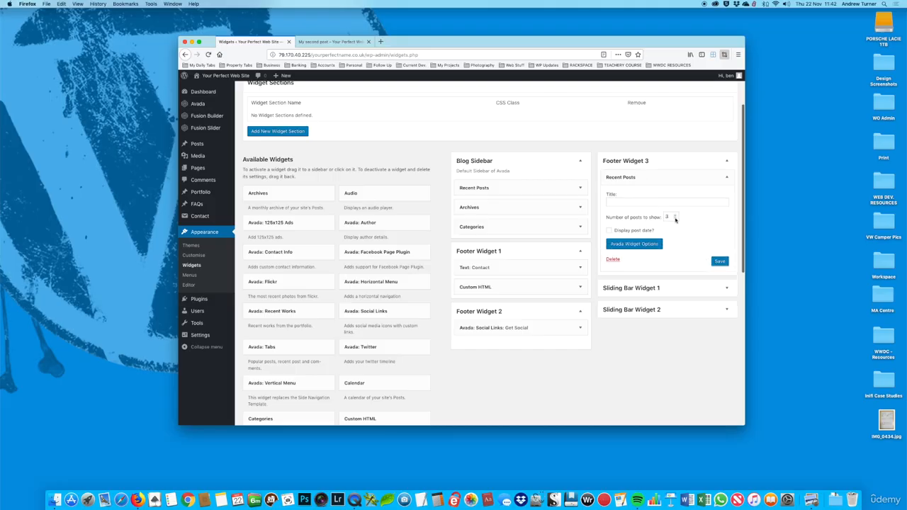
click(719, 262)
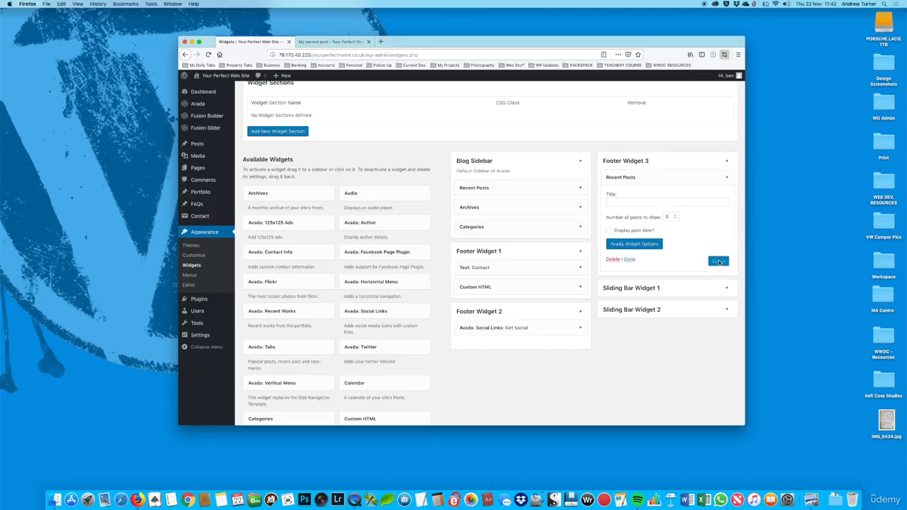
- Reload the second post's front-end page and check the Recent Posts column in the footer
click(333, 42)
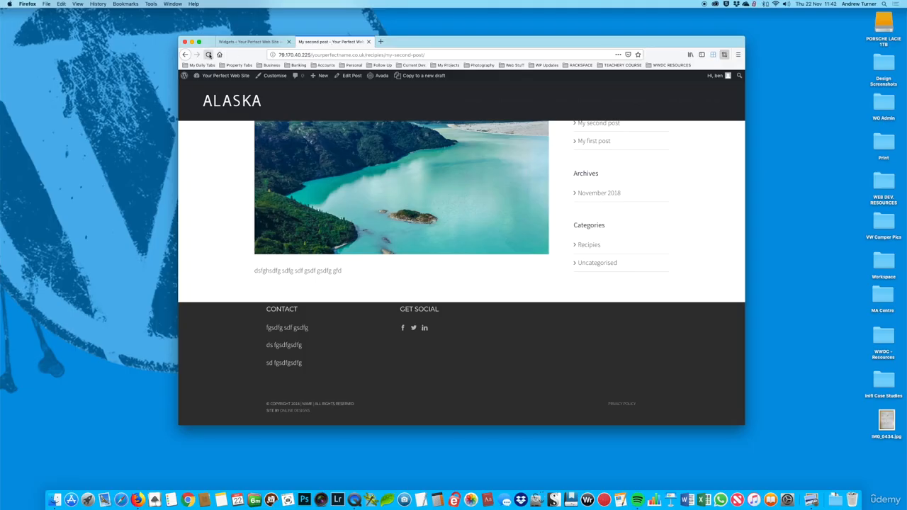
click(208, 54)
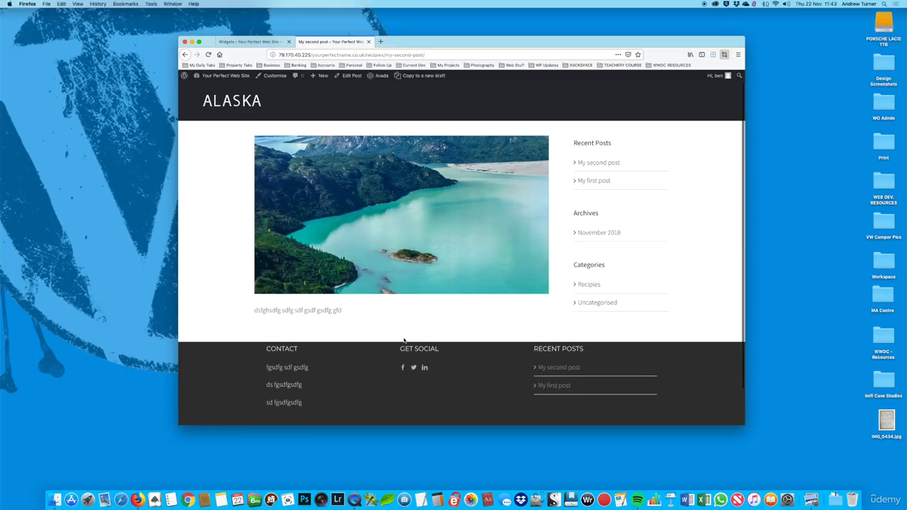
- In Avada's Theme Options, set the top footer padding to 40px under Footer Styling and save the changes
click(249, 41)
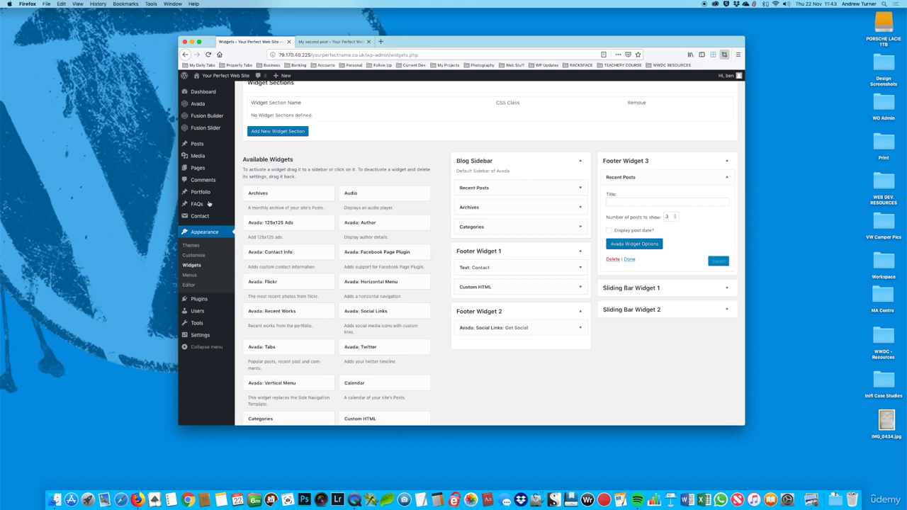
mouse_move(199, 104)
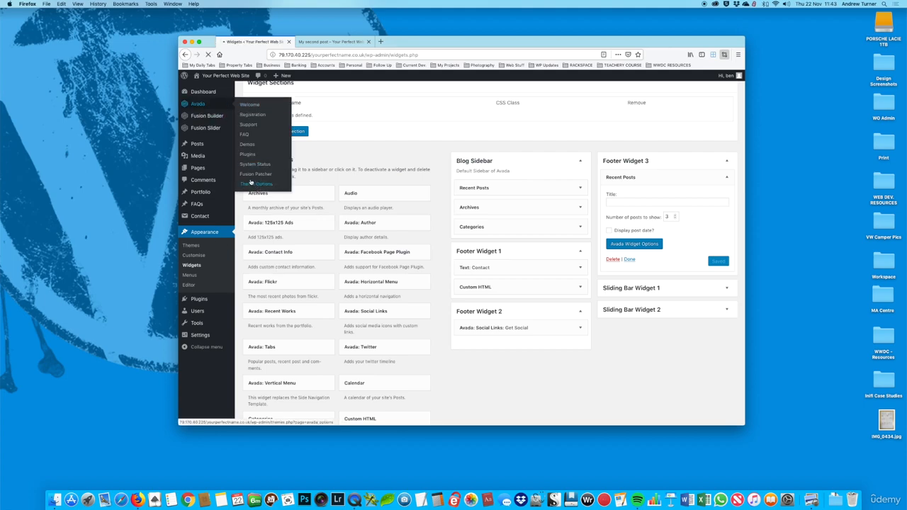
click(250, 183)
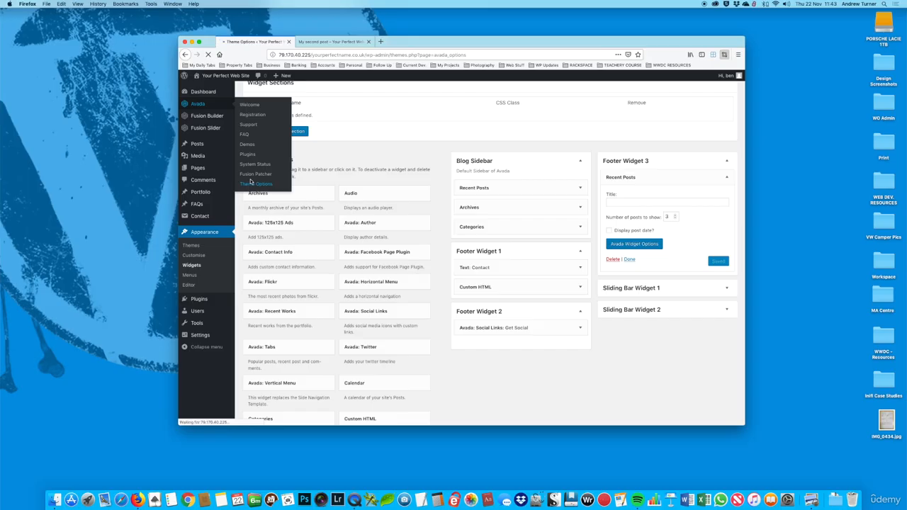
scroll(345, 224, down, 3)
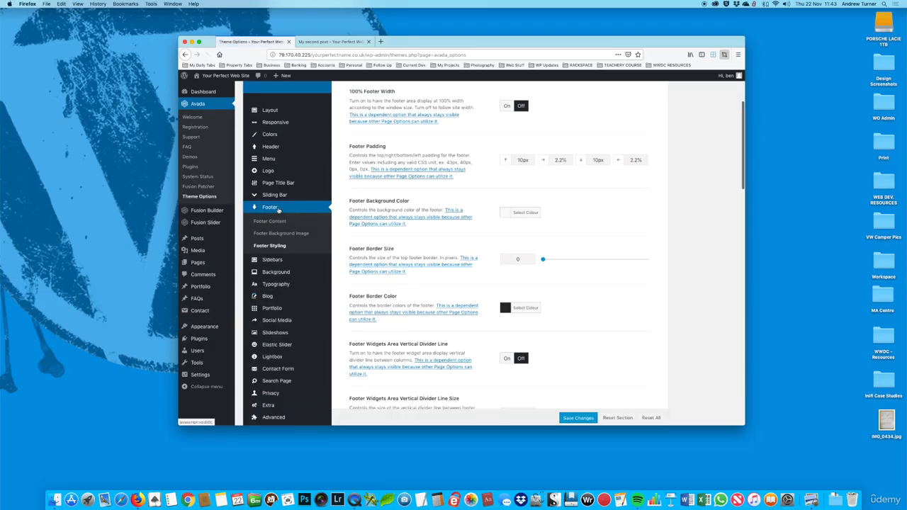
click(521, 160)
click(585, 420)
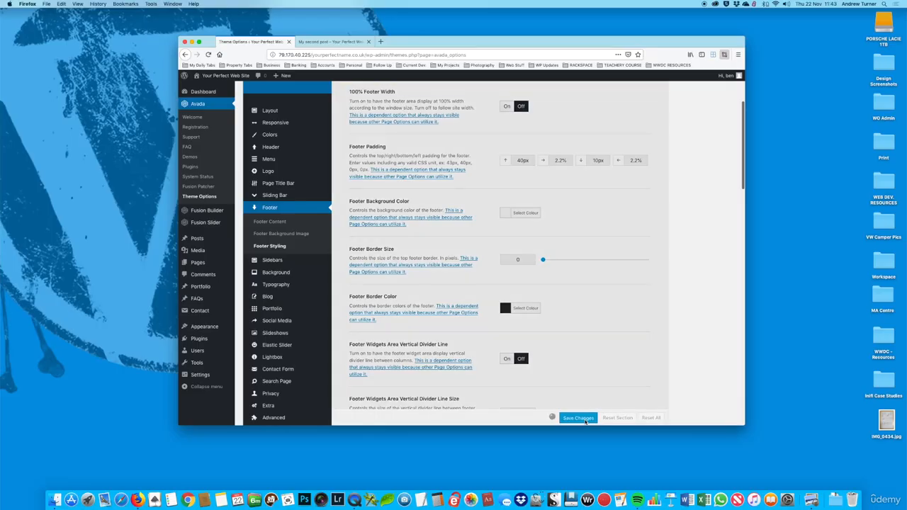
- Reload the second post's front-end page and check the spacing above the three footer columns
click(328, 41)
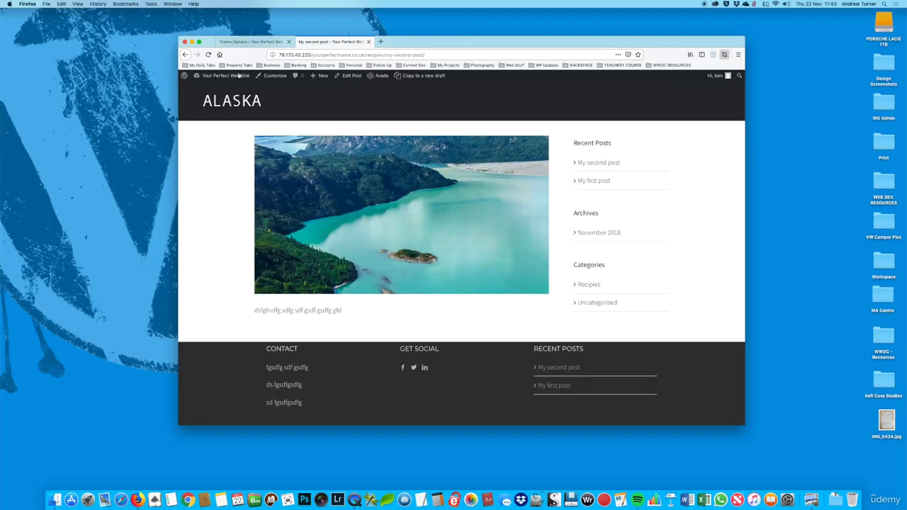
click(207, 54)
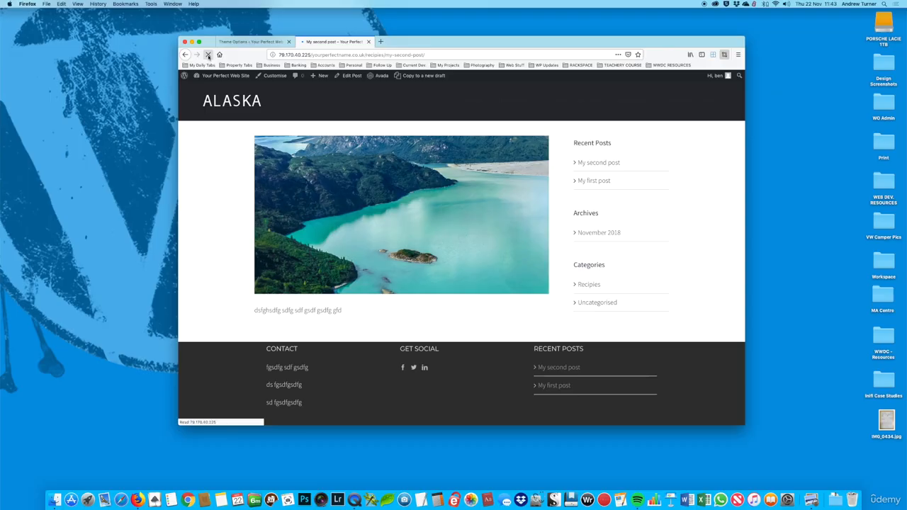
scroll(328, 277, down, 2)
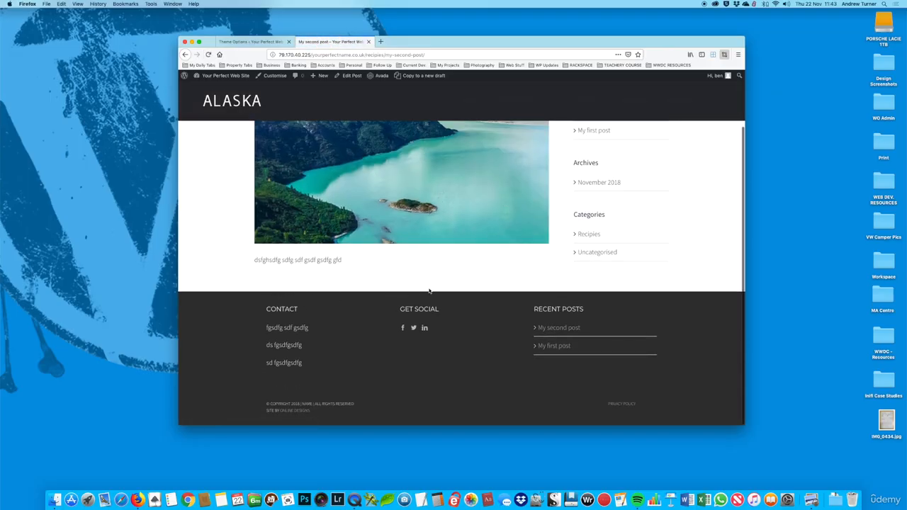
scroll(486, 295, up, 3)
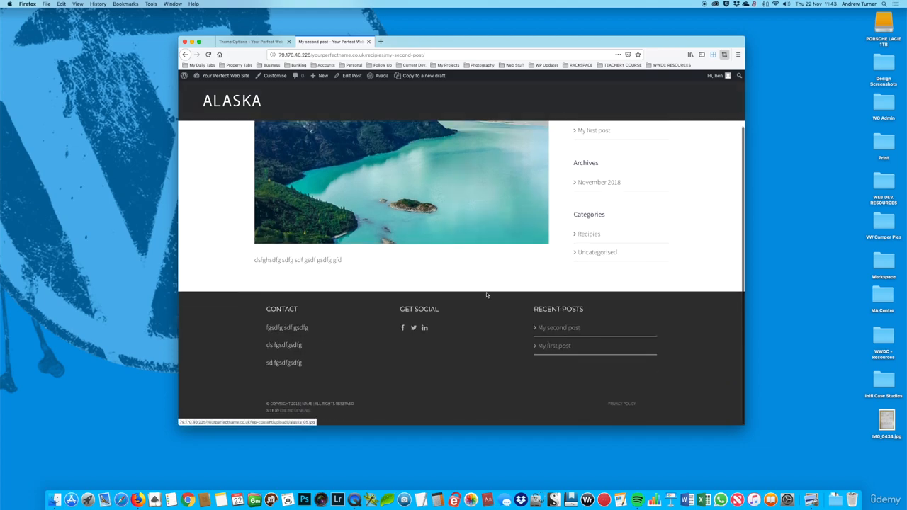
scroll(488, 298, down, 3)
scroll(487, 300, up, 3)
scroll(487, 300, down, 3)
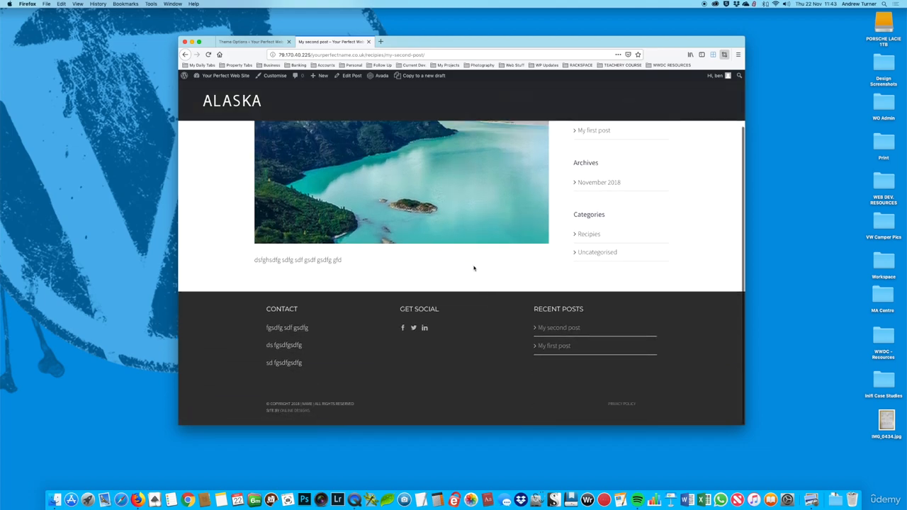